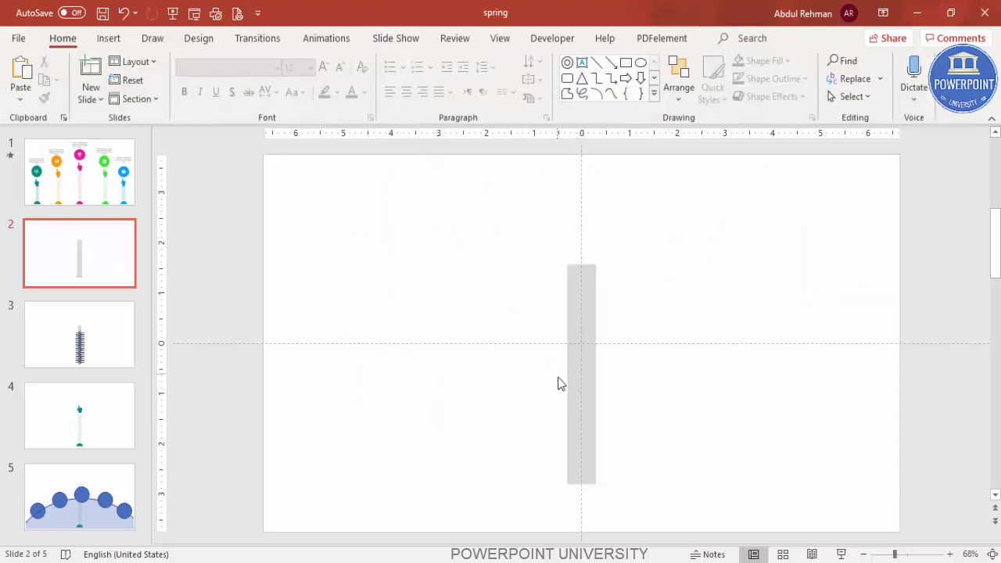
Draw a thin rectangle across the grey bar's bottom, set its outline and fill it dark grey
click(109, 38)
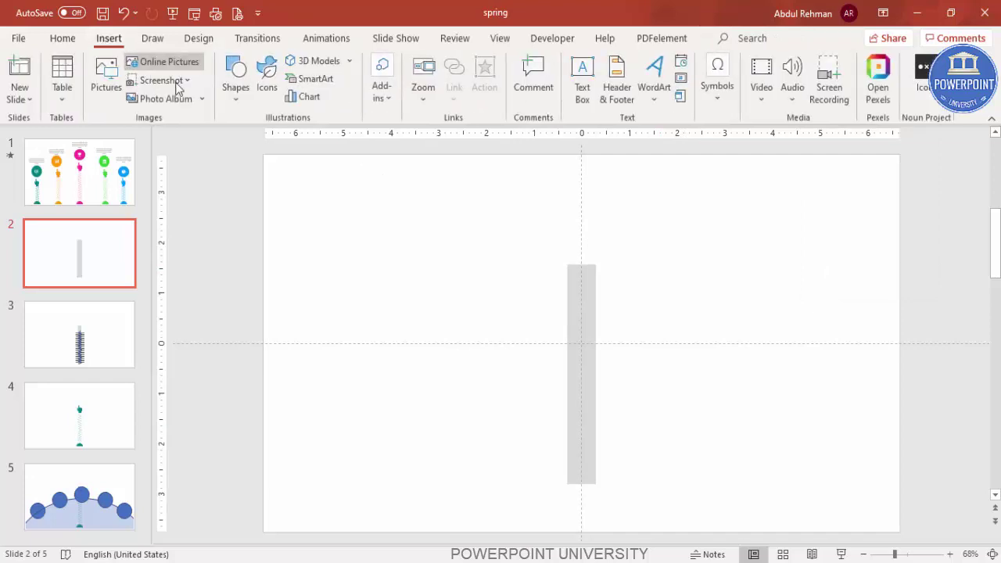
click(236, 90)
click(230, 246)
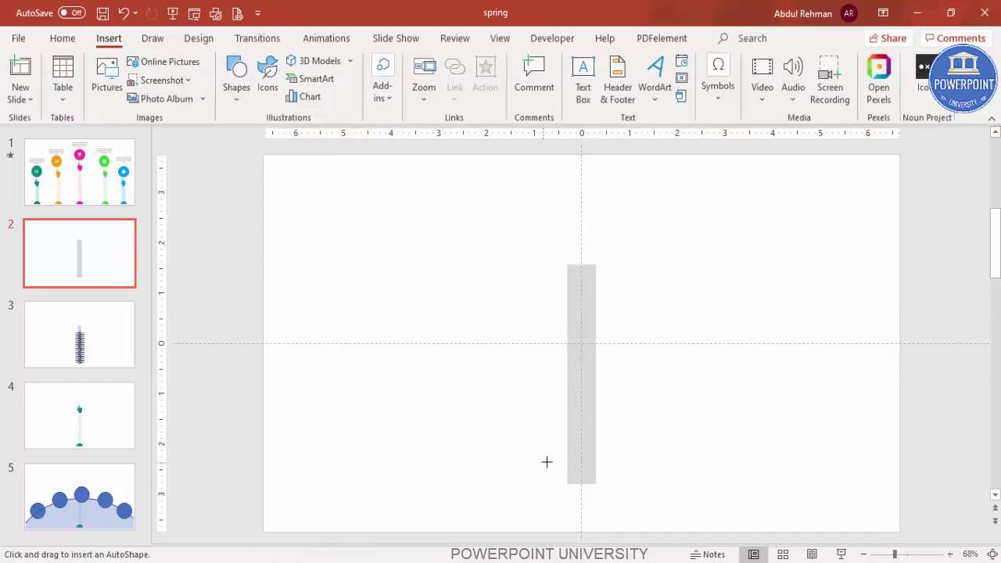
mouse_move(556, 465)
mouse_down()
mouse_move(606, 466)
mouse_move(599, 470)
mouse_up()
click(383, 78)
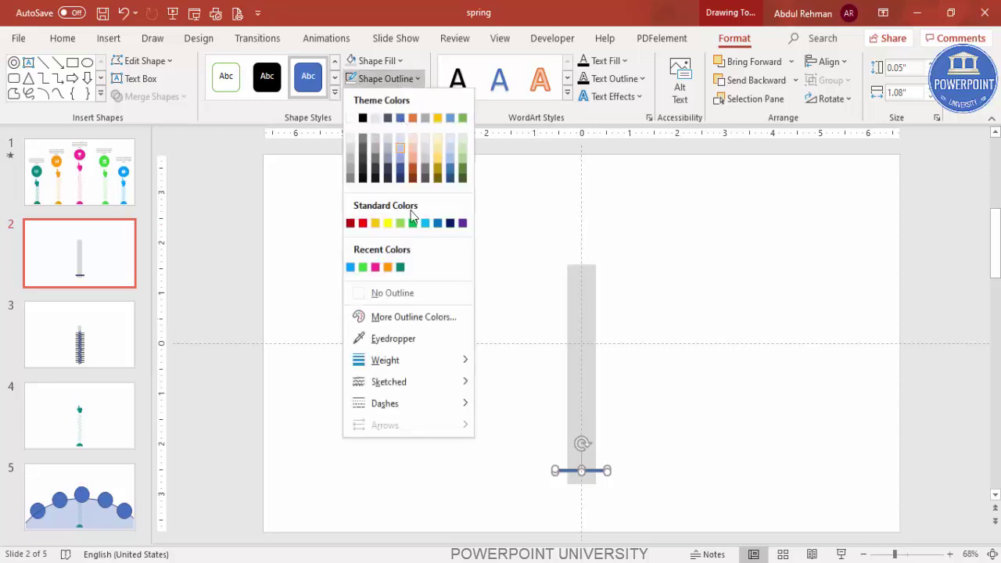
click(393, 181)
click(374, 61)
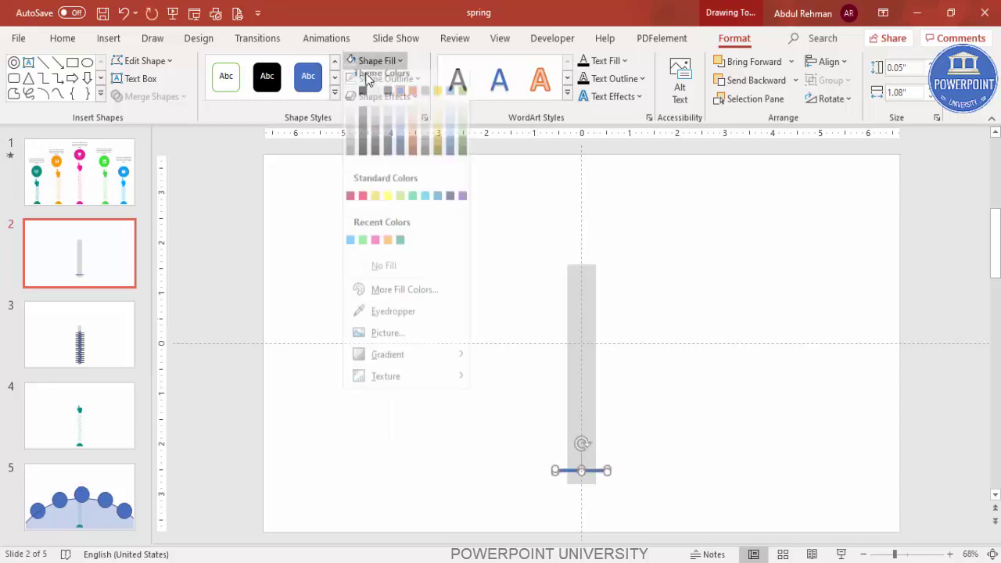
click(349, 160)
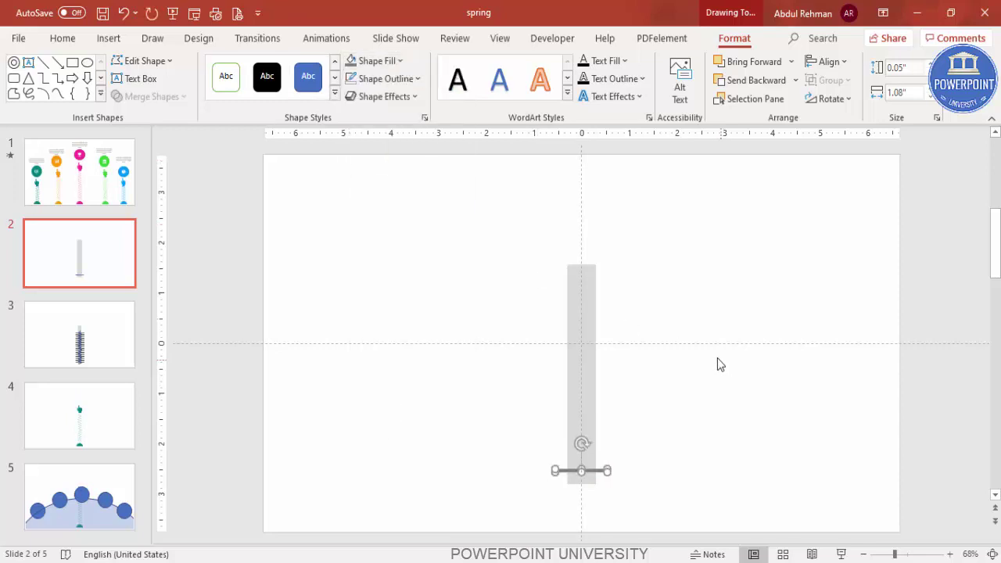
Copy the bar just above itself and repeat with Ctrl+D to stack evenly spaced bars upward
drag(603, 470, 593, 459)
key(ctrl+z)
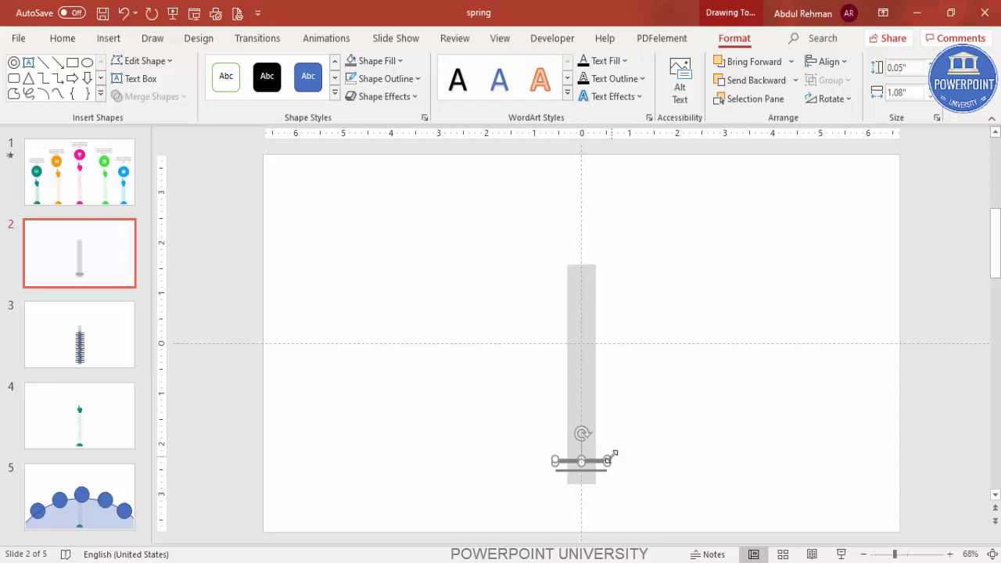
key(ctrl+d)
key(ctrl+d)
key(ctrl+d)
key(ctrl+d)
key(ctrl+d)
key(ctrl+d)
key(ctrl+d)
key(ctrl+d)
key(ctrl+d)
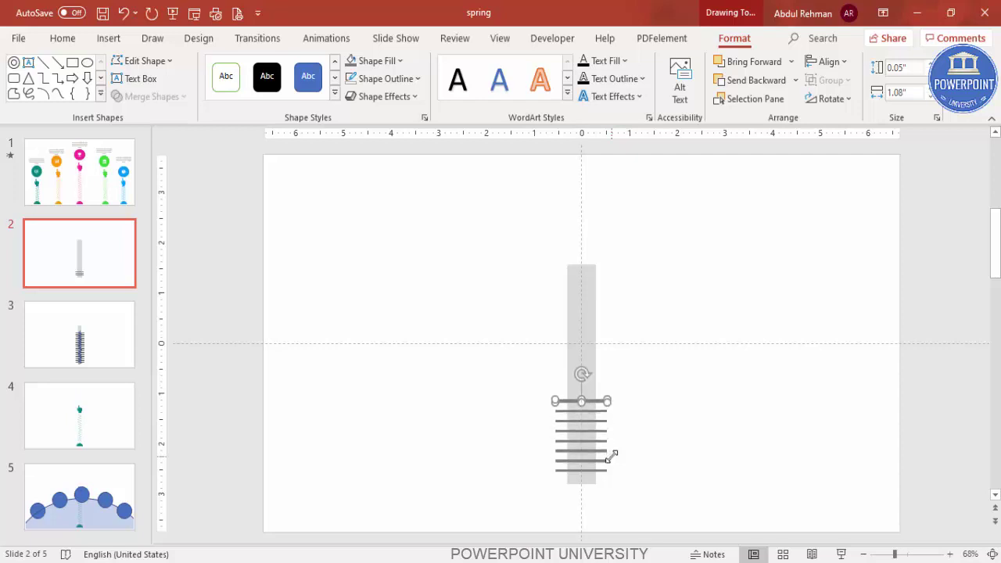
key(ctrl+d)
key(ctrl+d)
key(ctrl+d)
key(ctrl+d)
key(ctrl+d)
key(ctrl+d)
key(ctrl+d)
key(ctrl+d)
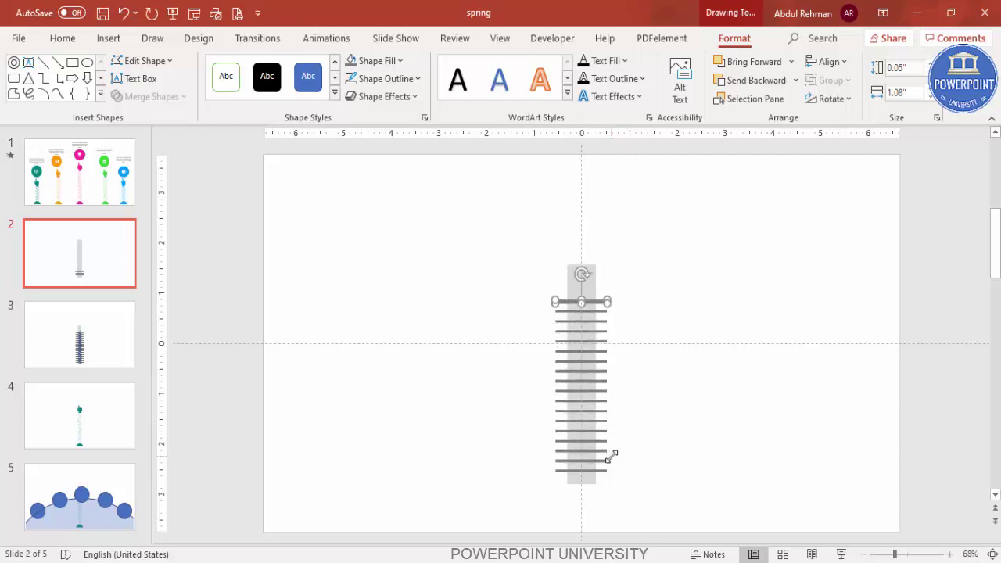
key(ctrl+d)
key(ctrl+d)
click(658, 255)
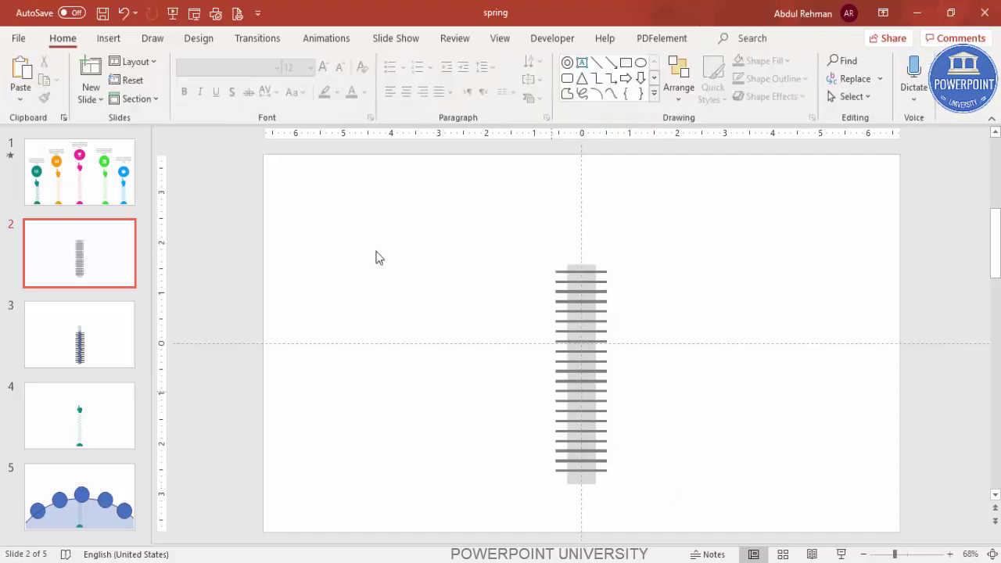
Zoom the slide view in to 100%
click(950, 554)
click(950, 555)
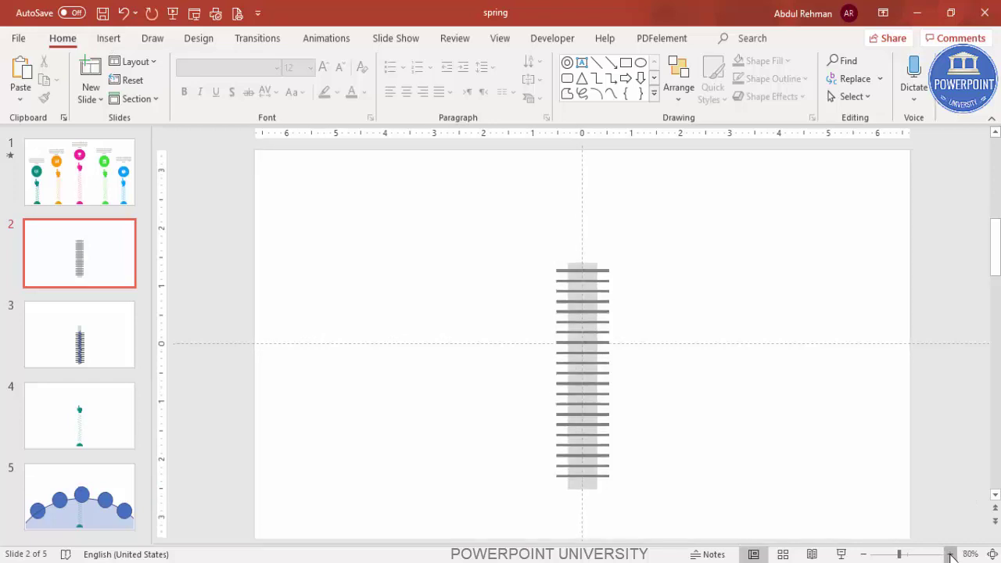
click(951, 554)
click(950, 555)
scroll(858, 441, down, 2)
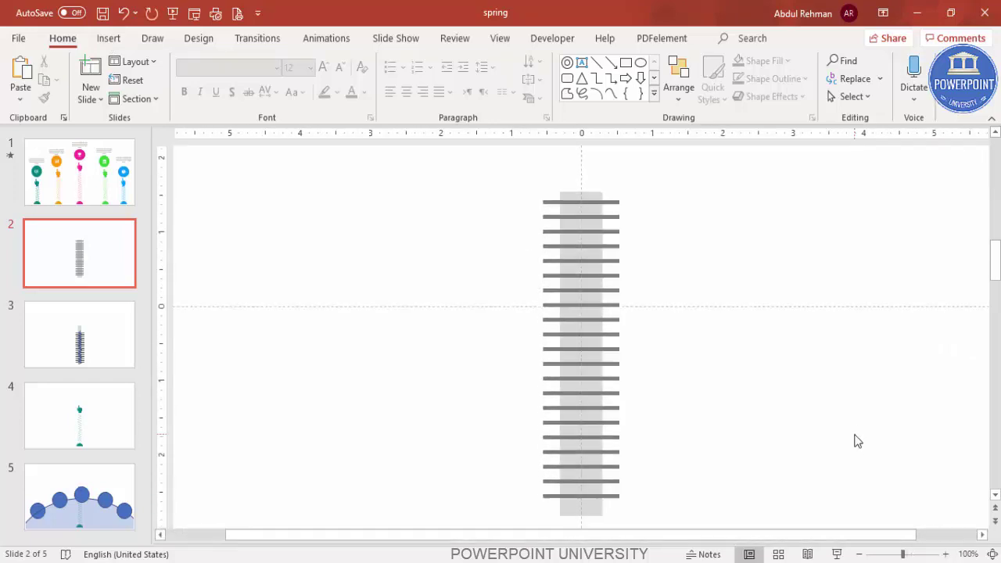
Choose the Curve line tool from the Shapes gallery
click(108, 39)
click(239, 98)
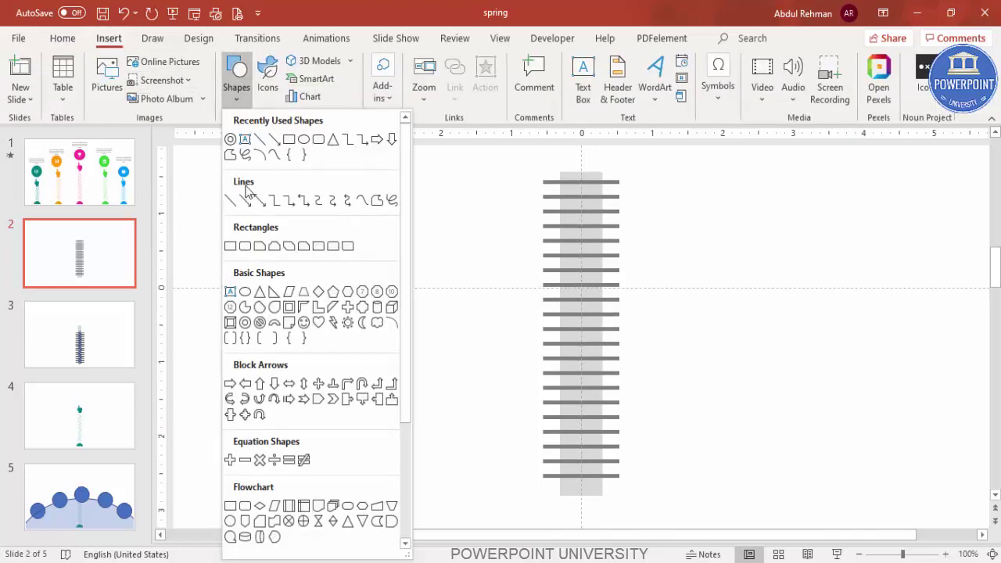
click(365, 204)
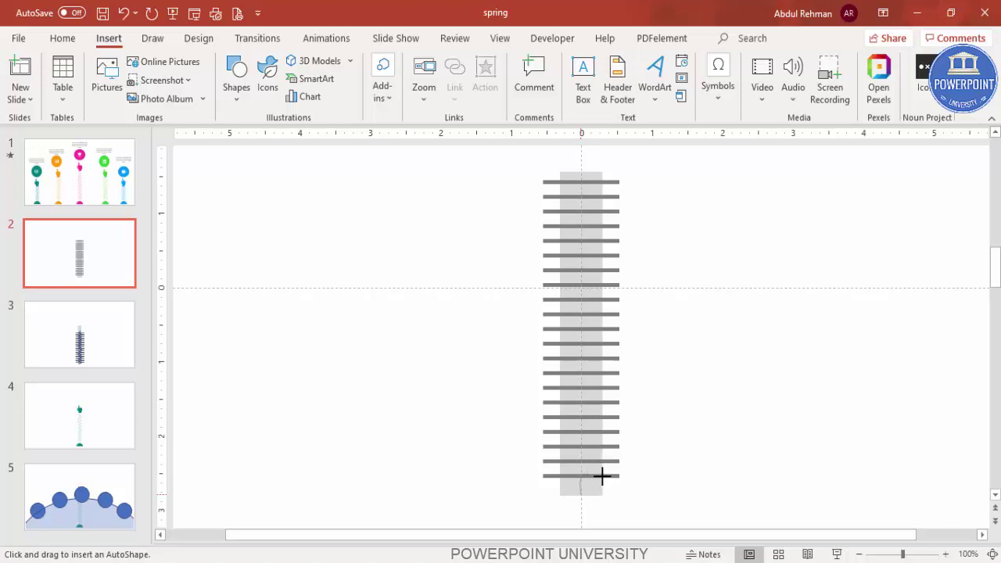
Start the coil at the bottom bar and zigzag between the right and left bar ends through the lower half
click(600, 475)
click(560, 461)
click(601, 447)
click(561, 431)
click(603, 417)
click(559, 402)
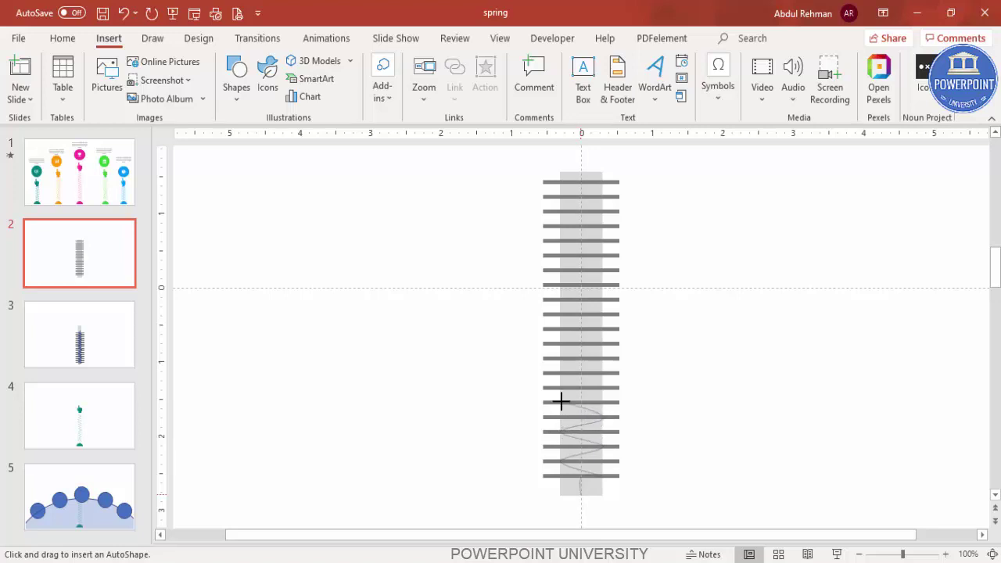
click(601, 388)
click(564, 373)
click(602, 358)
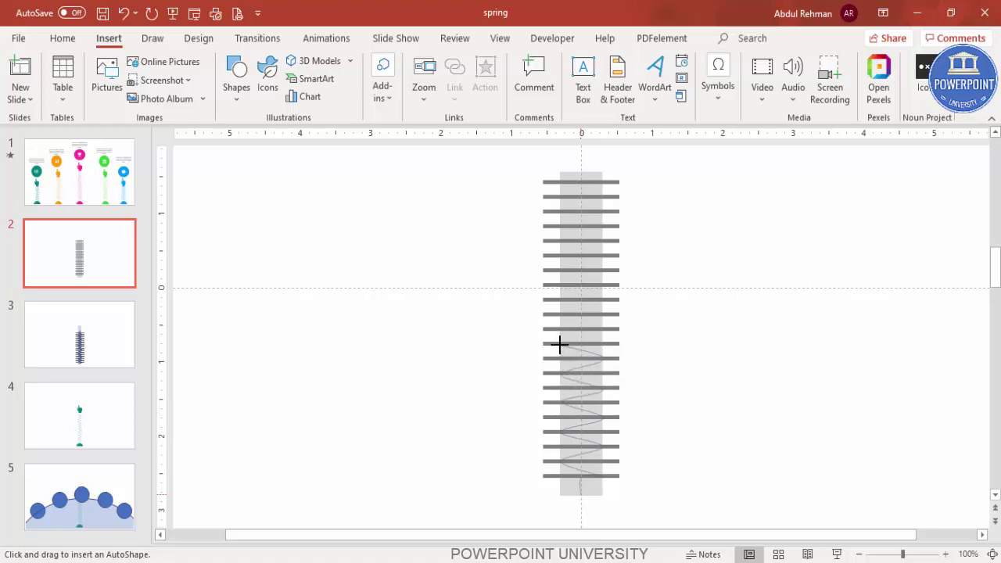
click(559, 344)
Continue the zigzag through the upper bars, ending at the top bar's right end
click(601, 329)
click(561, 313)
click(602, 298)
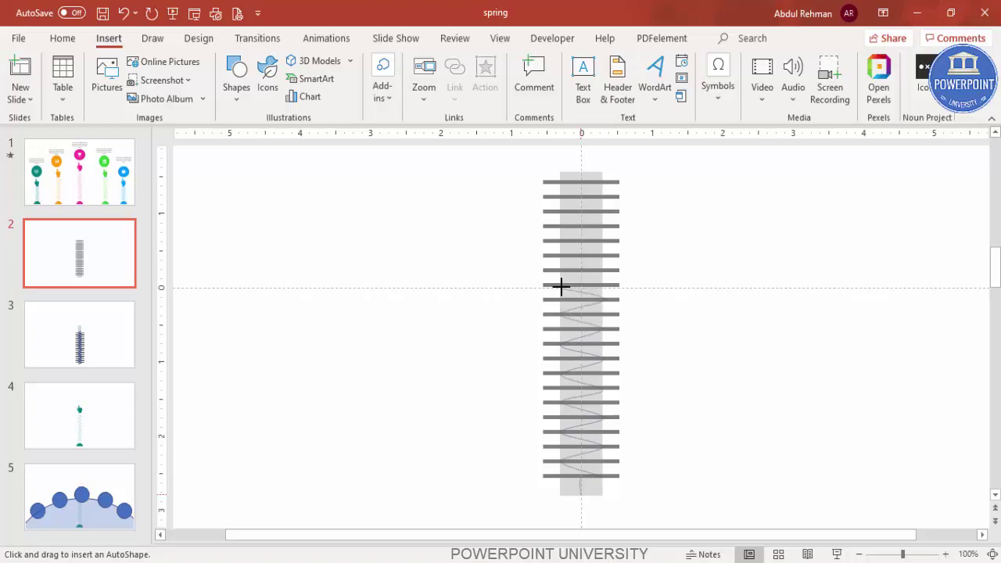
click(559, 286)
click(599, 271)
click(561, 255)
click(602, 240)
click(564, 222)
click(603, 211)
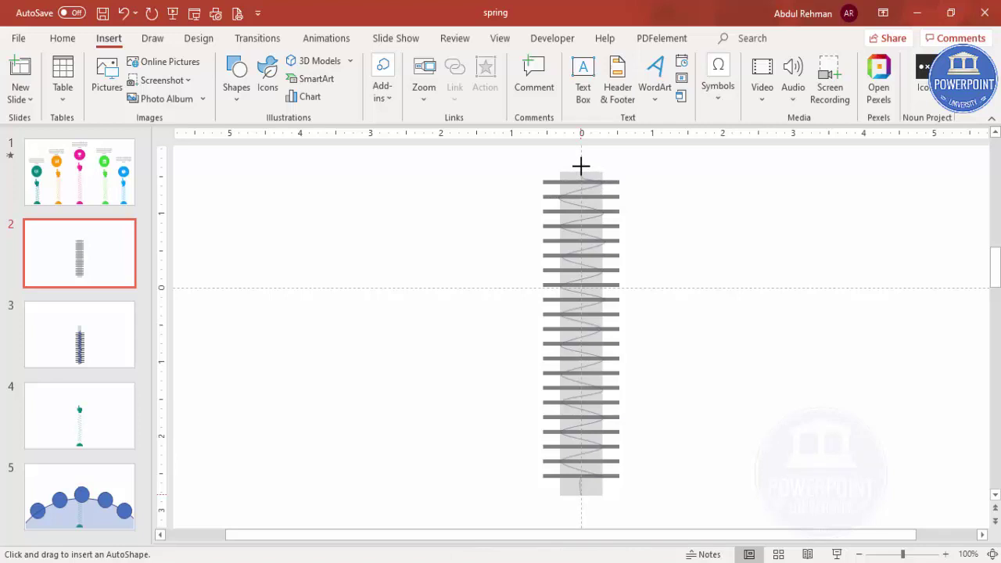
Finish the curve, move it aside, and delete the stacked bars and grey guide
double_click(581, 166)
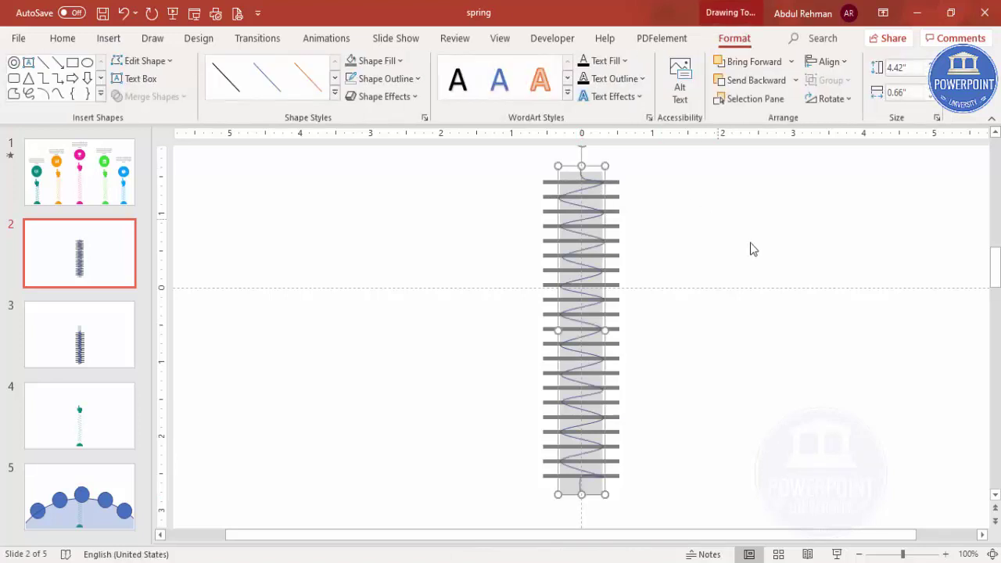
drag(605, 176, 766, 177)
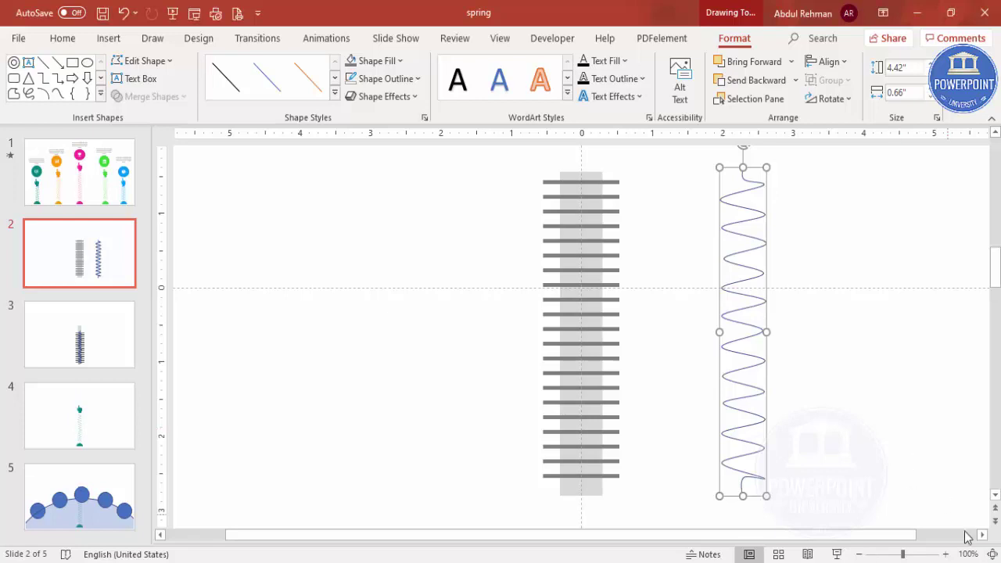
click(992, 554)
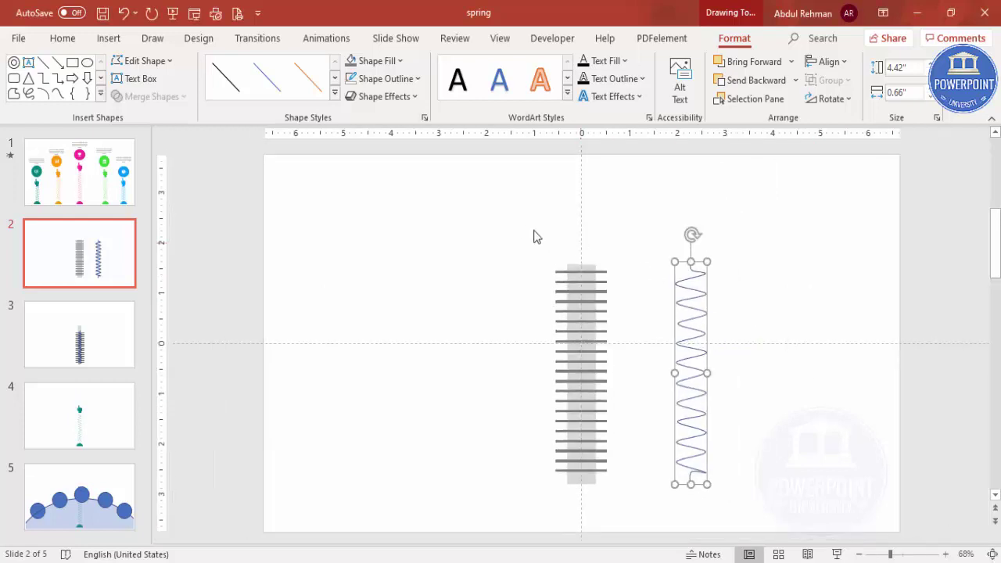
drag(516, 219, 634, 514)
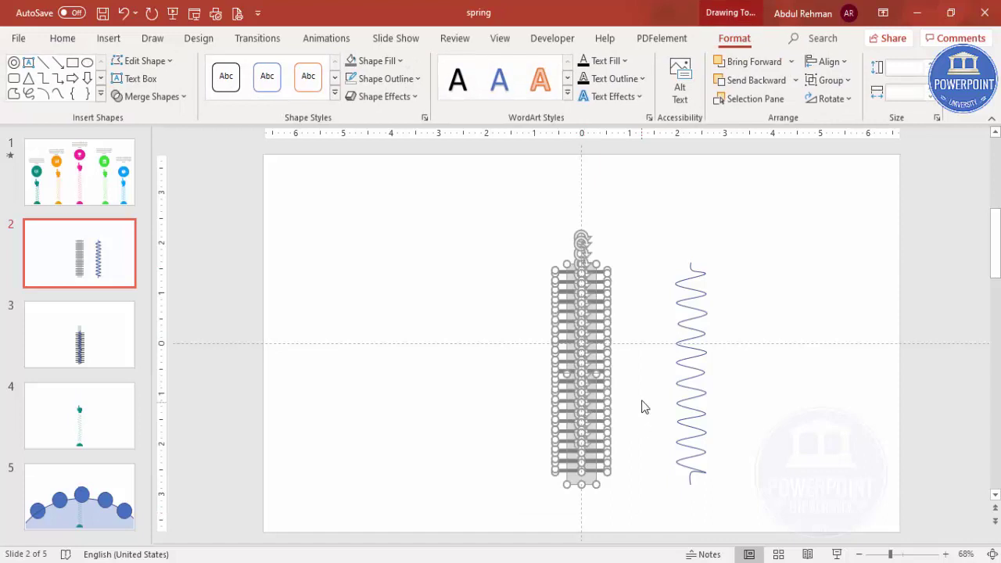
key(Delete)
Resize the spring to 3.82" tall by 0.43" wide and centre it on the slide
click(691, 291)
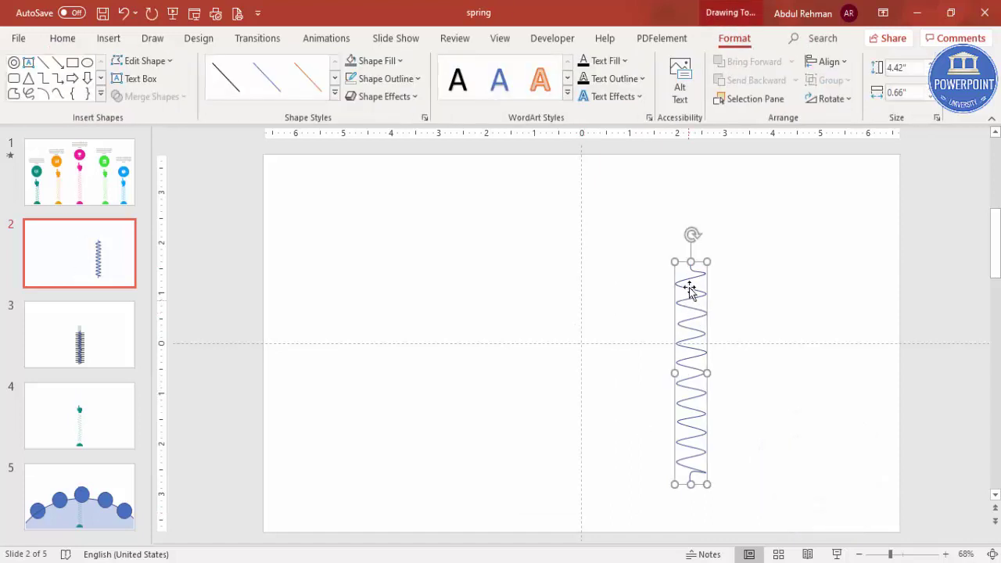
drag(691, 264, 691, 280)
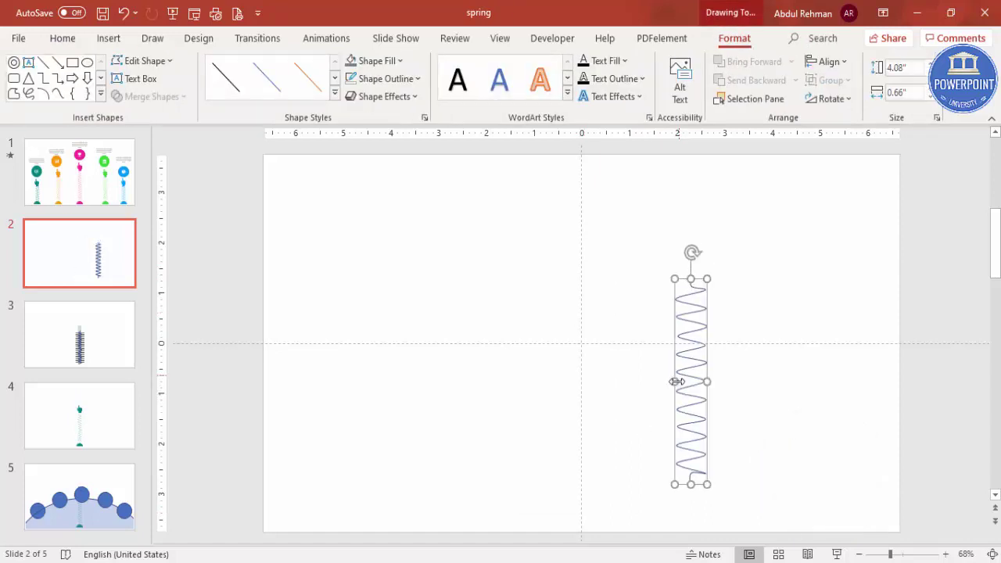
drag(675, 381, 686, 382)
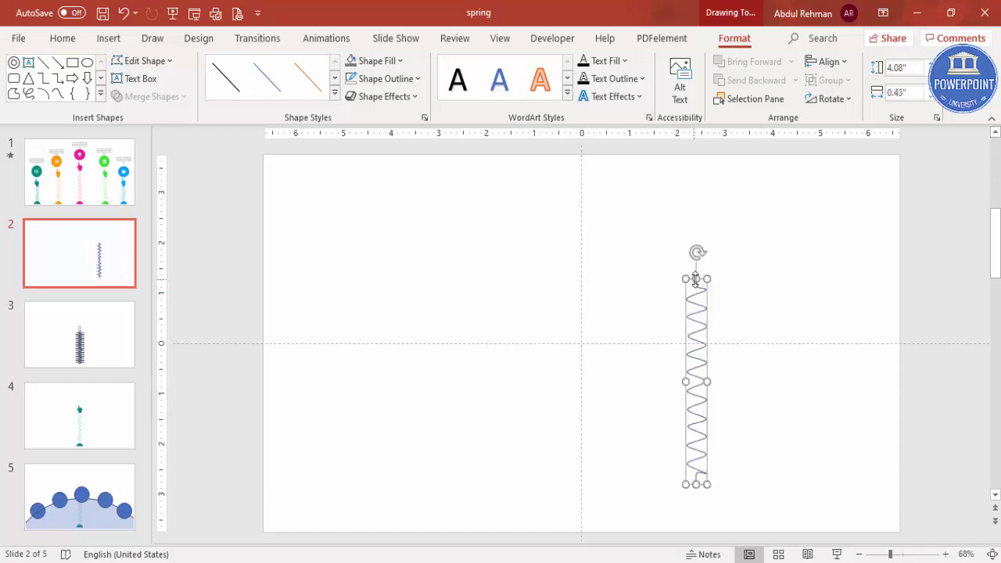
mouse_move(693, 282)
mouse_down()
mouse_move(697, 380)
mouse_move(696, 292)
mouse_up()
drag(704, 331, 582, 326)
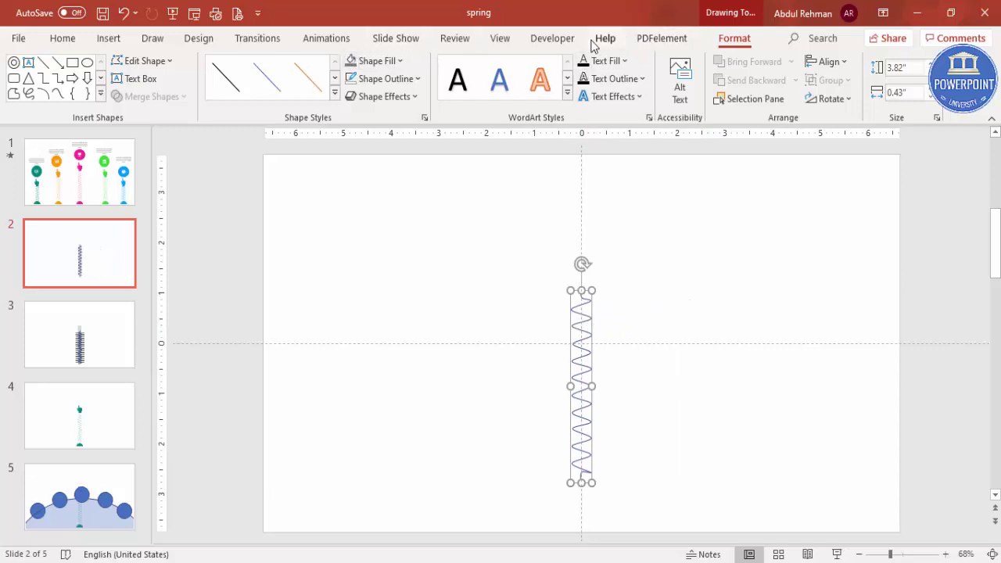
click(500, 38)
Hide the dashed alignment guides and give the spring a rounded 3-D top bevel
click(317, 97)
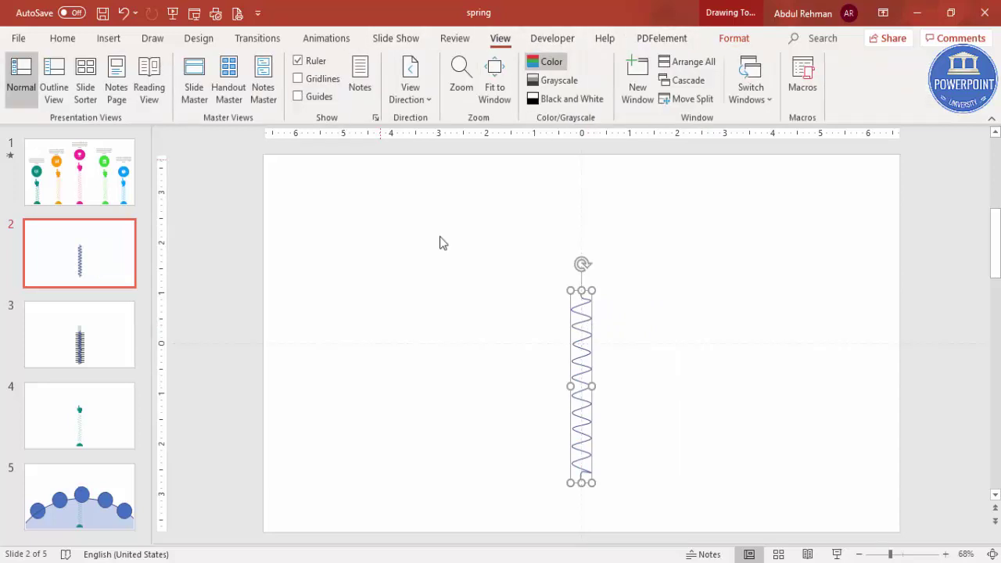
click(495, 296)
click(583, 319)
right_click(584, 320)
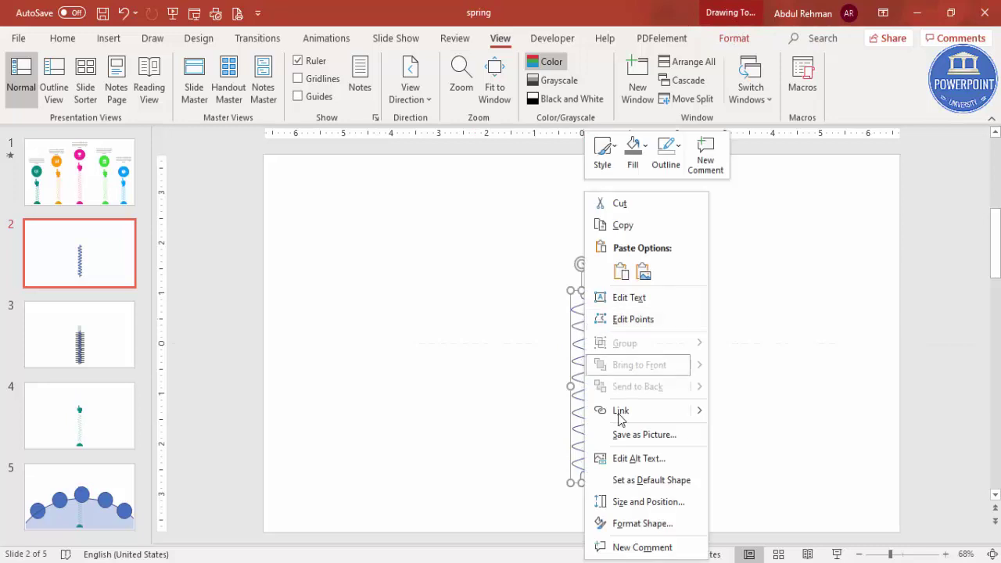
click(657, 524)
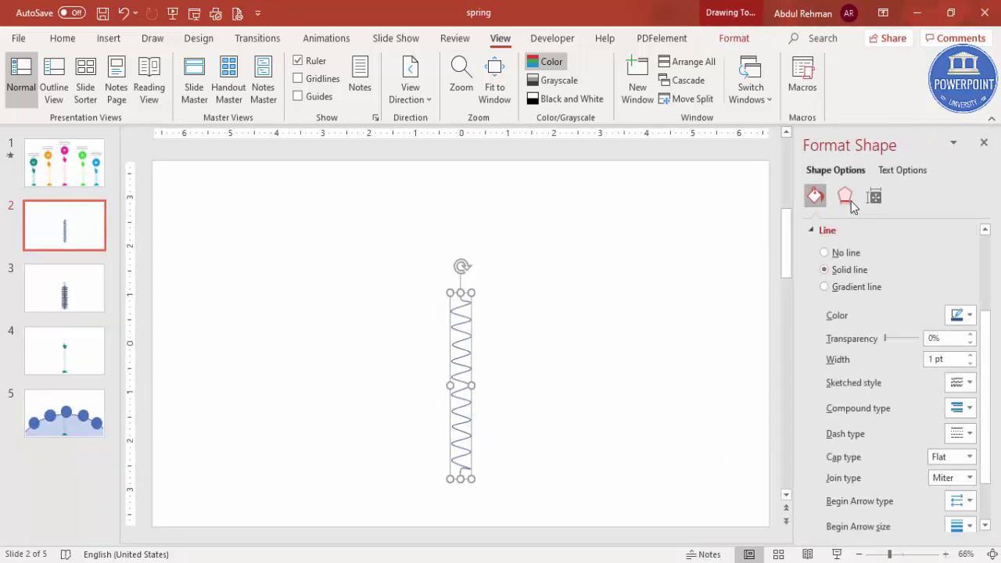
click(852, 202)
click(848, 382)
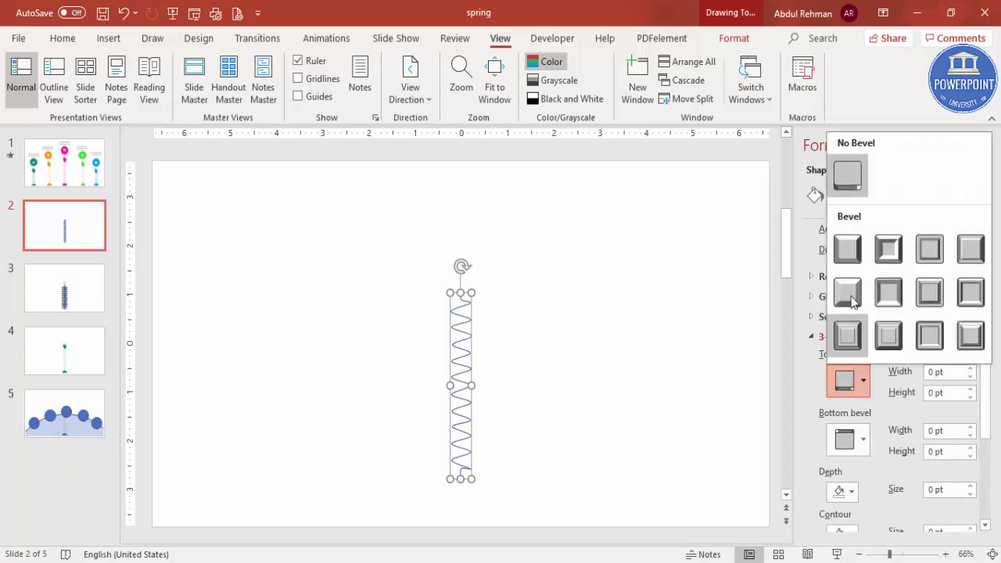
click(848, 249)
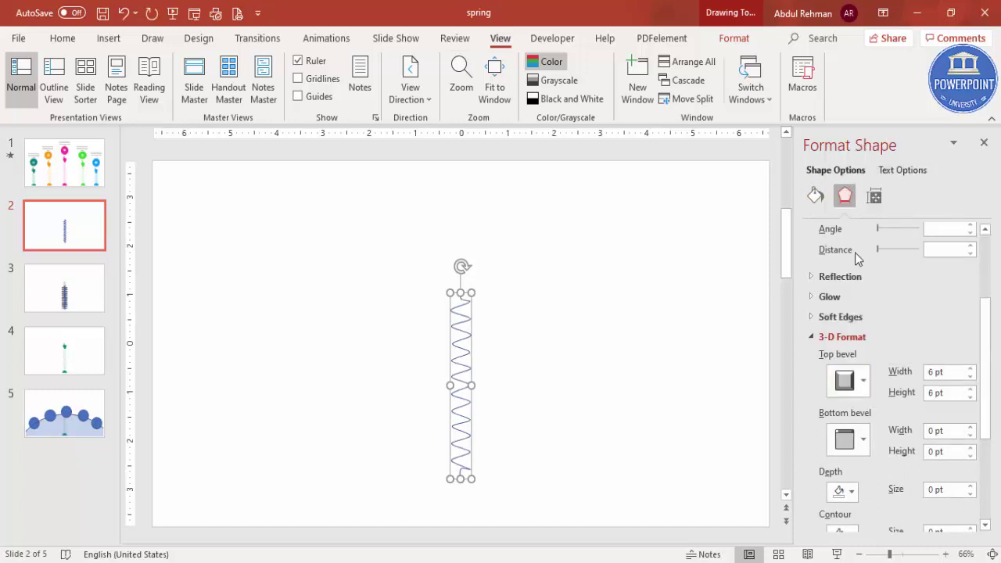
Raise the spring's line width to 1.75 pt
click(815, 197)
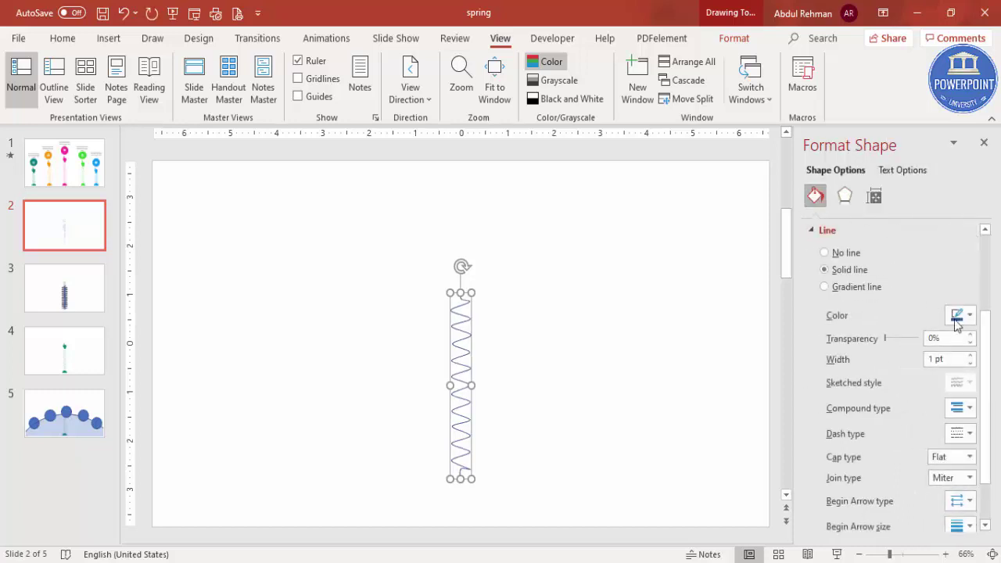
click(971, 356)
click(971, 355)
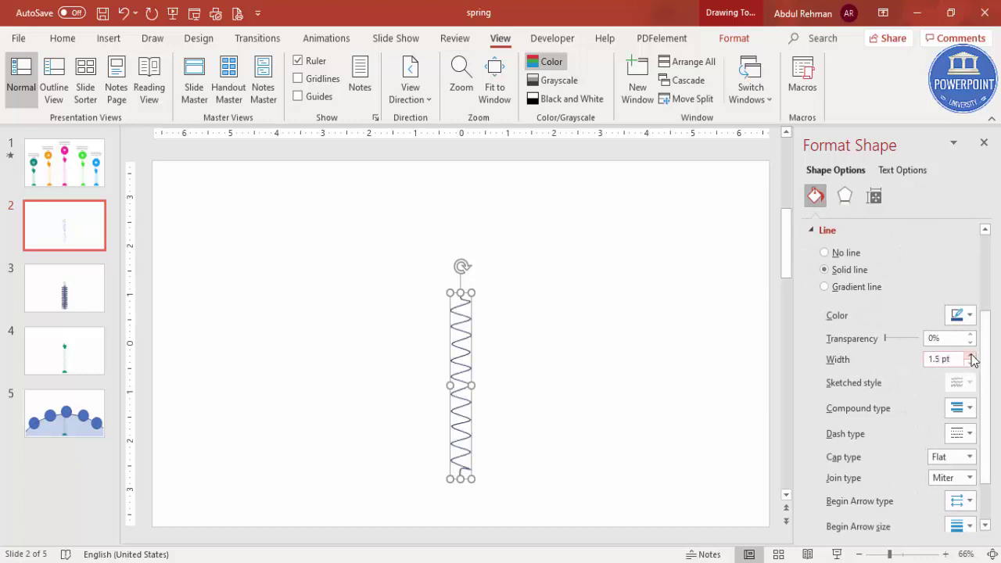
click(971, 356)
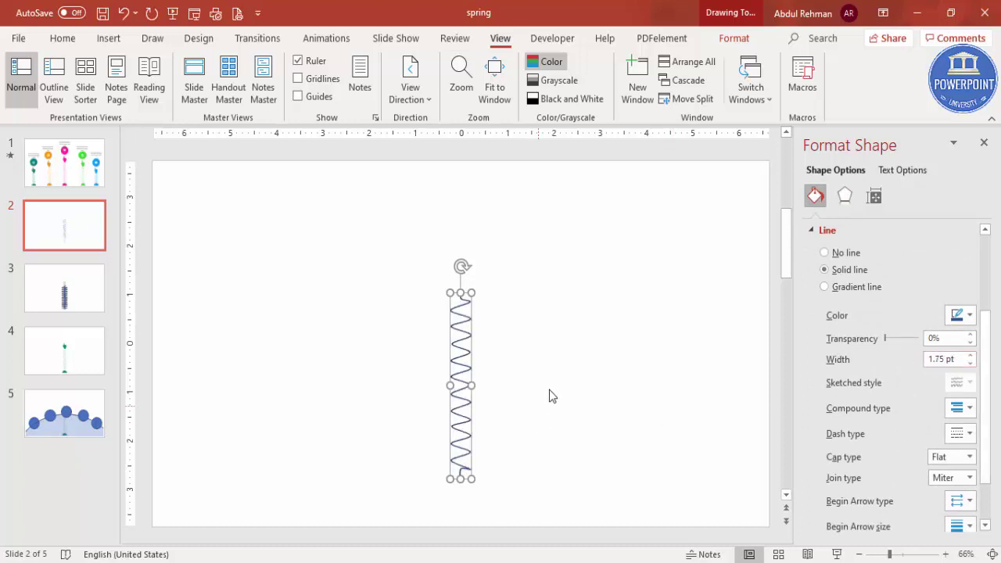
Set the spring's 3-D material to Metal
click(844, 195)
scroll(995, 387, down, 5)
scroll(992, 422, down, 3)
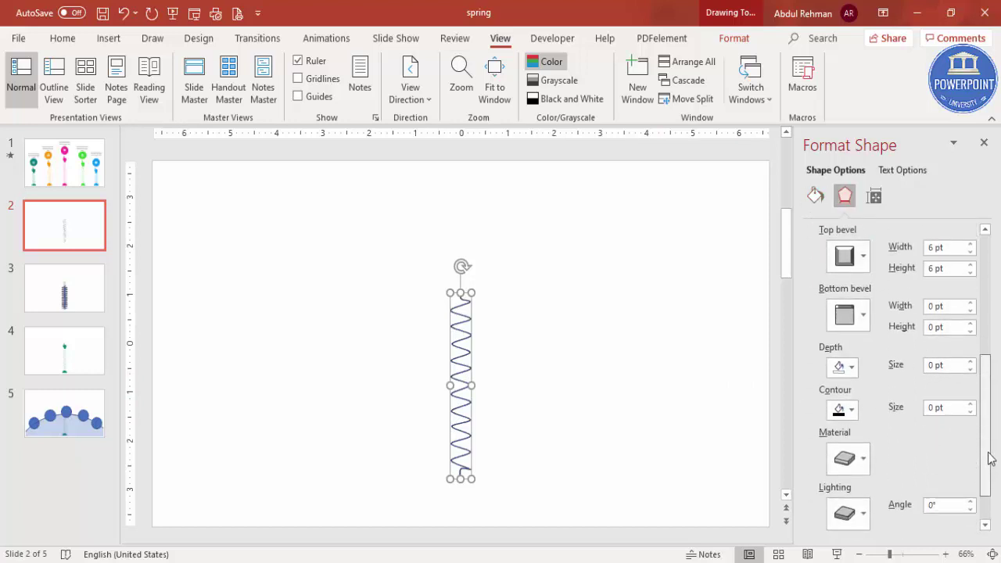
click(848, 498)
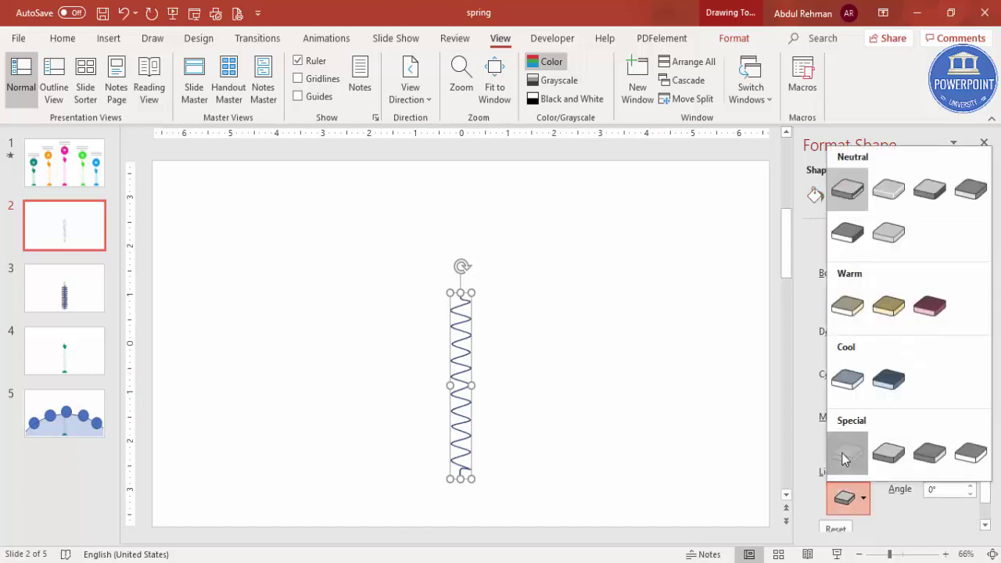
click(847, 444)
click(860, 444)
click(984, 254)
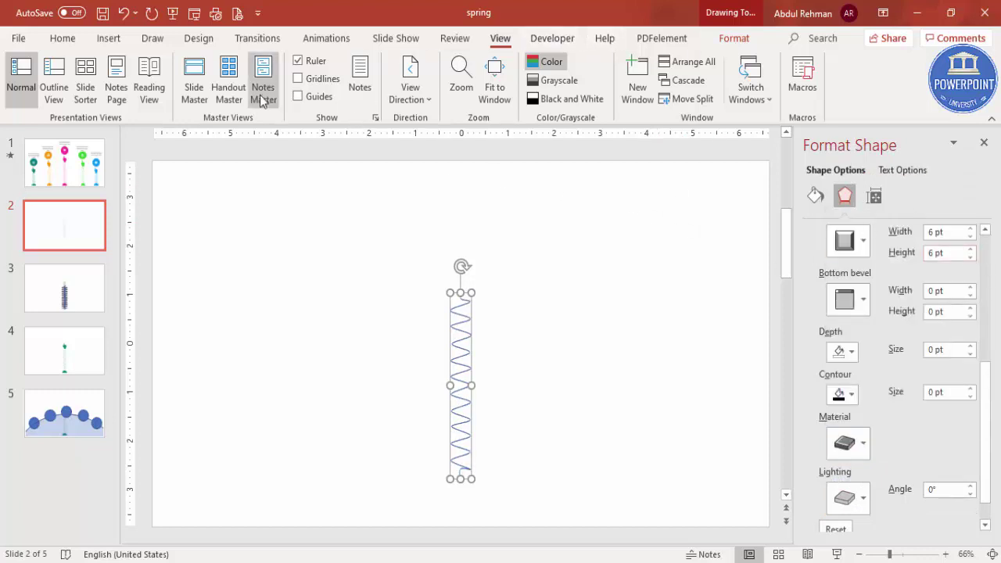
Change the spring's line colour to green
click(815, 196)
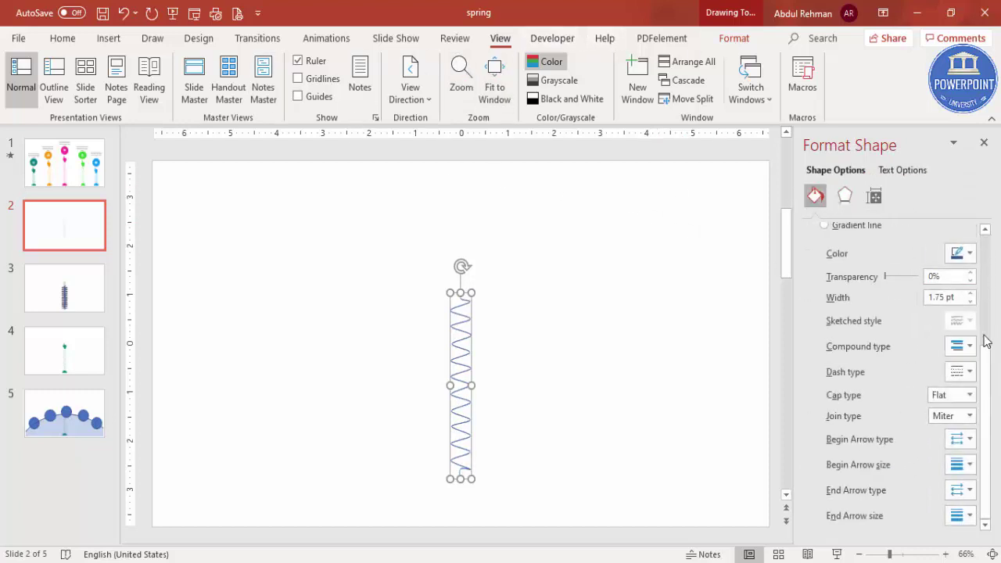
drag(987, 375, 976, 329)
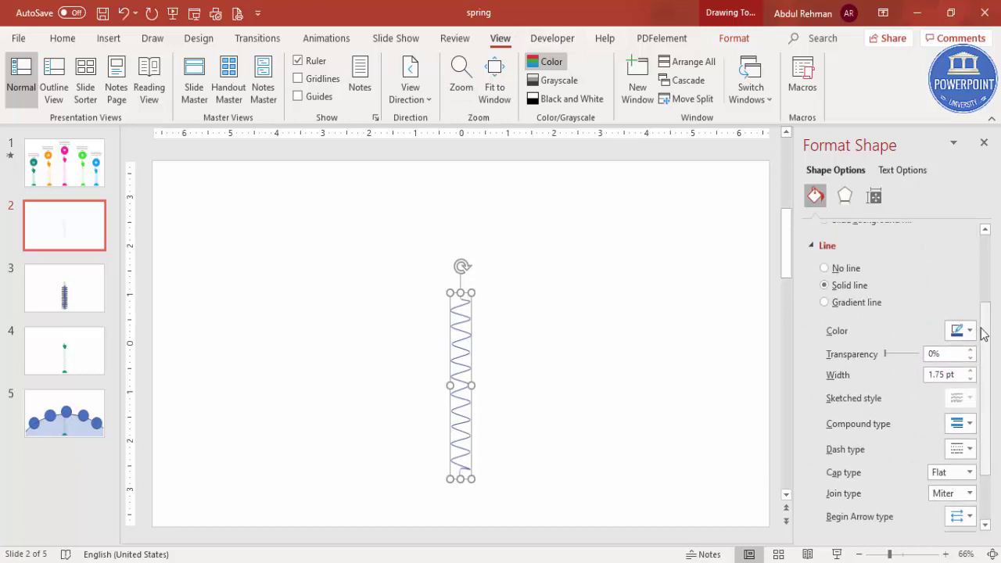
click(952, 331)
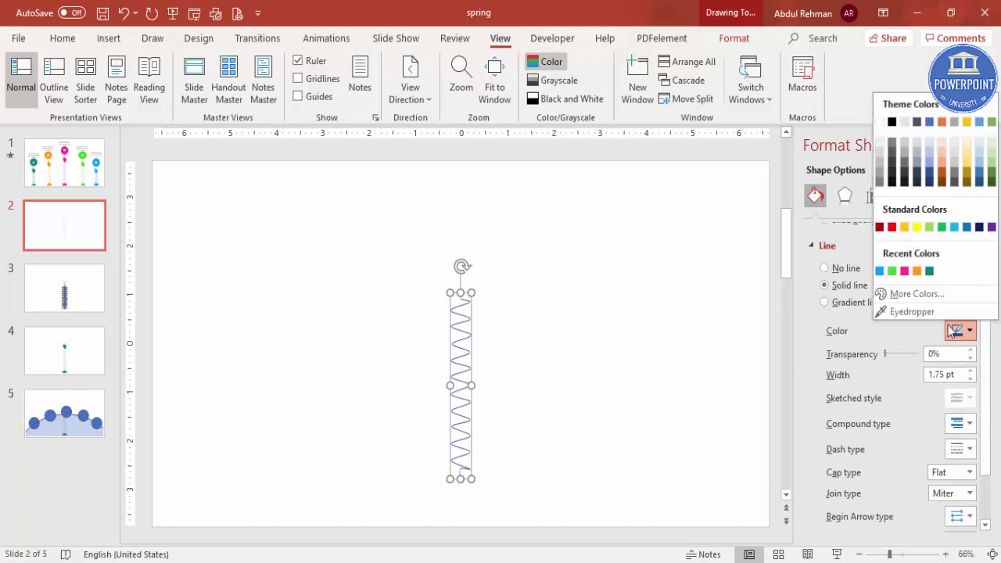
click(892, 272)
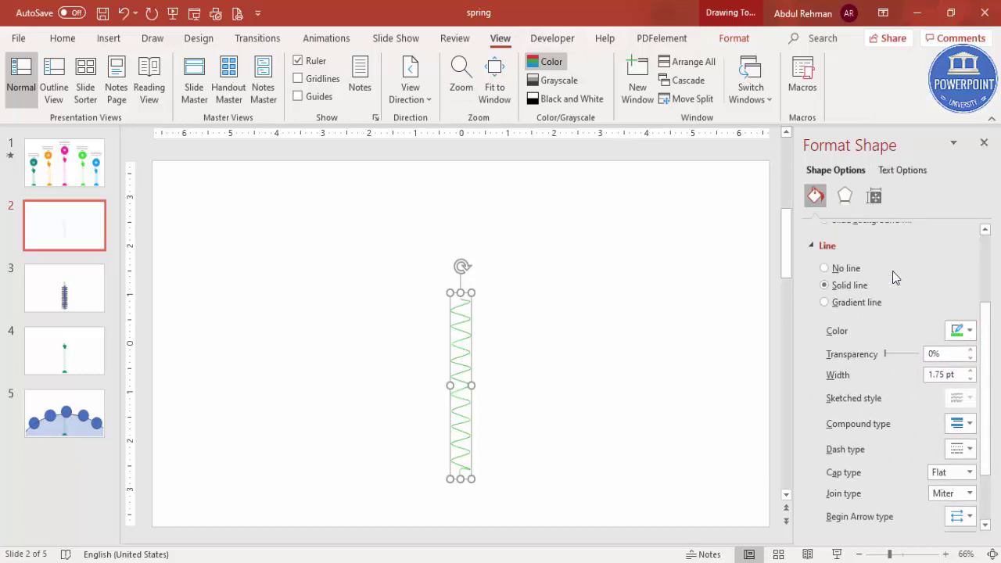
click(571, 353)
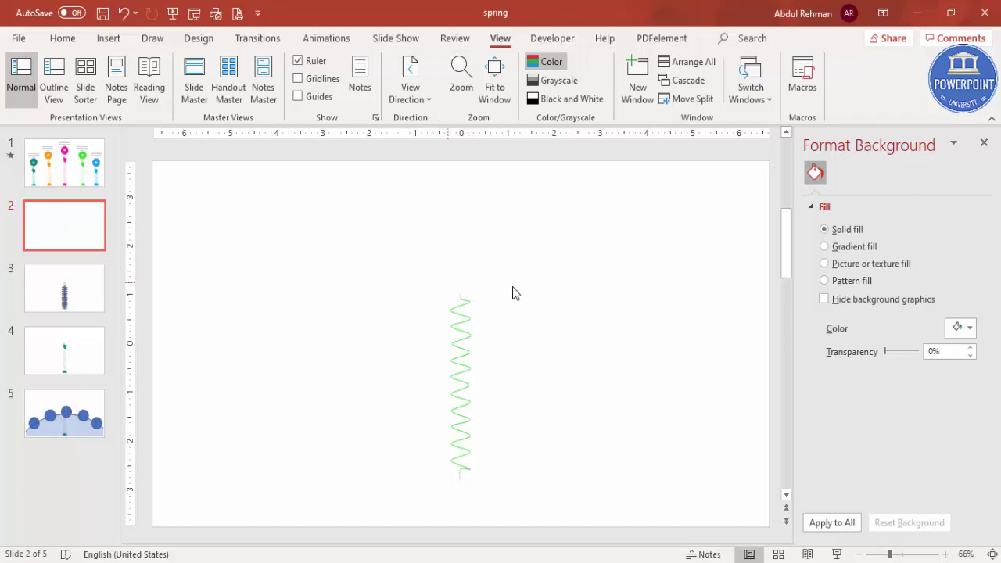
Insert the pointing-hand icon from the Signs and symbols icon category
click(109, 37)
click(268, 75)
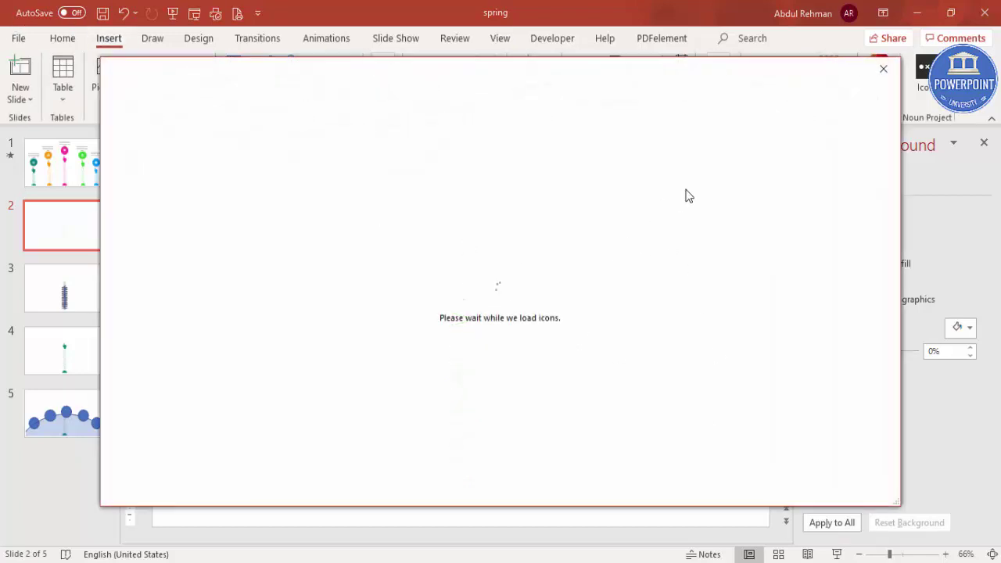
scroll(788, 224, down, 15)
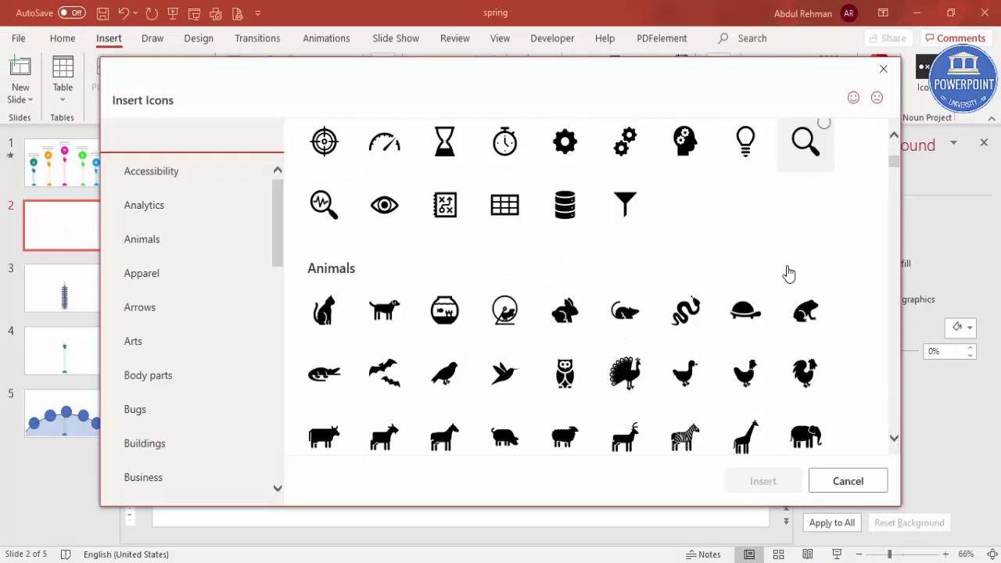
scroll(784, 277, down, 15)
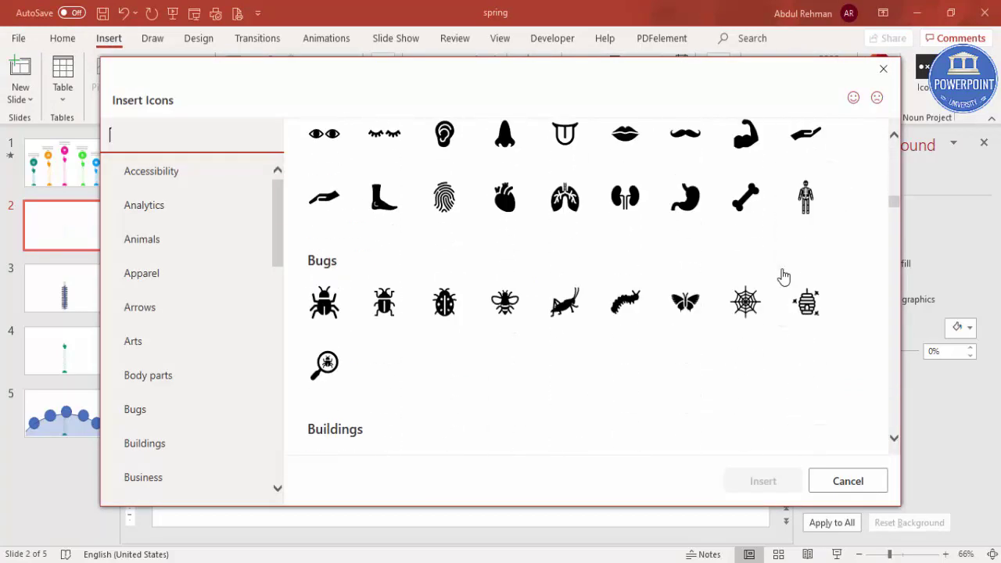
scroll(783, 277, down, 15)
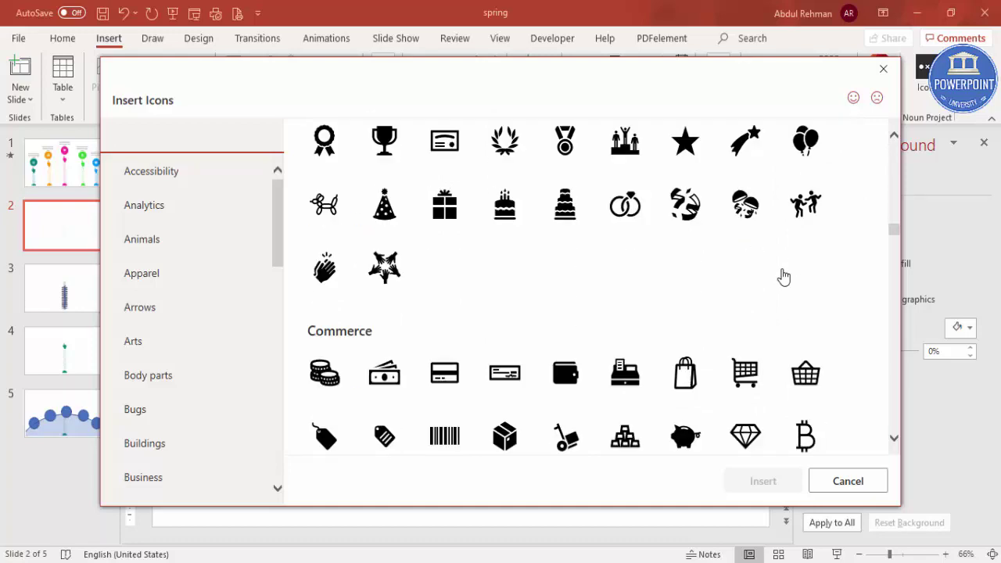
scroll(784, 277, down, 15)
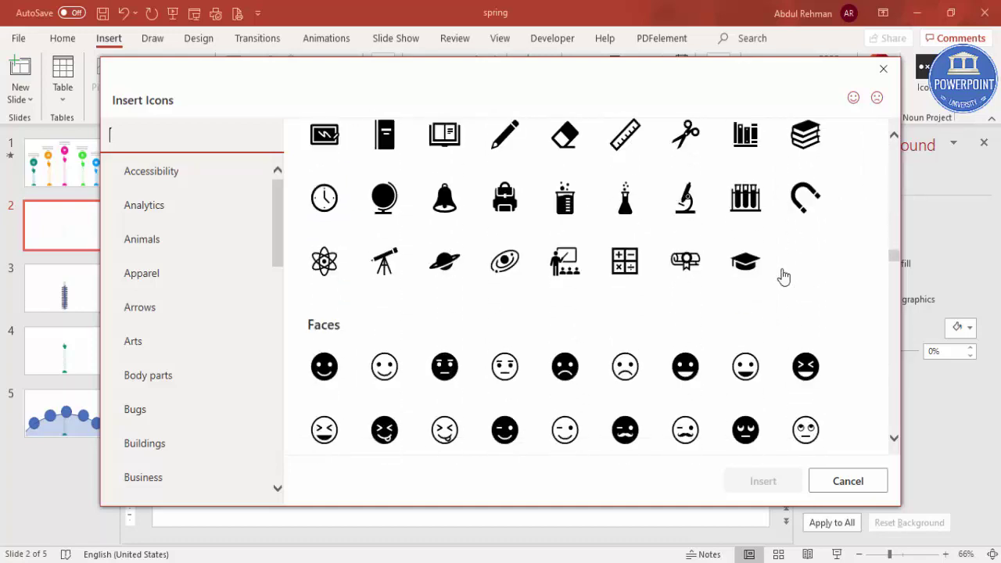
scroll(783, 277, down, 15)
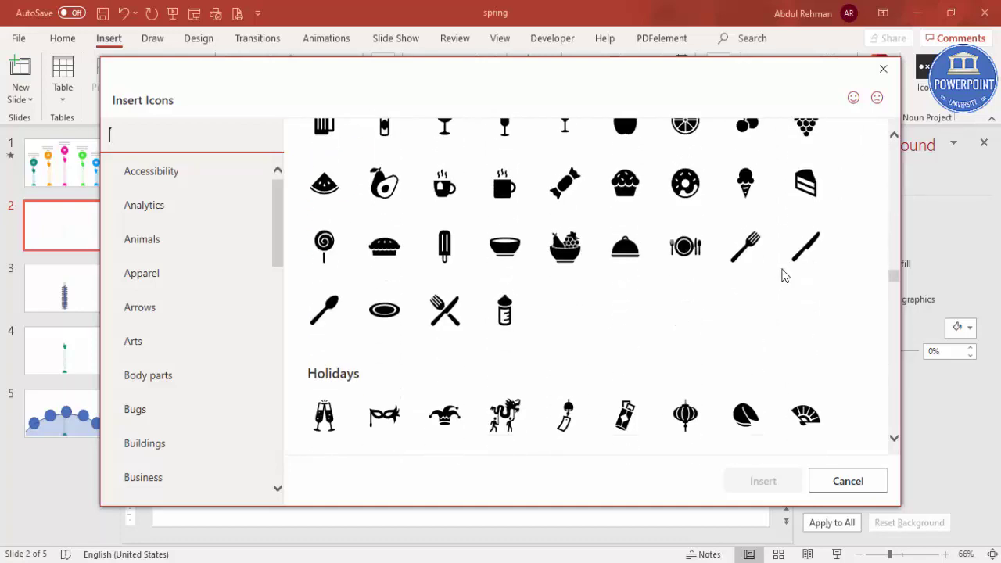
scroll(783, 276, down, 10)
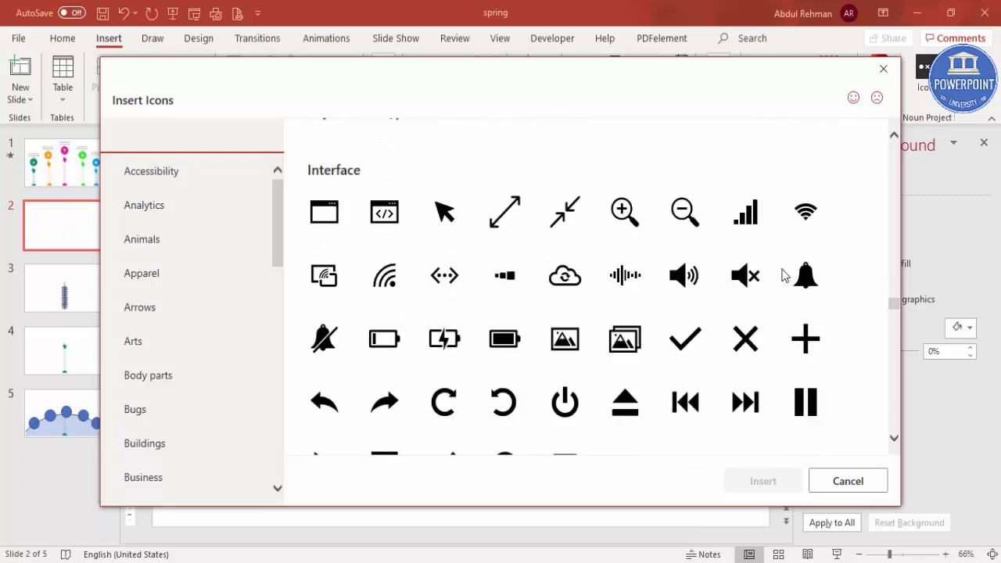
scroll(784, 277, down, 12)
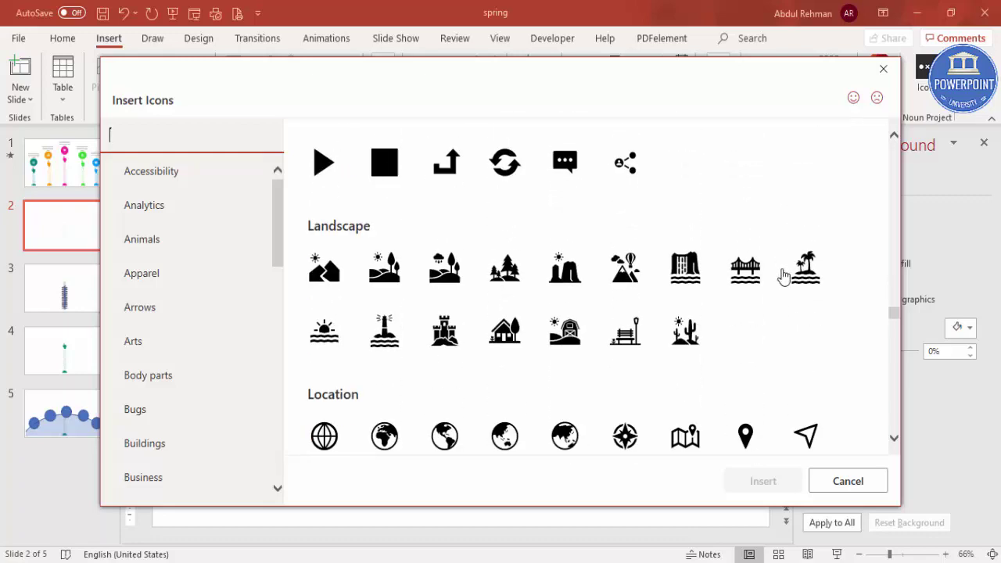
scroll(783, 277, down, 12)
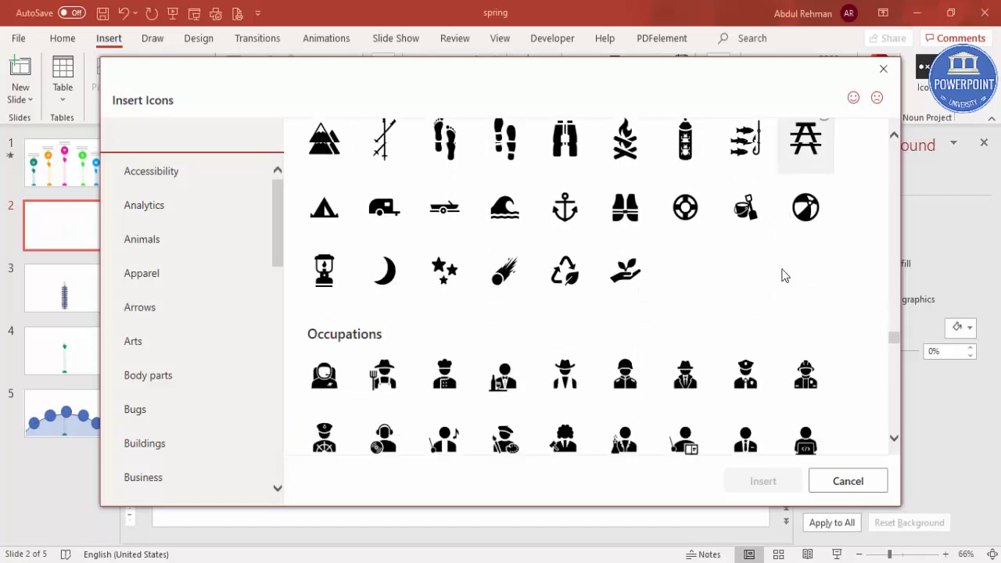
scroll(782, 277, down, 12)
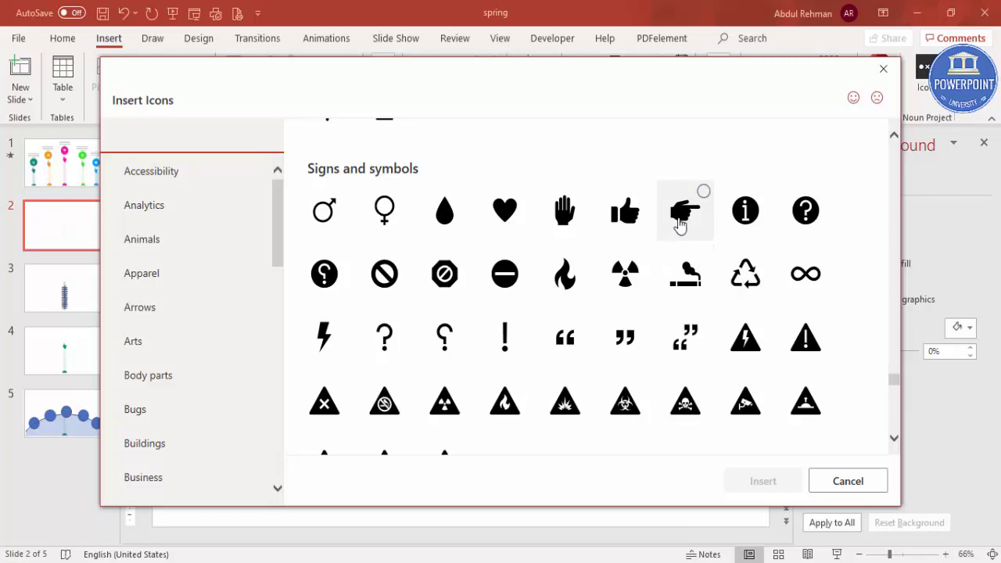
click(680, 225)
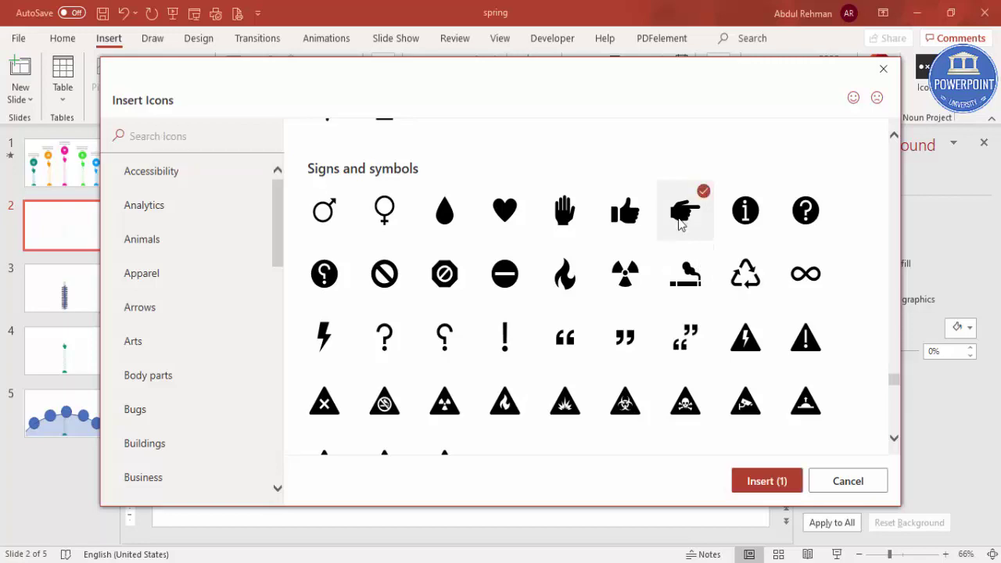
click(766, 480)
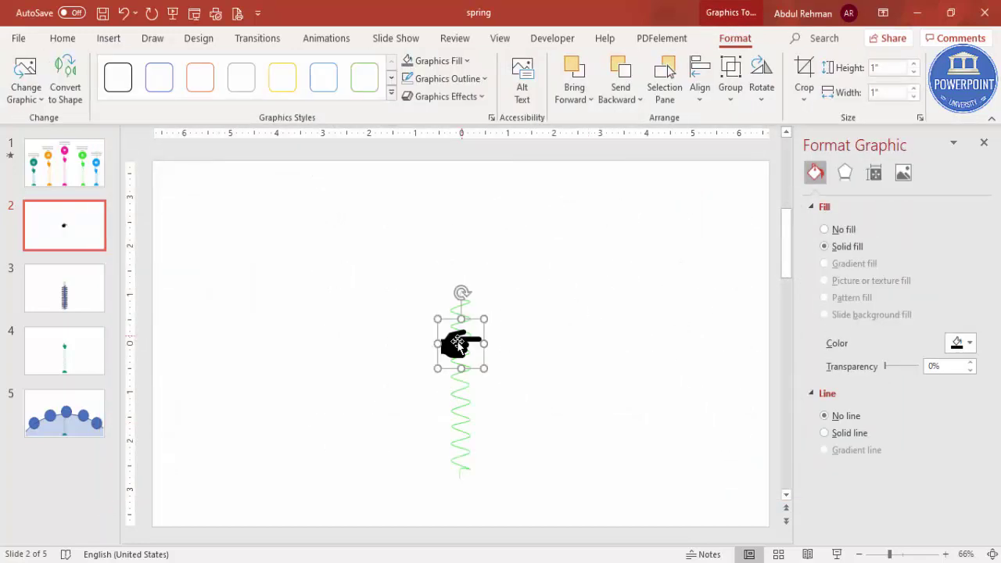
Move the hand beside the spring, convert it to a shape, rotate it upward and fill it green
drag(458, 344, 607, 312)
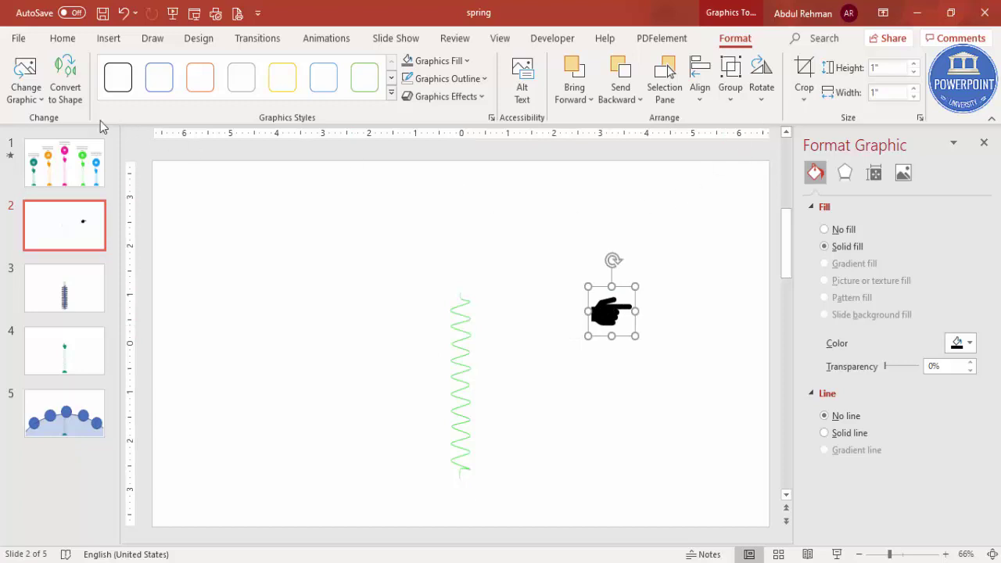
click(70, 95)
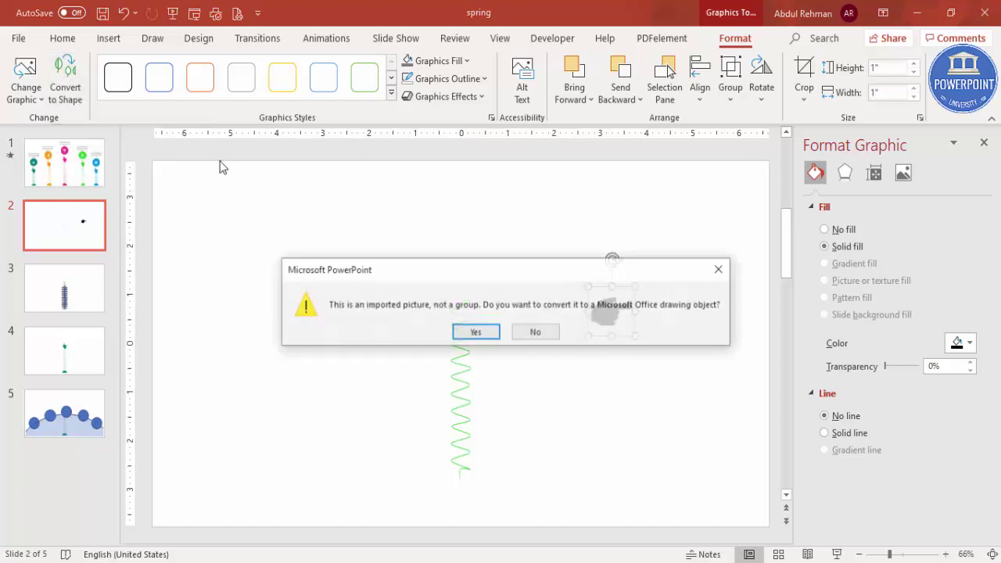
click(474, 331)
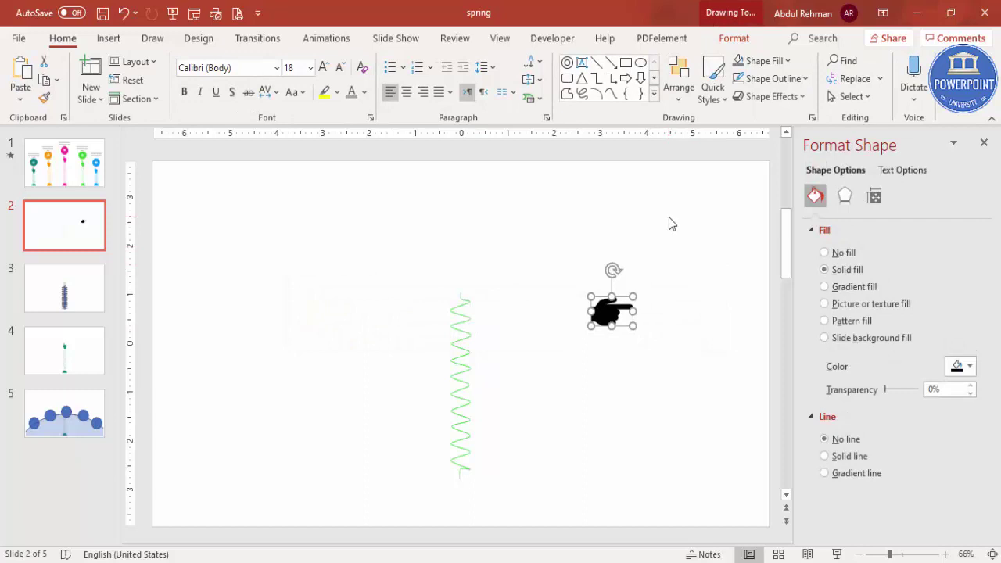
key(alt+Left)
key(alt+Left)
key(alt+Left)
key(alt+Left)
key(alt+Left)
key(alt+Left)
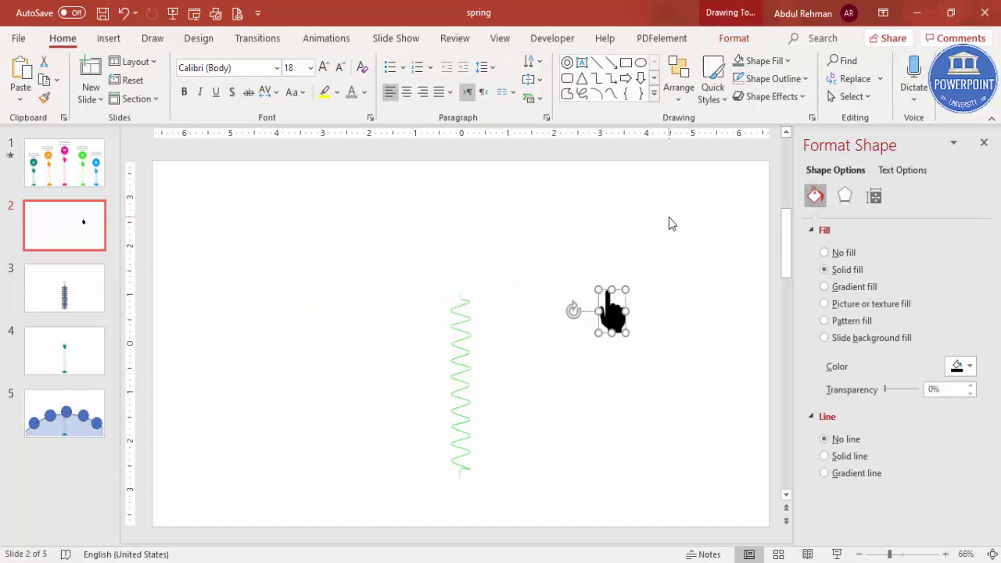
drag(889, 554, 912, 553)
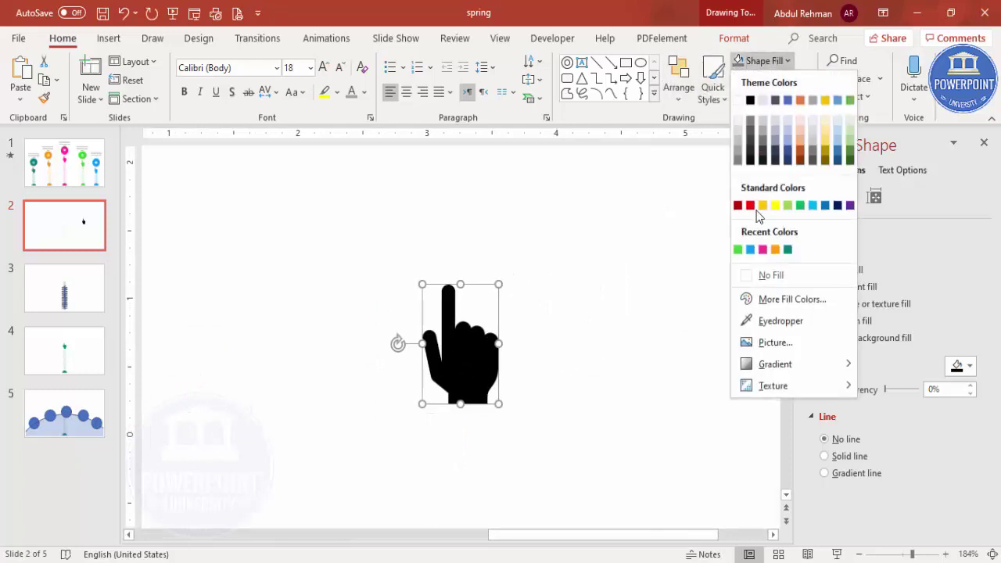
click(737, 249)
click(617, 252)
Choose the rounded rectangle shape from the Shapes gallery
click(108, 38)
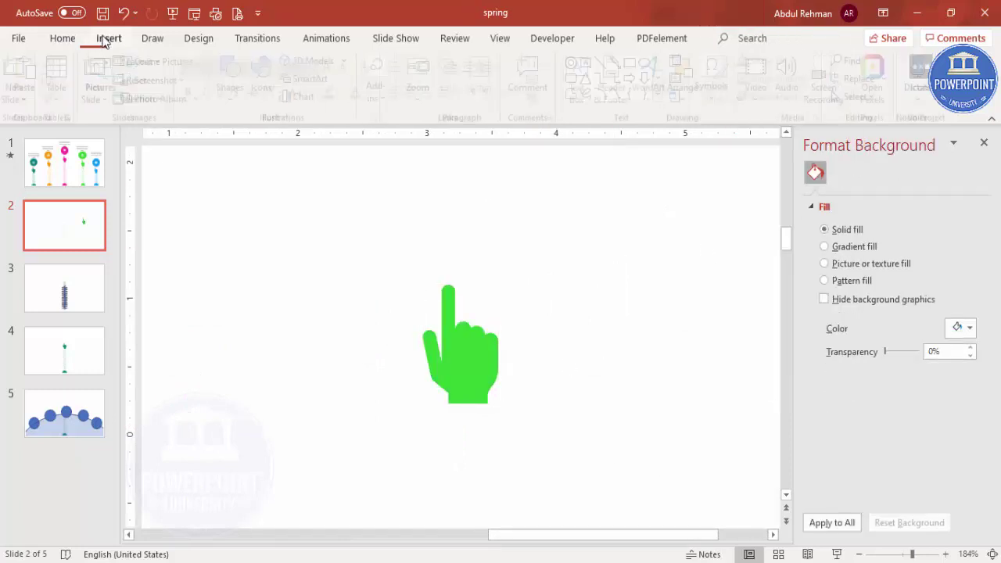
click(236, 78)
click(245, 246)
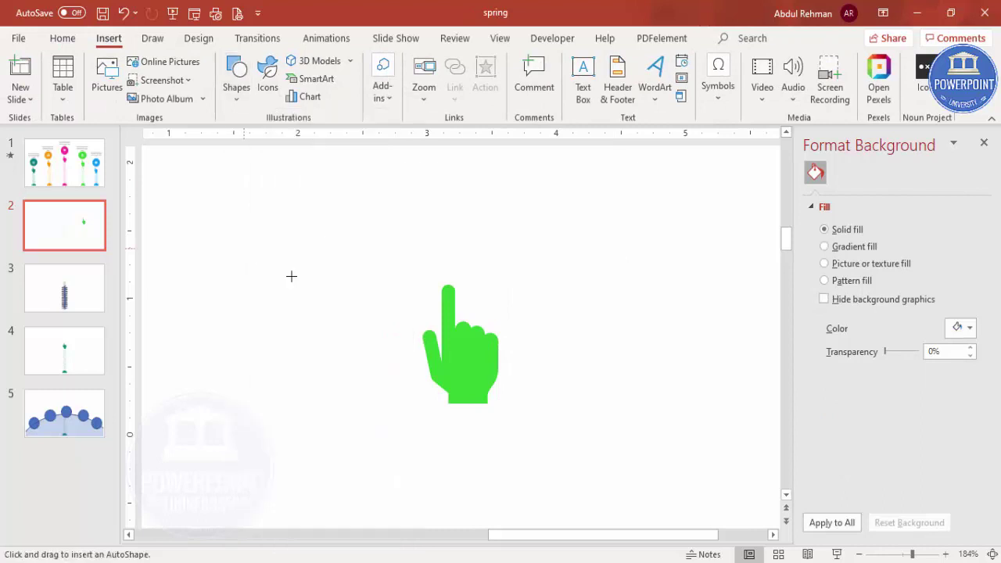
Draw a green rounded cuff bar with no outline below the hand
drag(438, 406, 466, 420)
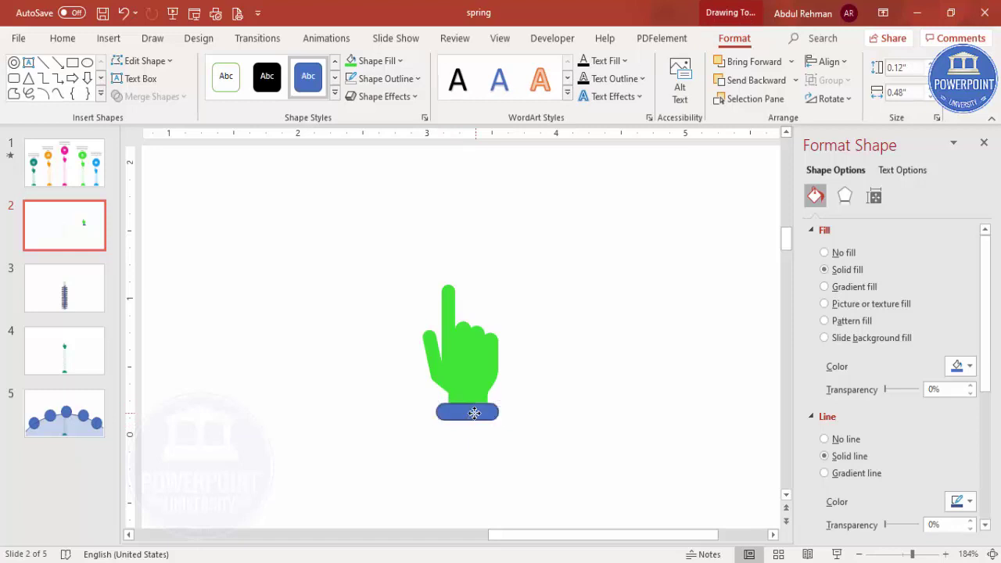
click(363, 60)
click(395, 78)
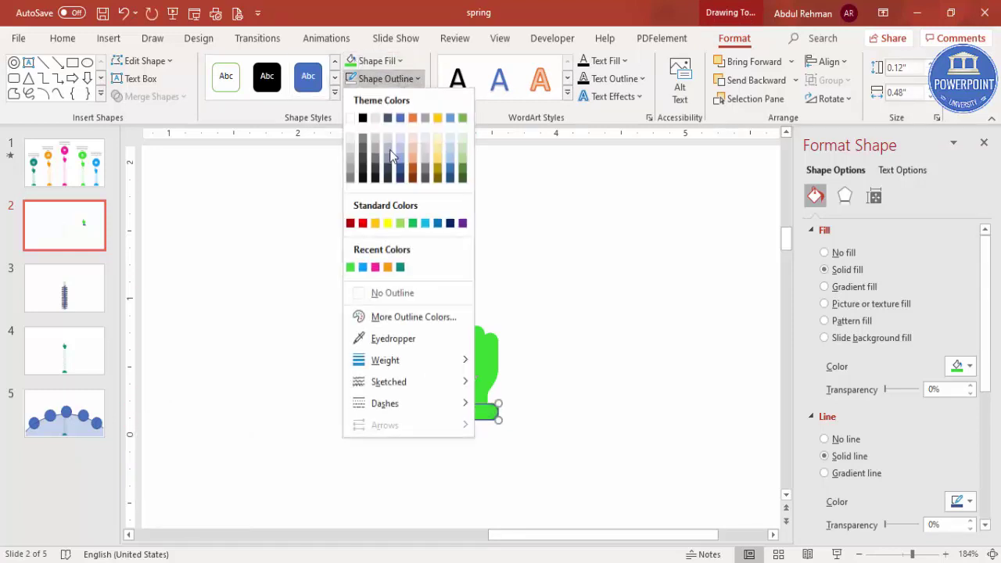
click(422, 293)
click(381, 265)
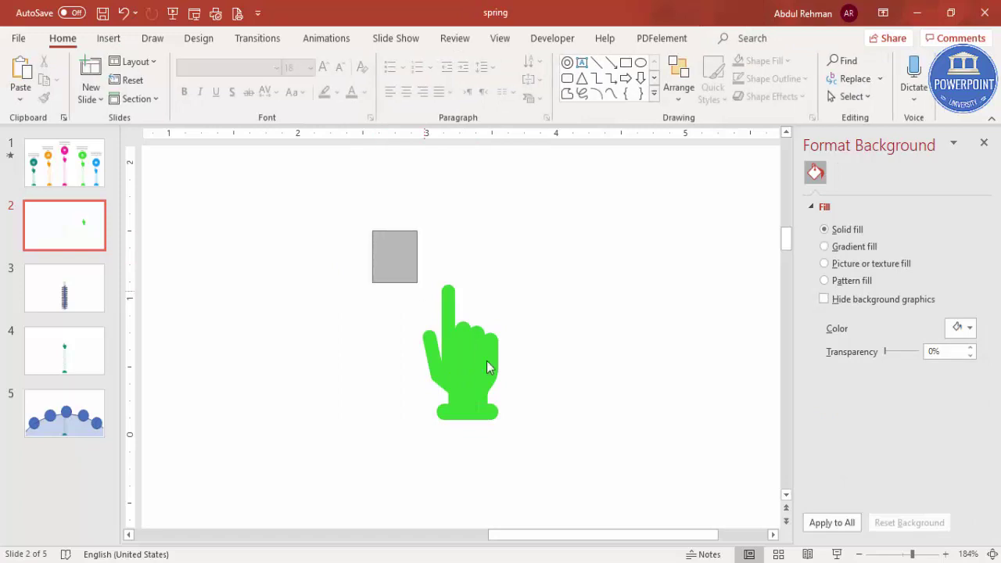
Group the hand and cuff into one shape with Ctrl+G
drag(486, 366, 560, 458)
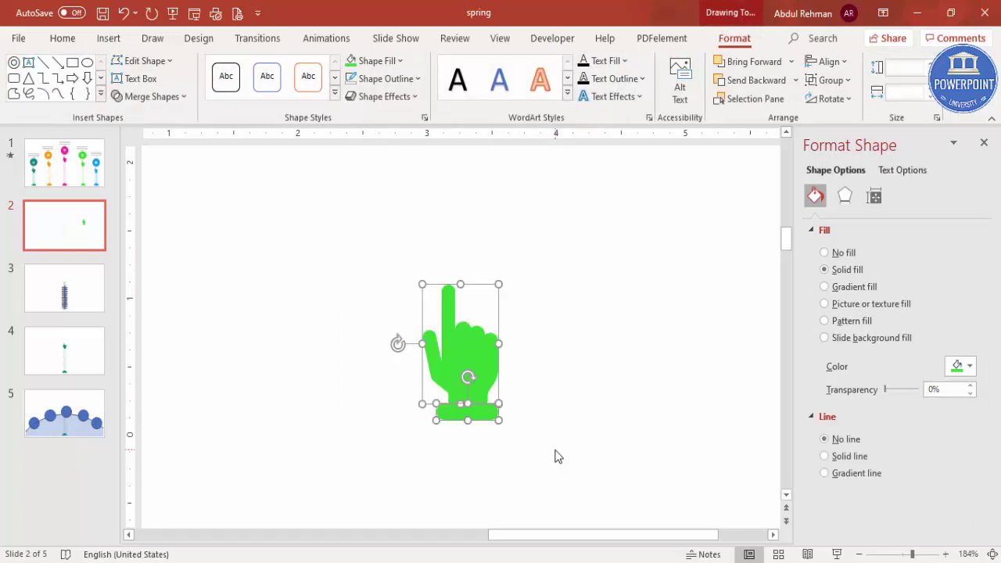
key(ctrl+g)
click(563, 417)
click(984, 553)
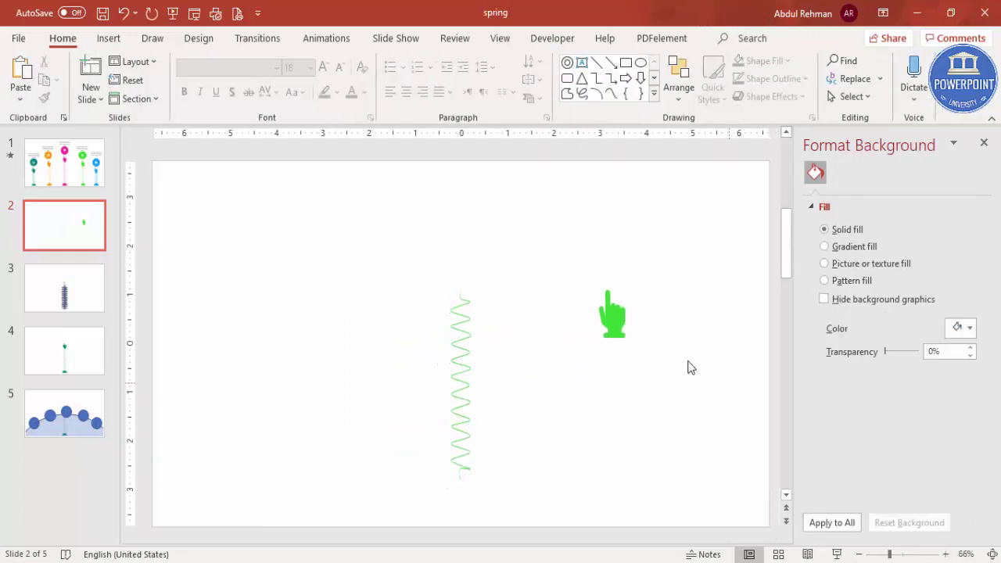
Place the grouped hand on top of the spring's upper end
click(613, 324)
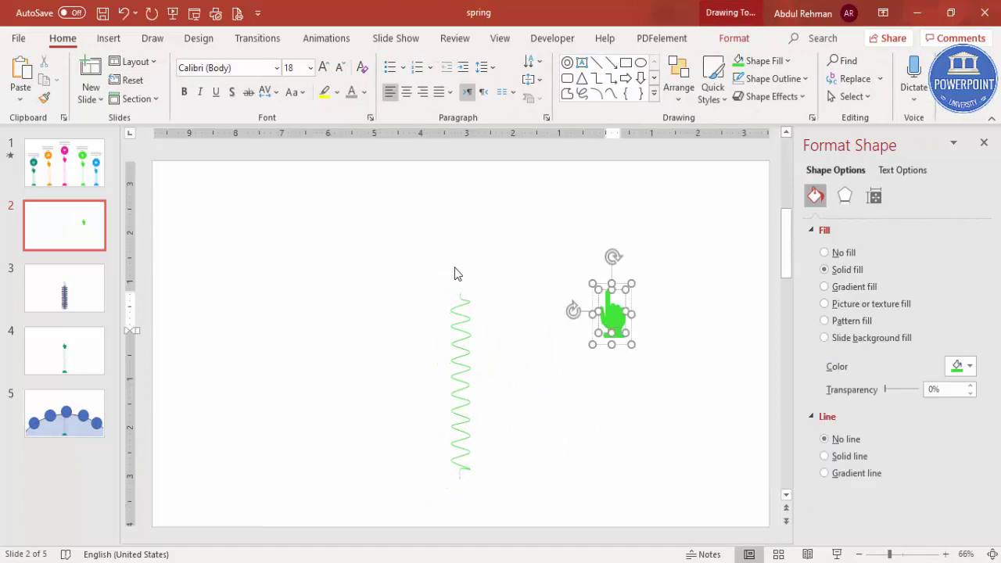
drag(608, 320, 522, 285)
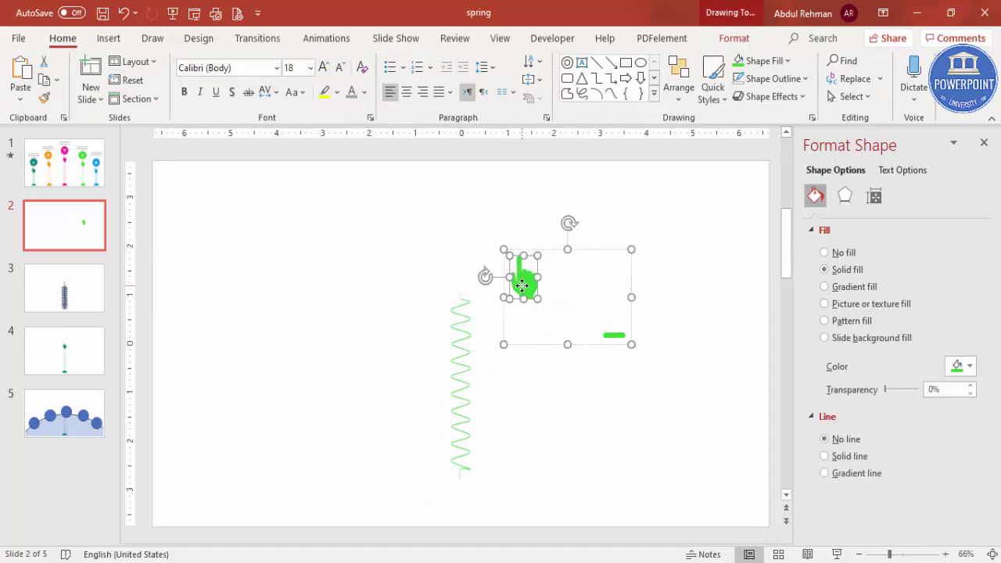
key(ctrl+z)
drag(610, 306, 459, 266)
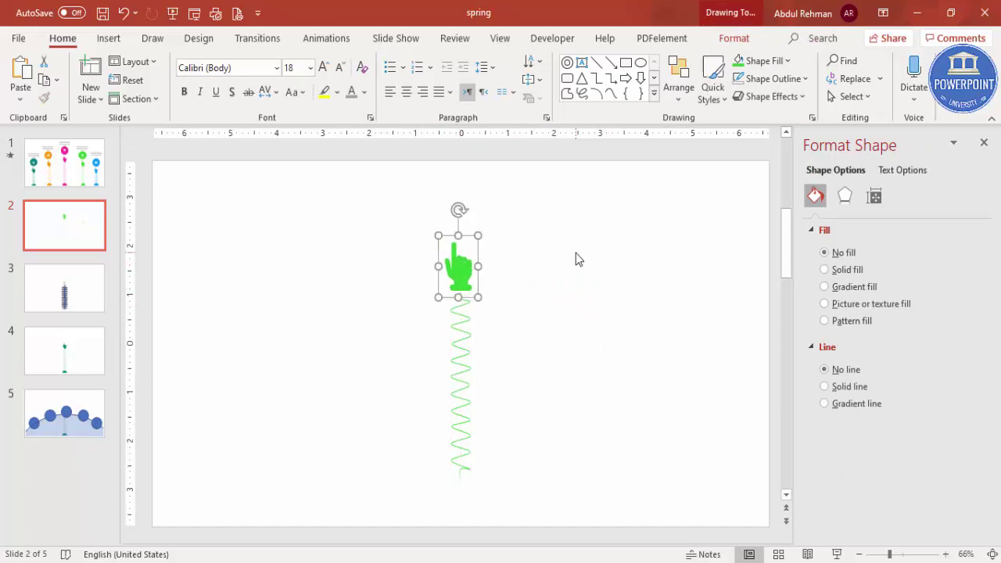
key(ctrl+z)
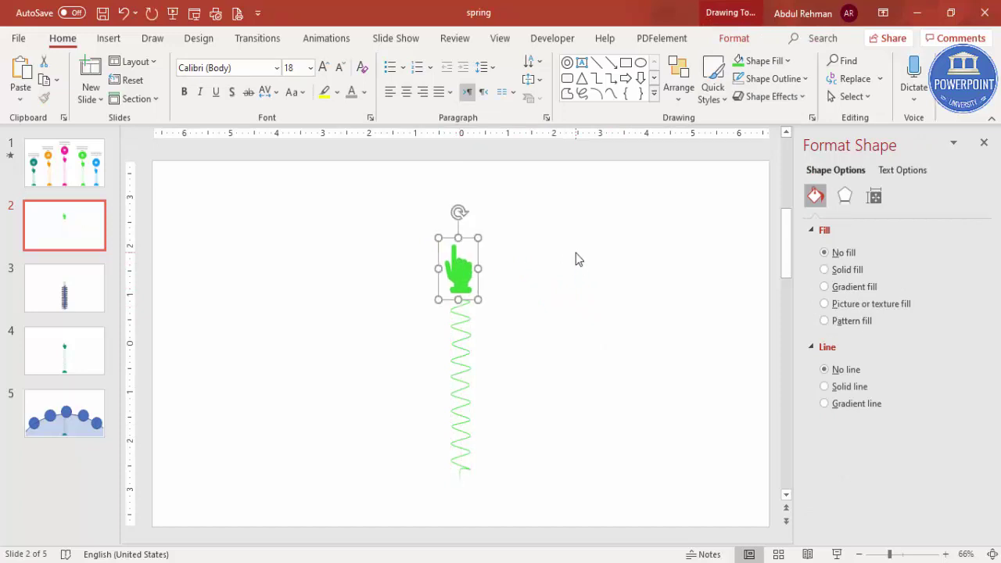
click(576, 260)
click(115, 37)
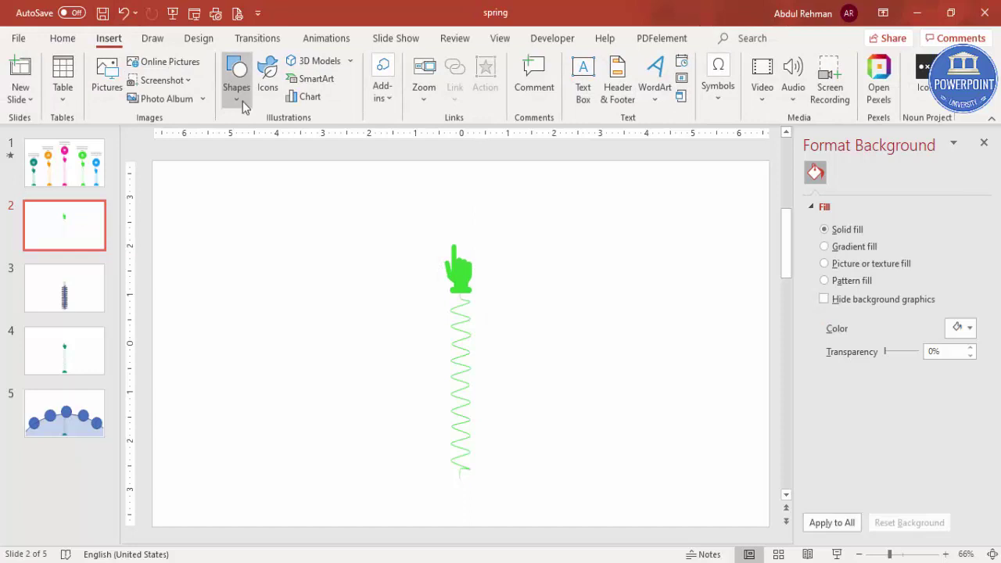
Draw a circle left of the spring and a rectangle over its lower half
click(238, 90)
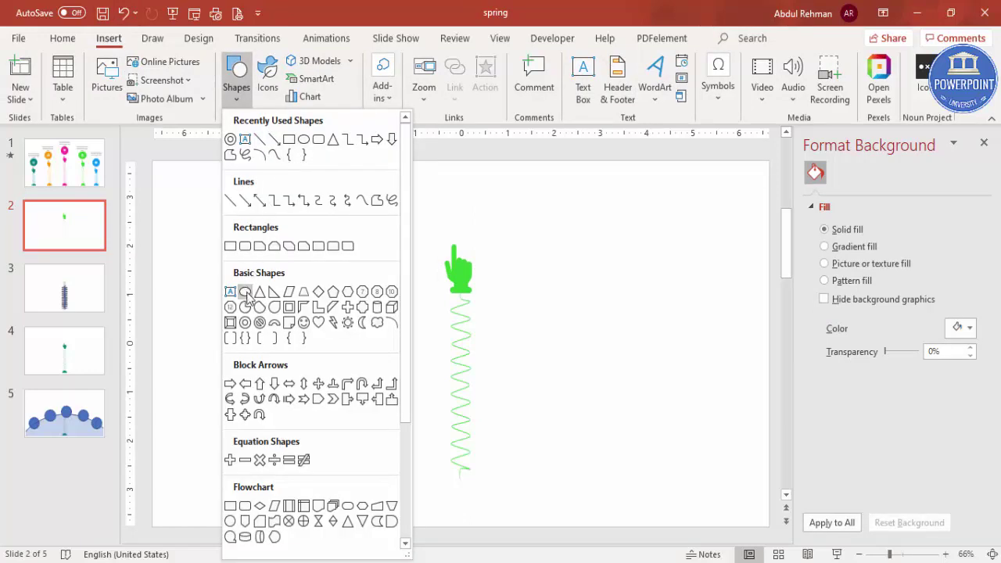
click(247, 292)
drag(255, 281, 326, 354)
click(308, 264)
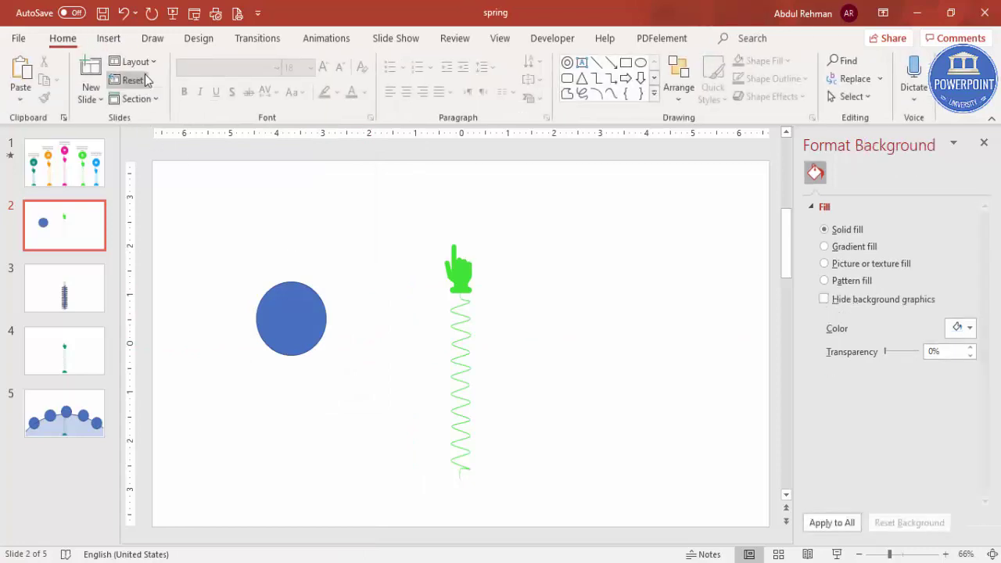
click(110, 39)
click(236, 82)
click(279, 139)
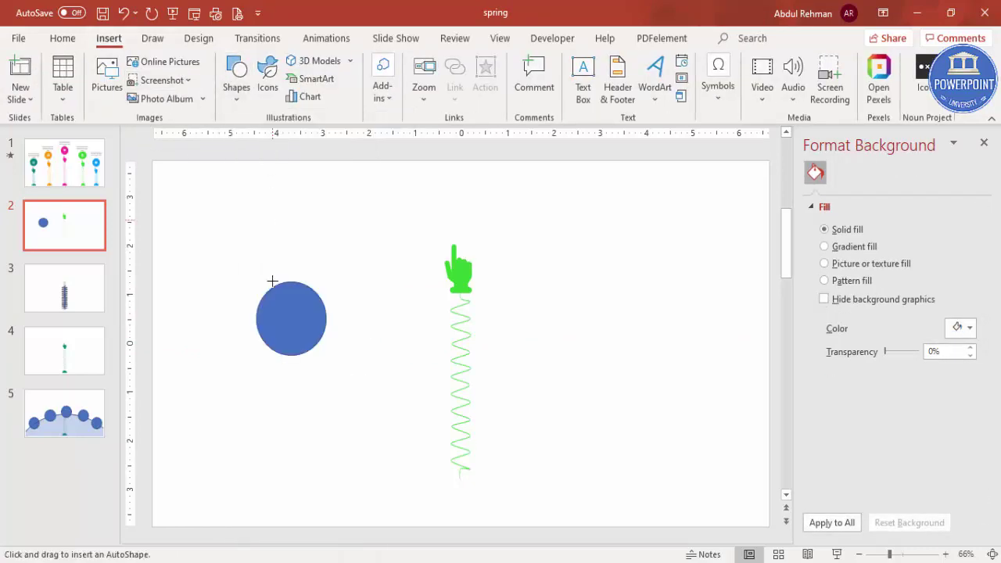
drag(223, 317, 364, 382)
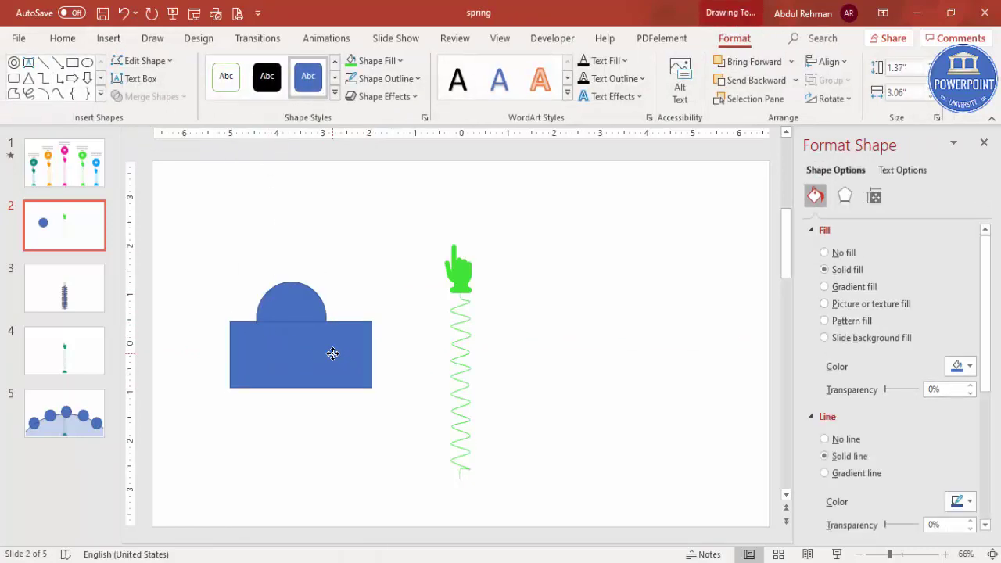
Subtract the rectangle from the circle to make a half-dome
click(310, 310)
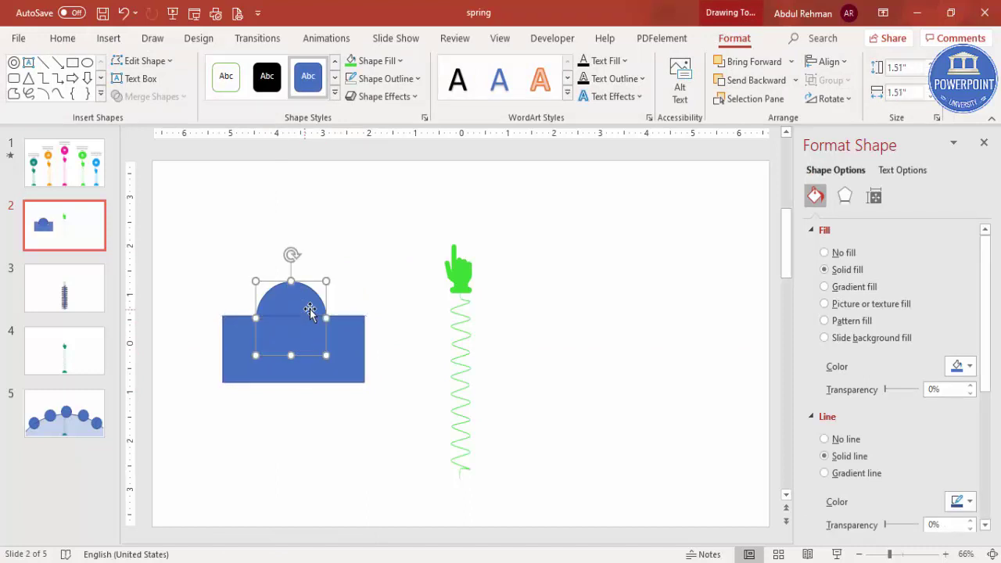
shift+click(347, 326)
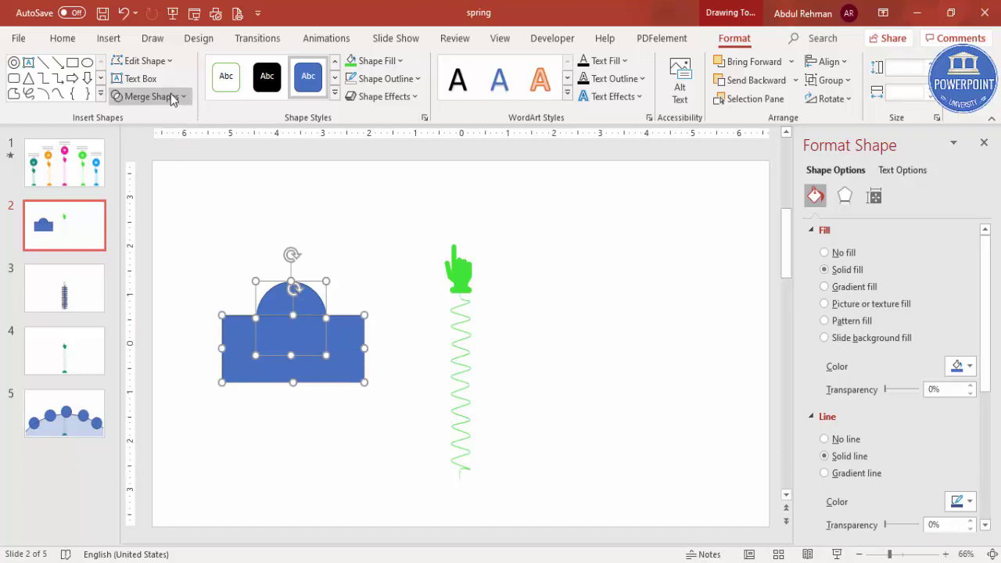
click(171, 96)
click(166, 203)
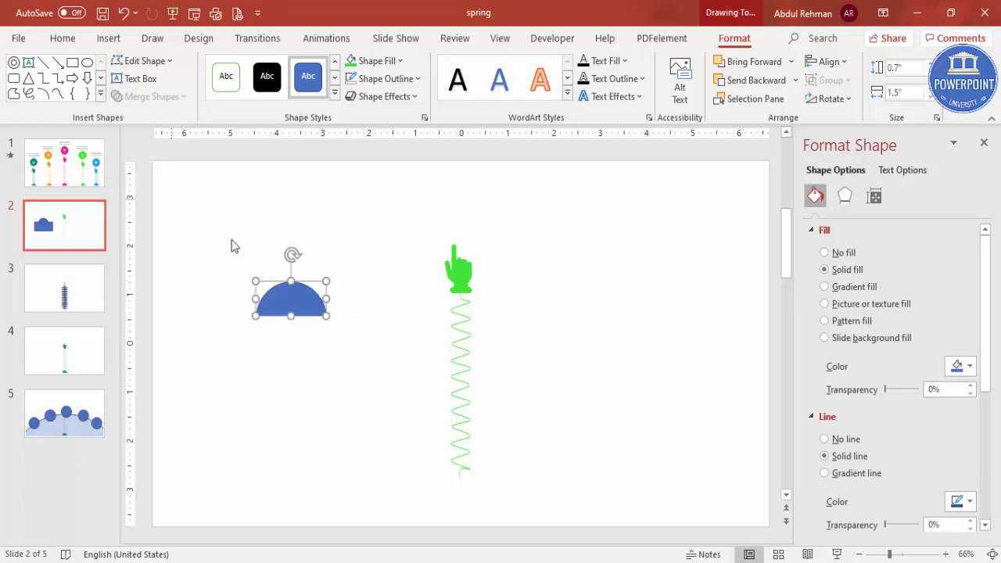
Shrink the half-dome, fill it green with no outline, and place it under the spring
drag(251, 280, 271, 291)
click(350, 61)
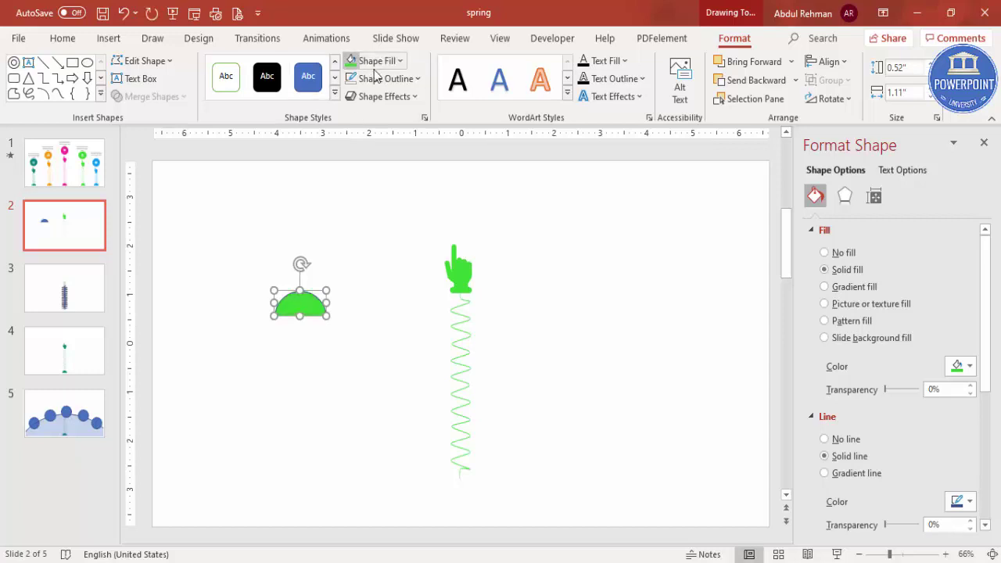
click(381, 79)
click(392, 294)
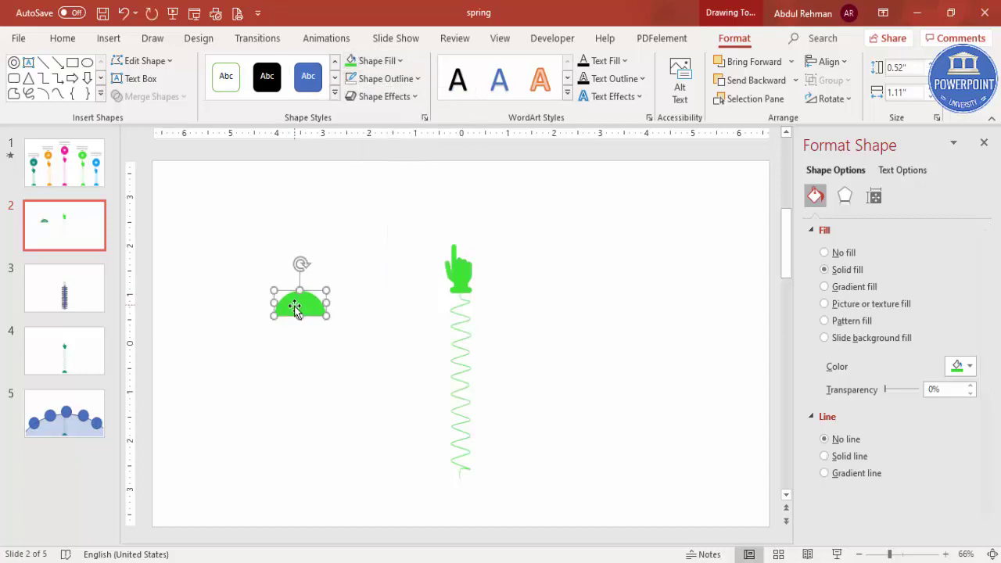
drag(294, 306, 454, 489)
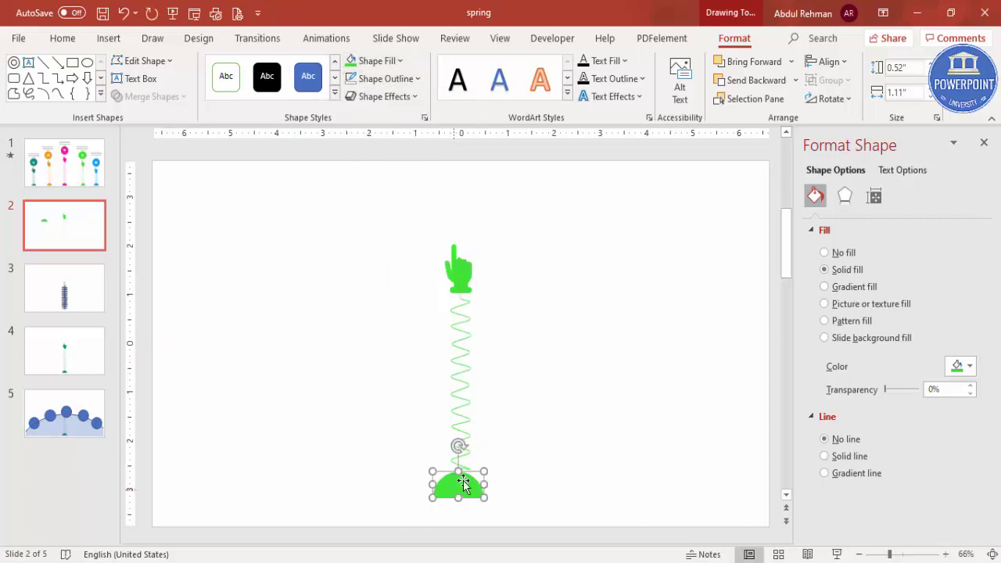
click(531, 449)
drag(382, 219, 566, 540)
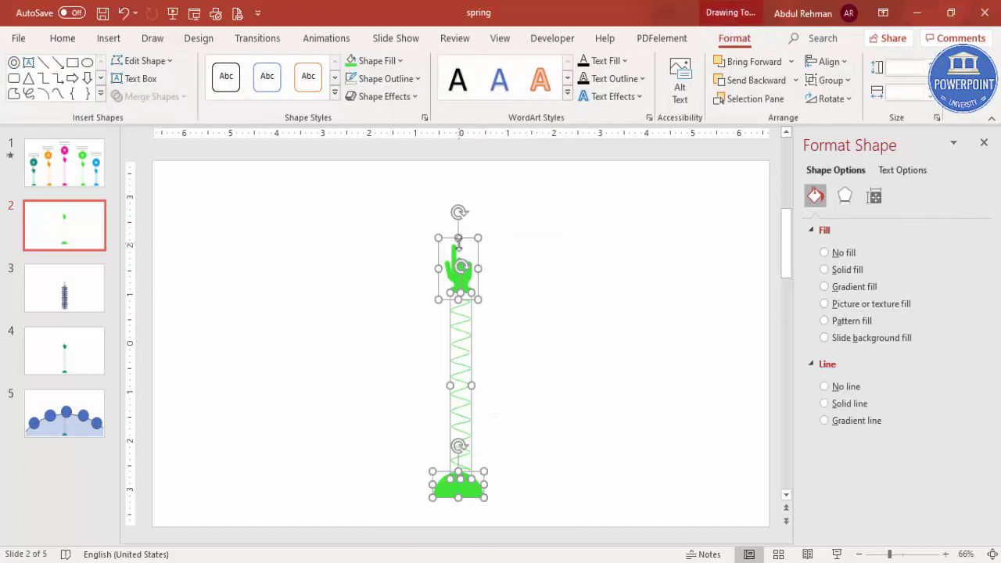
Group the hand, spring and base and move the group to the slide's bottom
key(ctrl+g)
drag(476, 241, 475, 264)
click(548, 326)
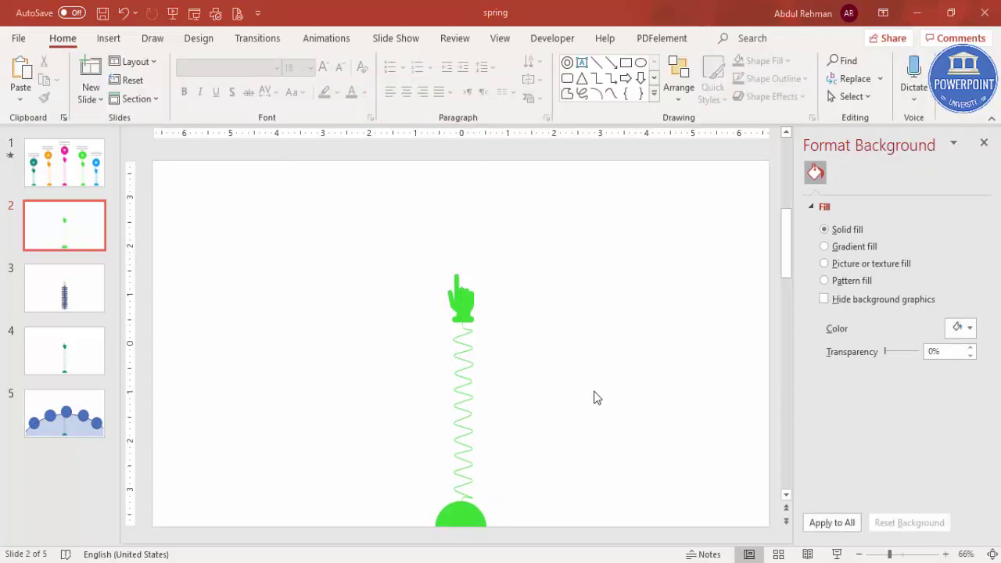
Copy the set to the left, ungroup it, shorten its spring and lower the hand onto it
click(455, 288)
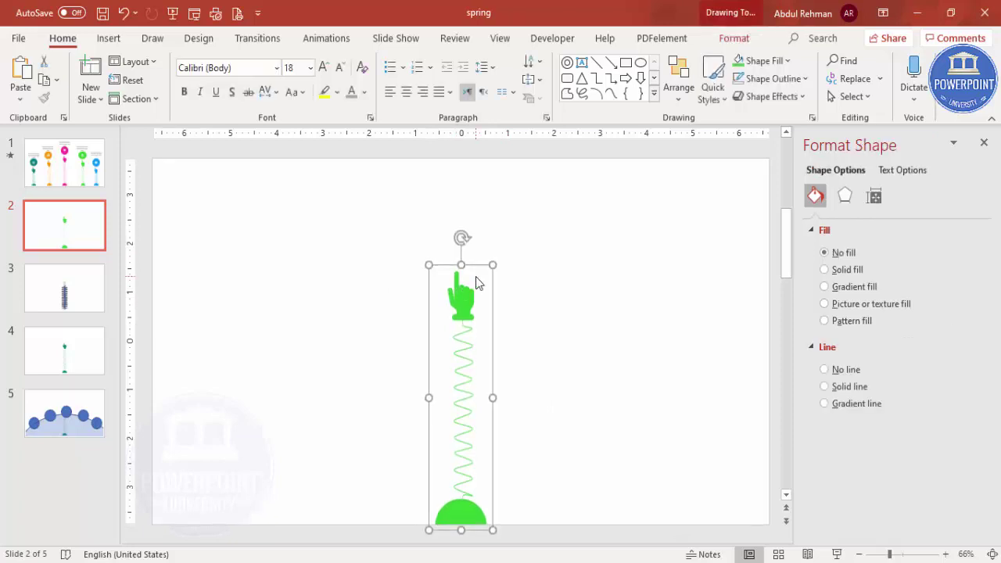
drag(454, 266, 359, 263)
right_click(360, 264)
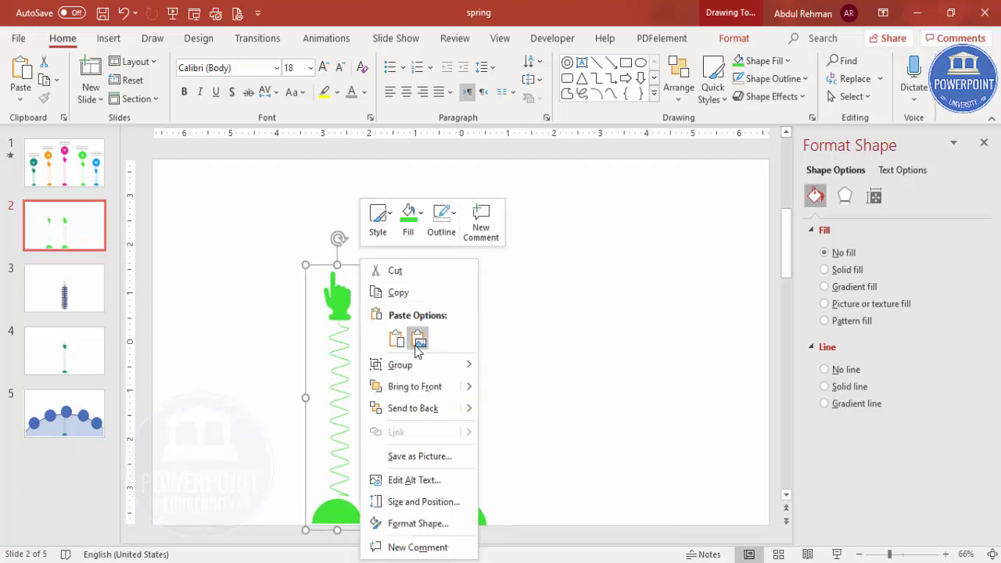
mouse_move(448, 368)
click(532, 411)
click(597, 381)
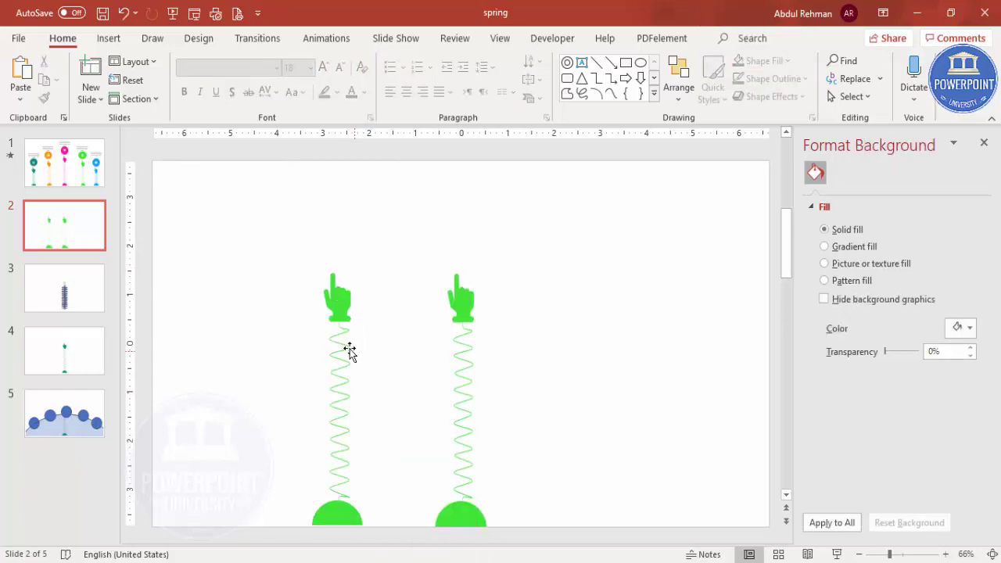
click(337, 335)
drag(340, 320, 337, 376)
click(293, 321)
click(337, 298)
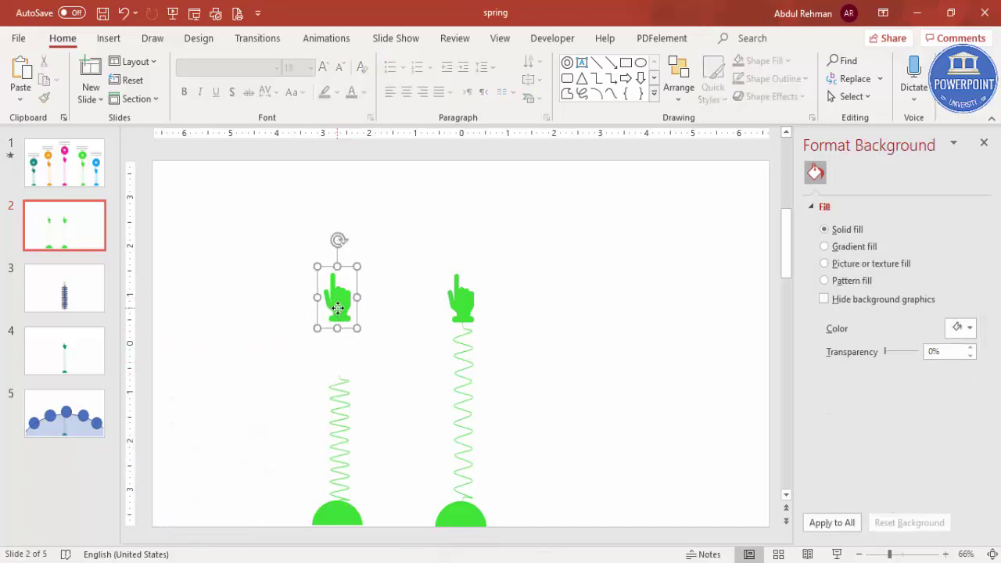
drag(343, 302, 342, 351)
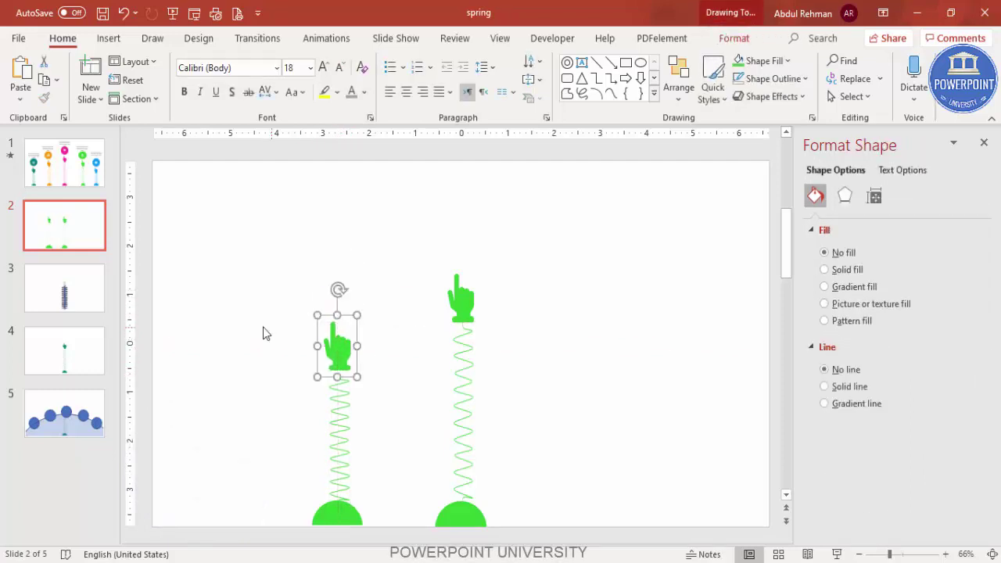
click(241, 323)
Copy the shortened set to the right of the middle set
drag(227, 290, 384, 541)
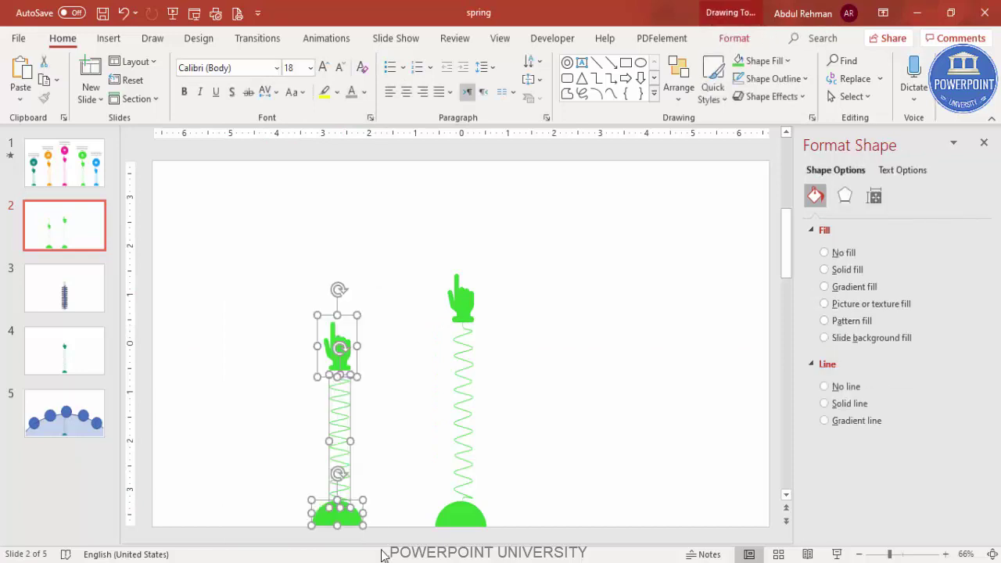
drag(352, 424, 603, 419)
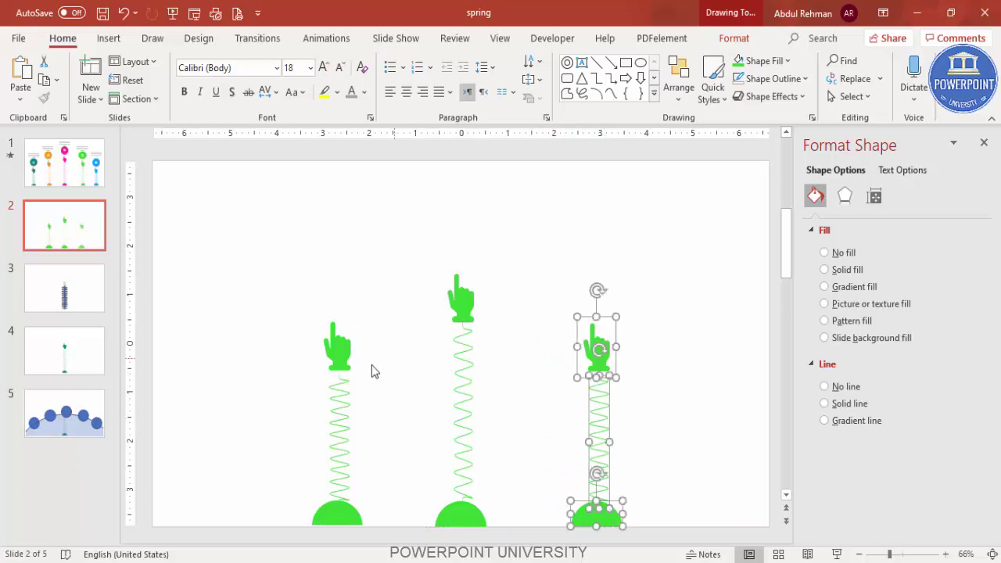
click(673, 380)
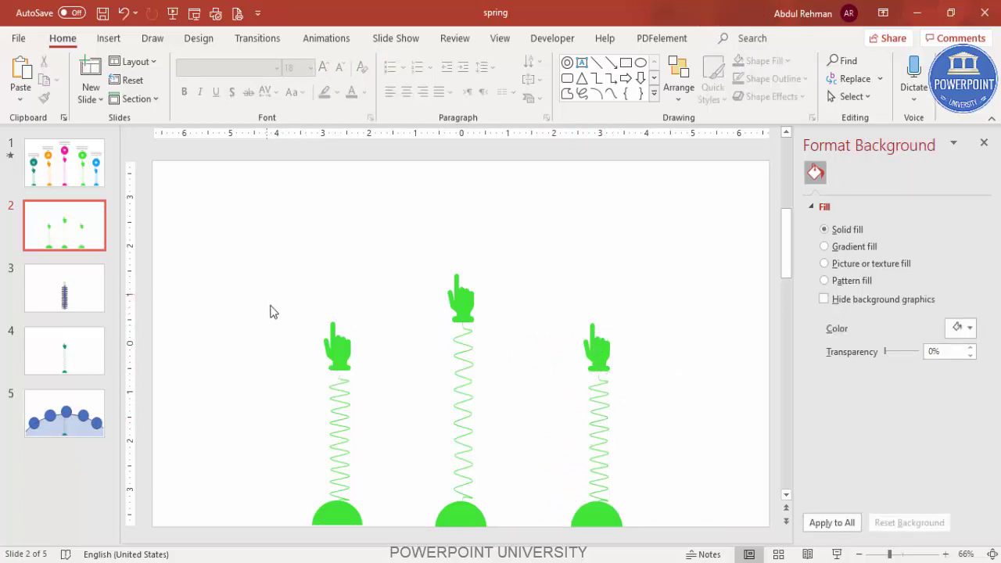
Copy the left set further left, shortening its spring more and lowering its hand
drag(269, 312, 383, 539)
key(Right)
key(Right)
key(Down)
key(Down)
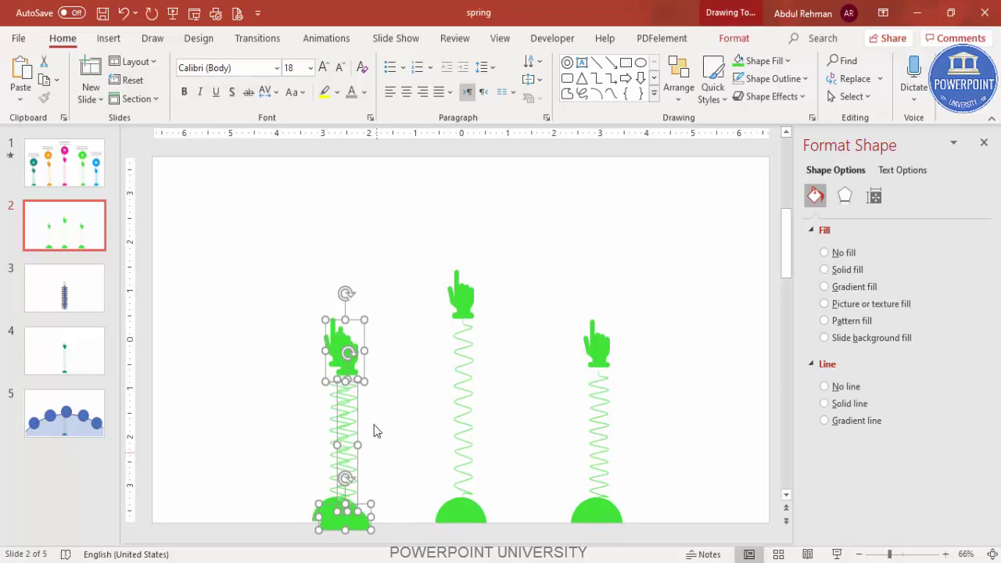
drag(362, 420, 247, 412)
click(250, 412)
click(230, 393)
drag(228, 378, 241, 407)
click(238, 400)
click(227, 356)
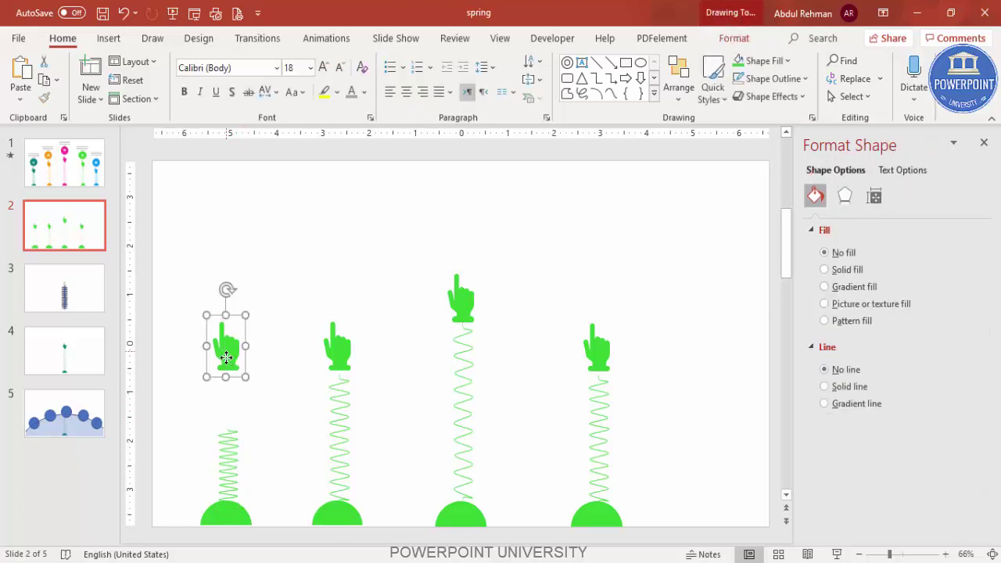
drag(227, 356, 228, 405)
Copy the leftmost short set to the far right, completing five sets in a row
drag(172, 329, 277, 560)
key(Right)
key(Right)
key(Down)
key(Down)
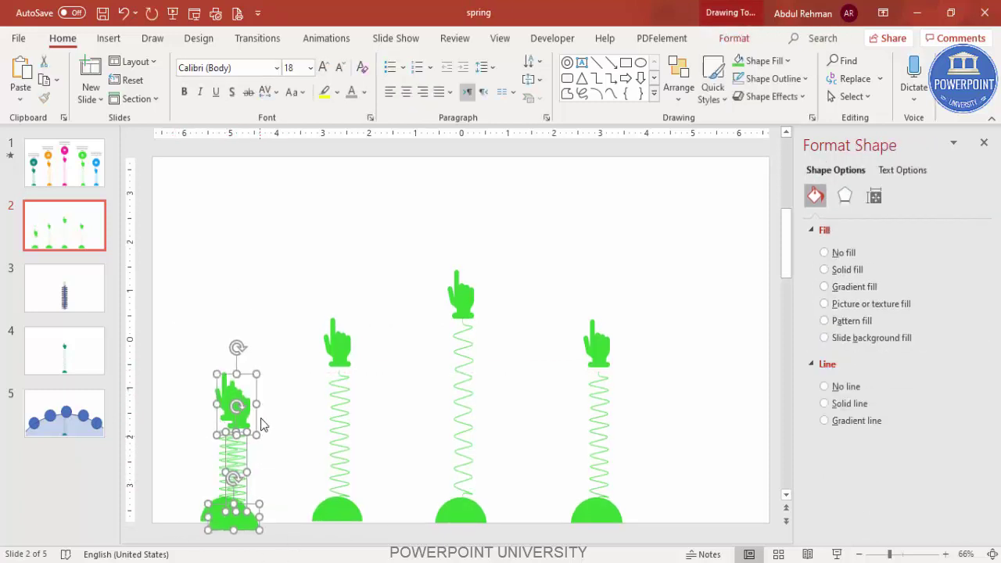
drag(258, 420, 726, 412)
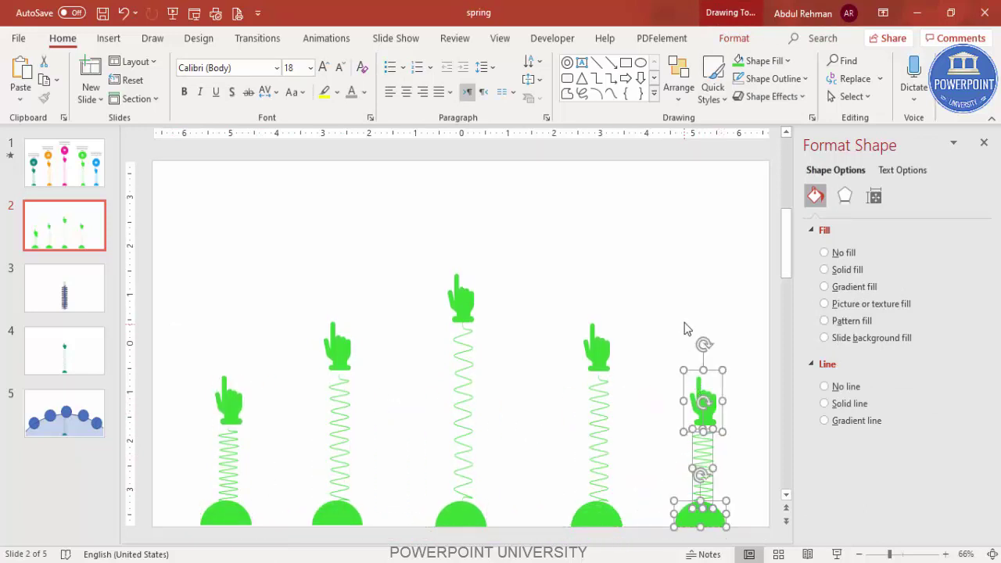
click(681, 397)
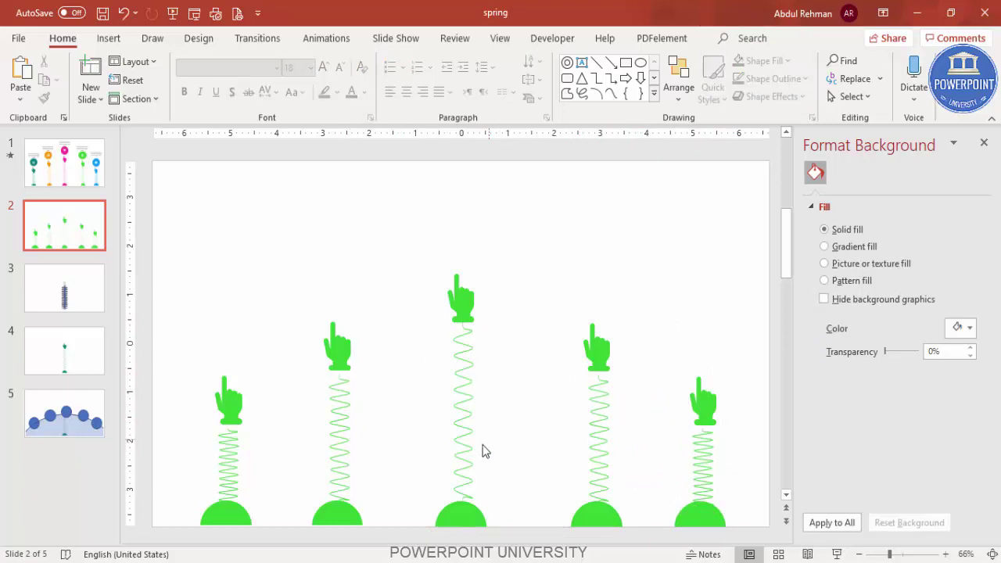
click(334, 407)
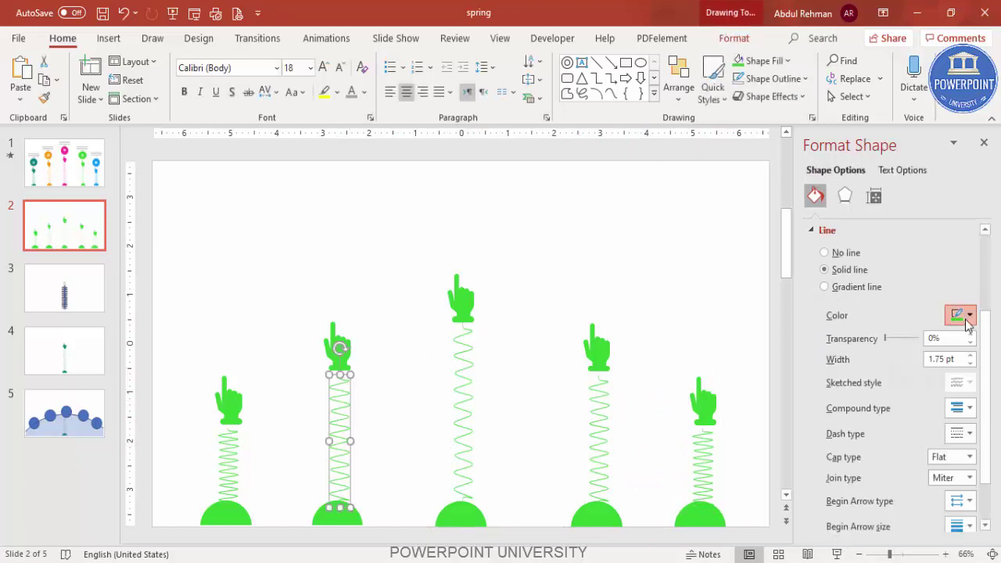
Make the second spring's outline and its hand and base fill blue
click(962, 317)
click(892, 504)
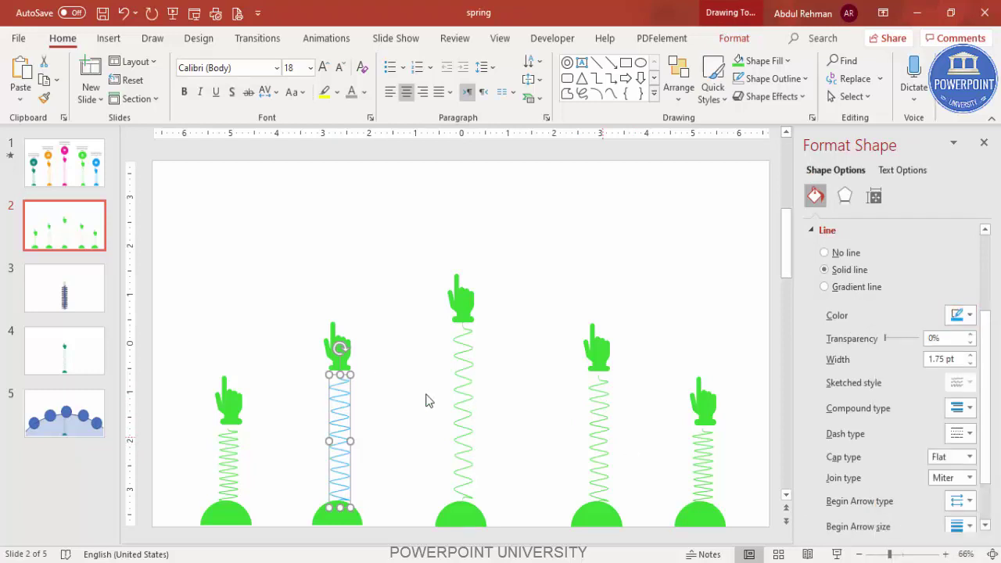
click(335, 342)
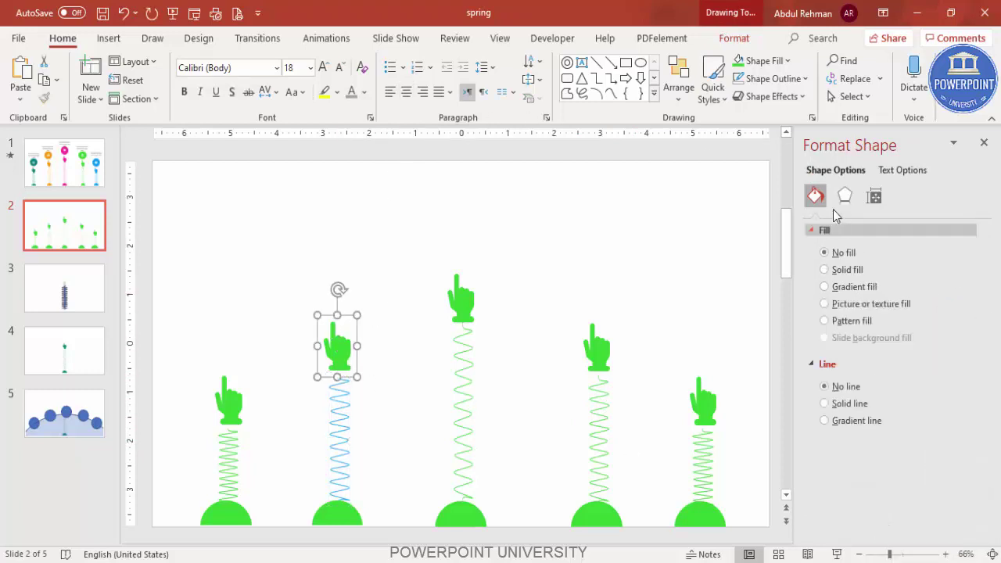
click(770, 60)
click(737, 249)
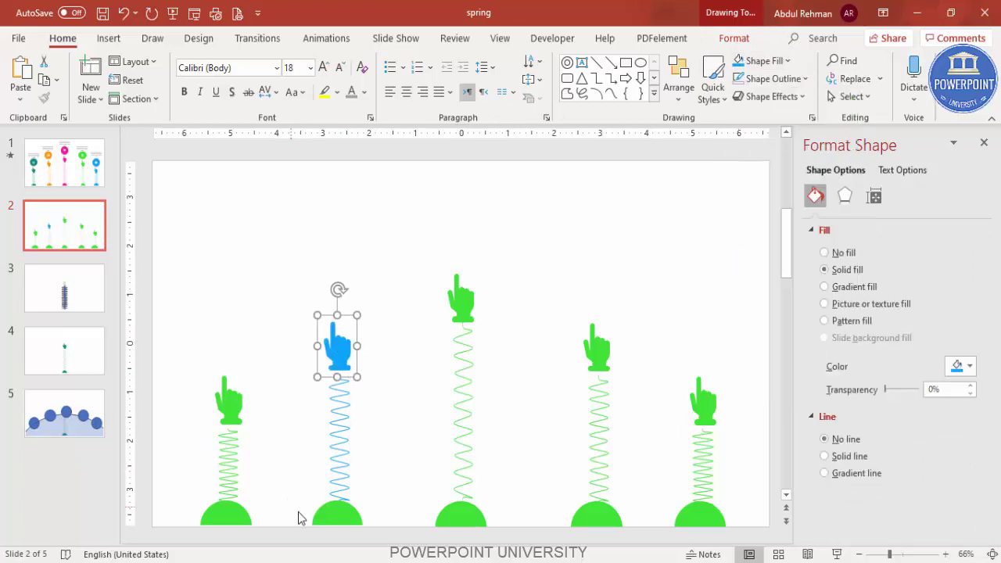
click(324, 520)
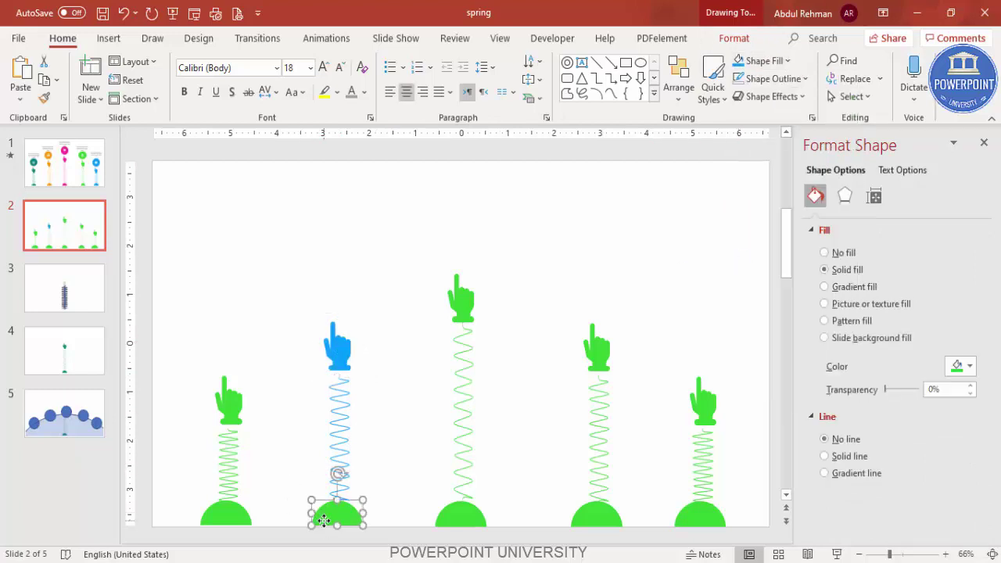
click(740, 61)
Make the leftmost hand and base fill and spring outline orange
click(231, 397)
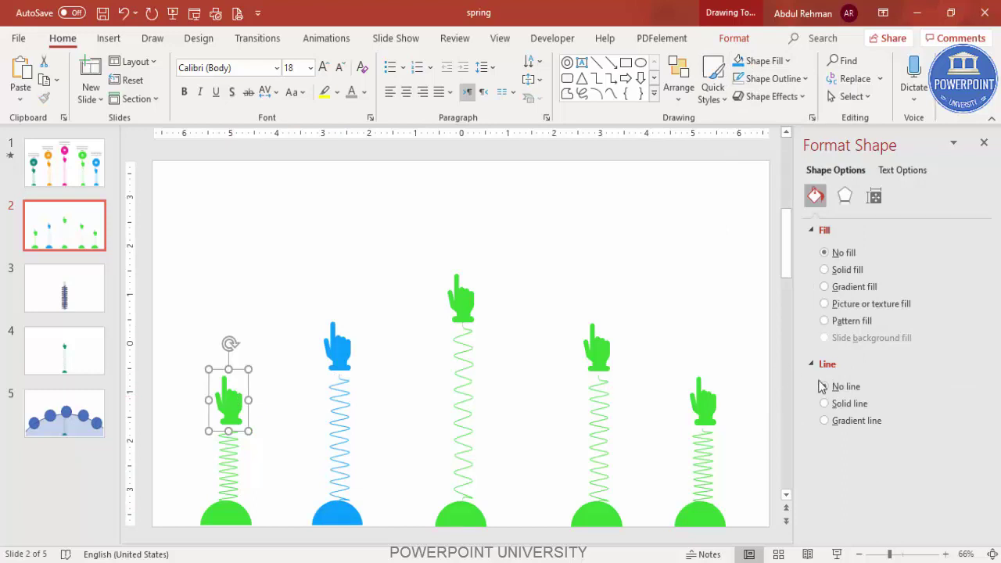
click(269, 374)
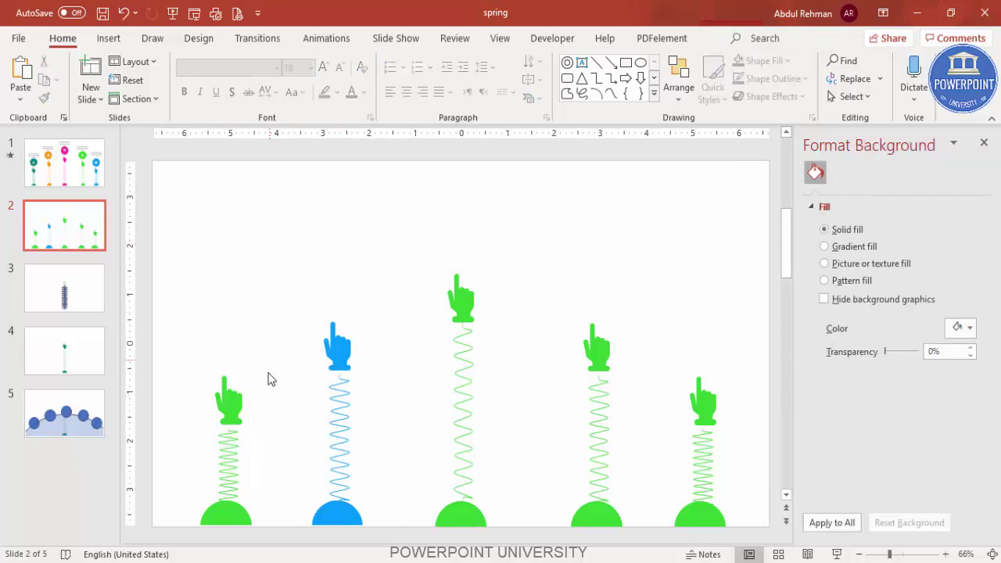
click(231, 403)
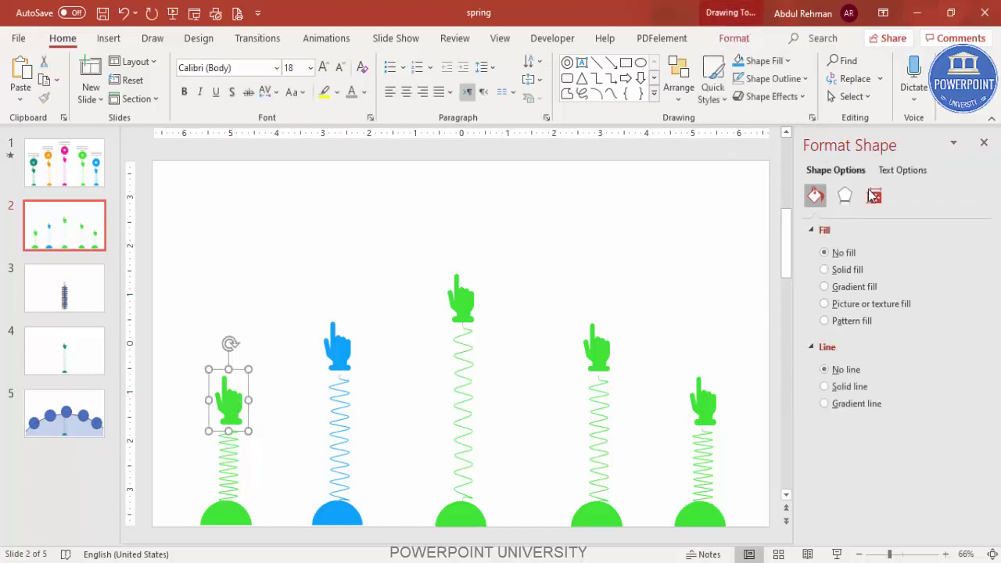
click(770, 61)
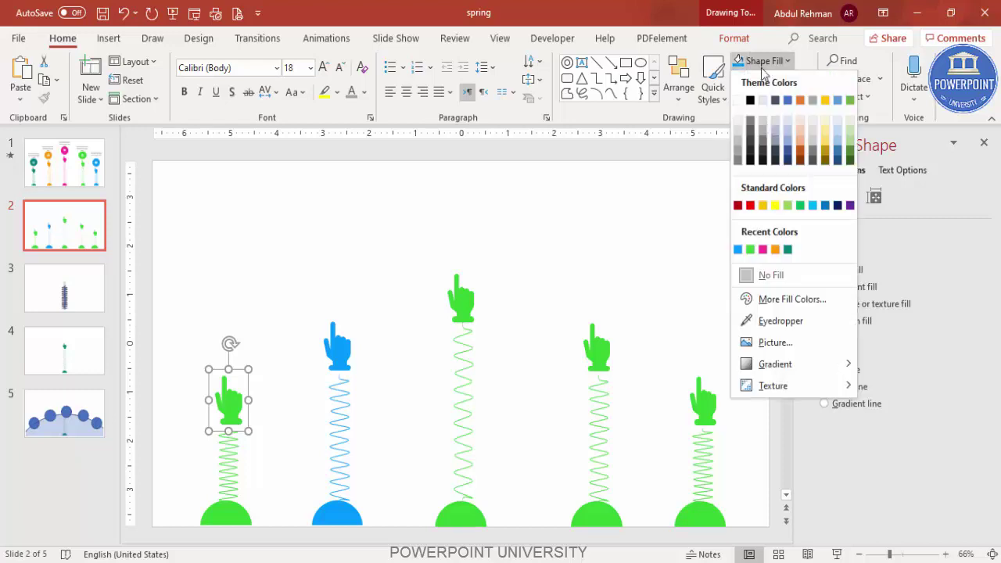
click(775, 250)
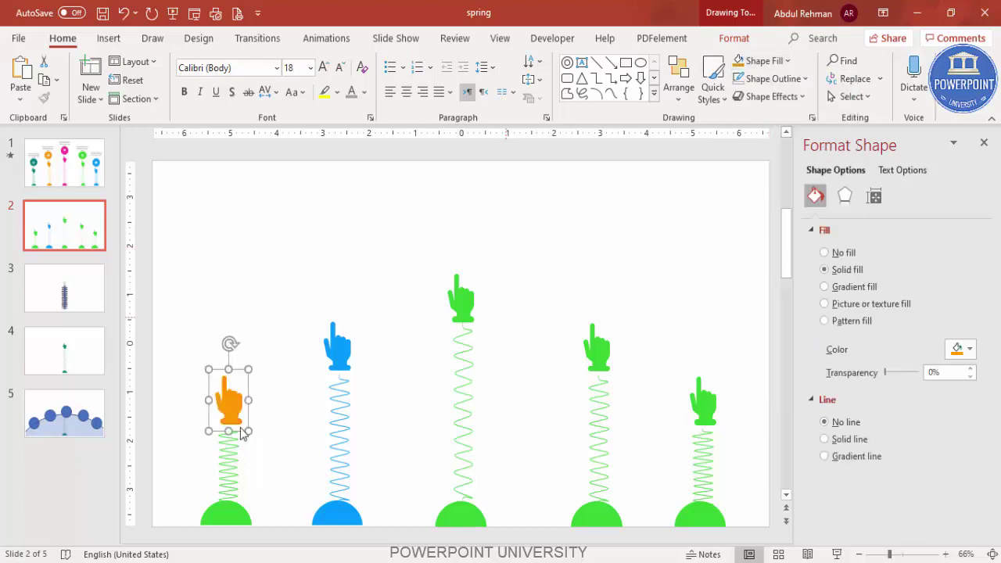
click(226, 473)
click(773, 78)
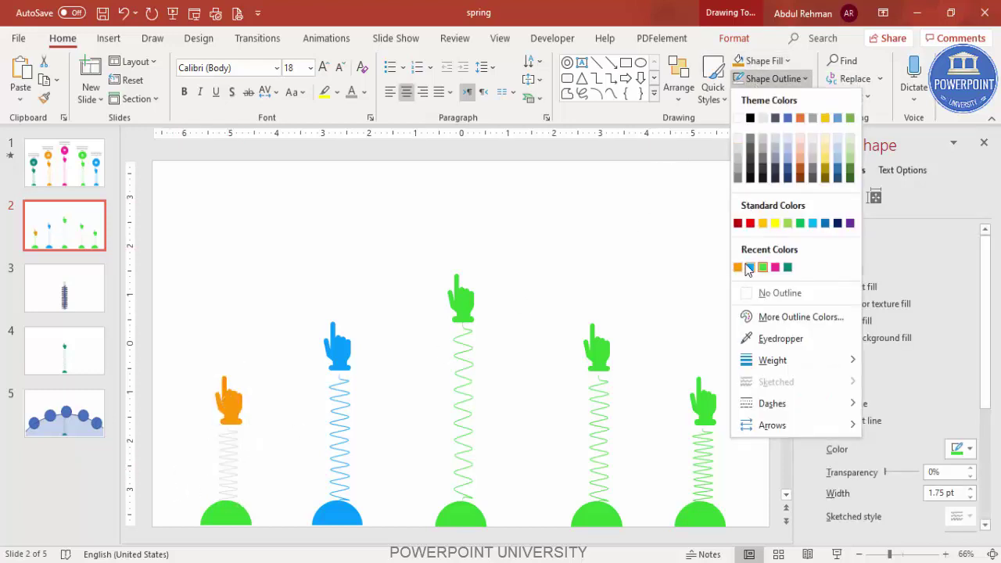
click(748, 267)
click(225, 515)
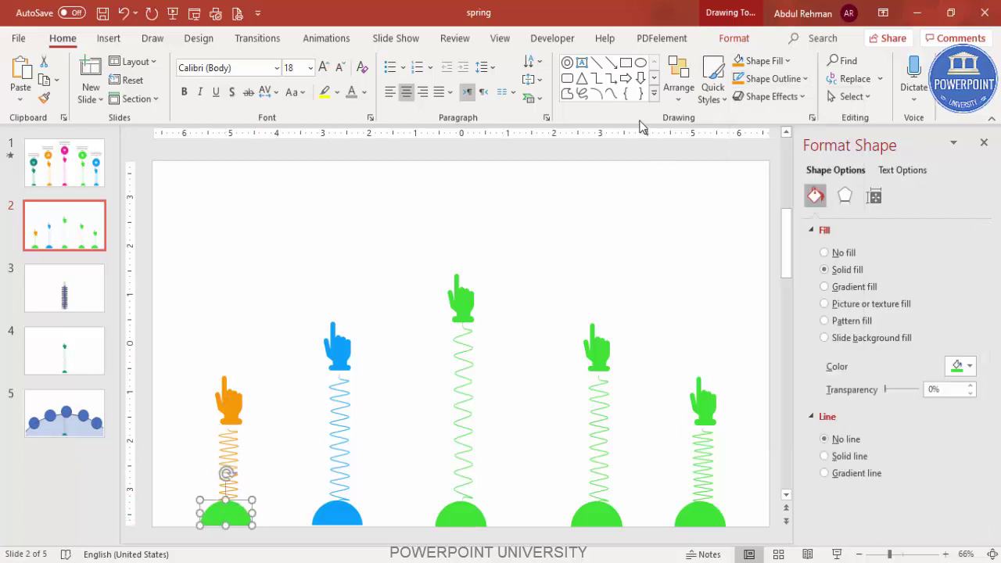
click(753, 61)
click(536, 280)
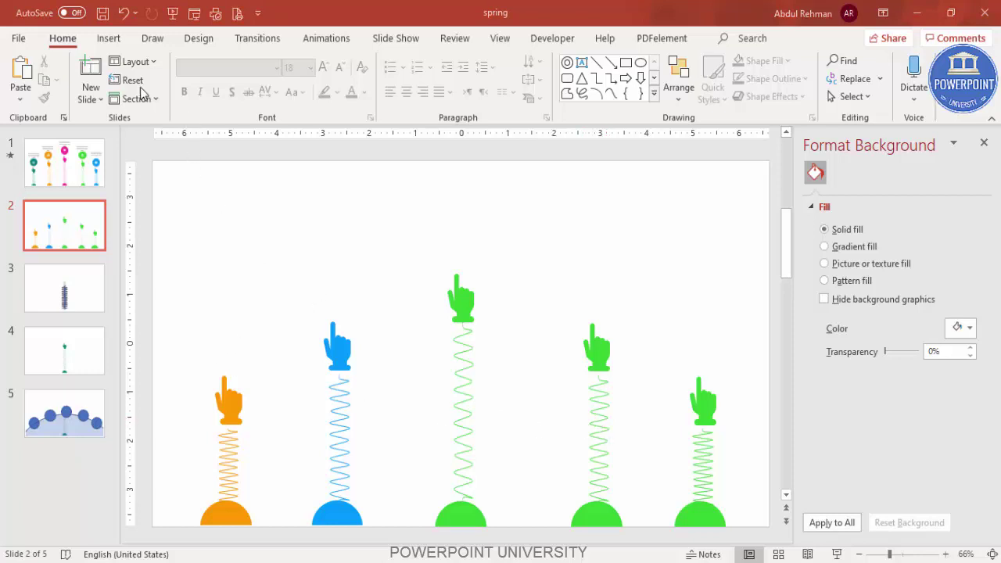
click(108, 37)
Draw a green circle above the middle hand with no outline and an Inner shadow
click(237, 75)
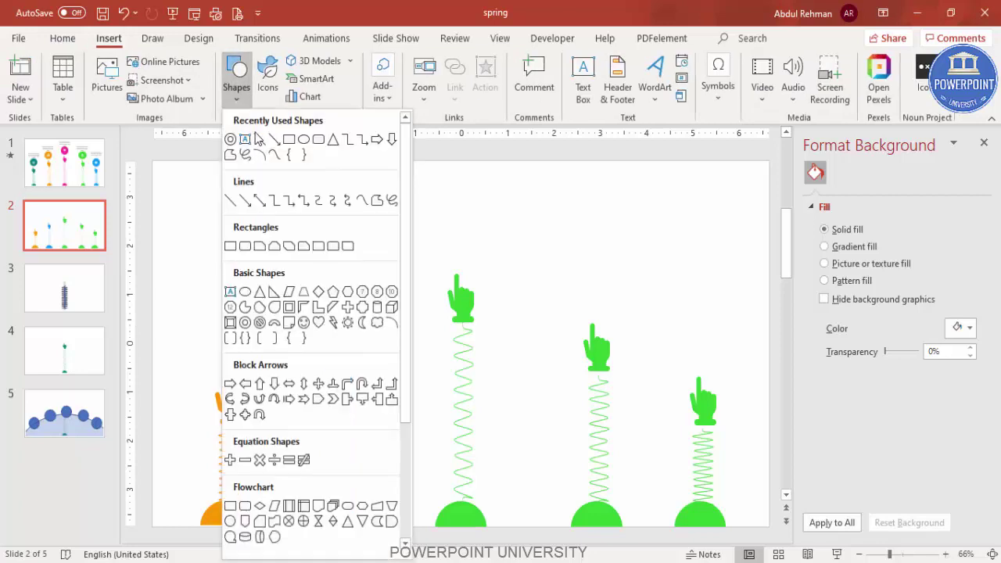
click(244, 292)
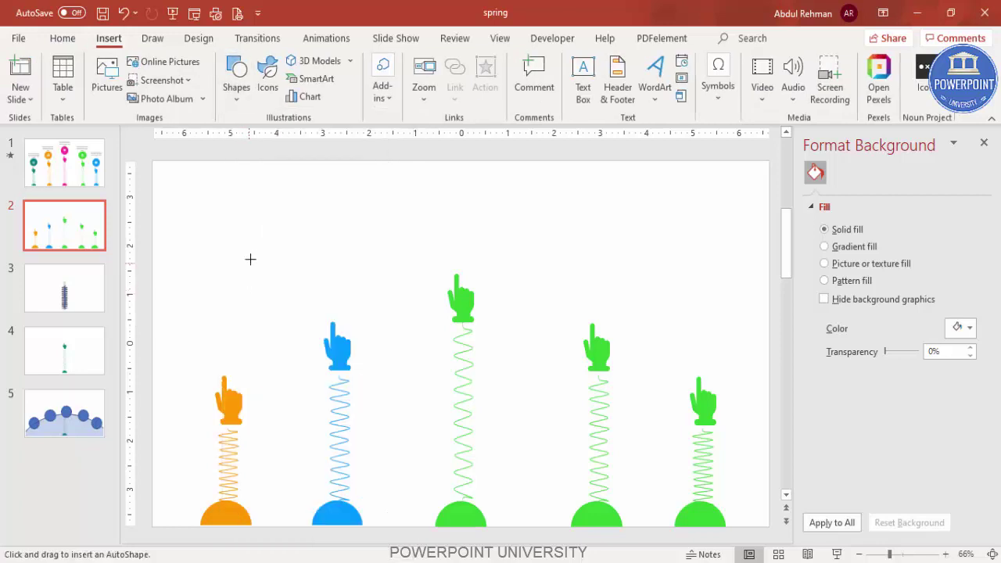
drag(410, 208, 466, 228)
click(385, 78)
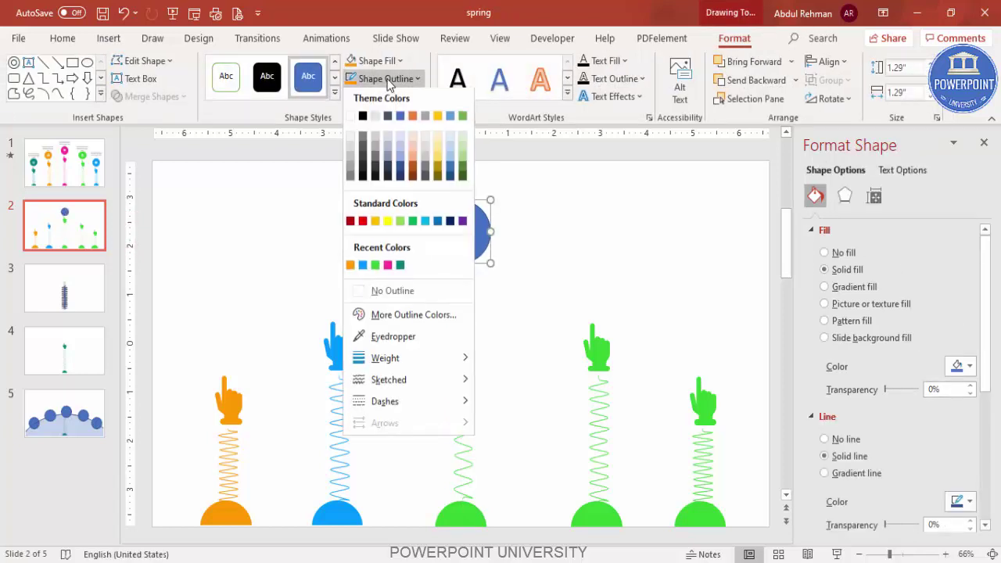
click(406, 292)
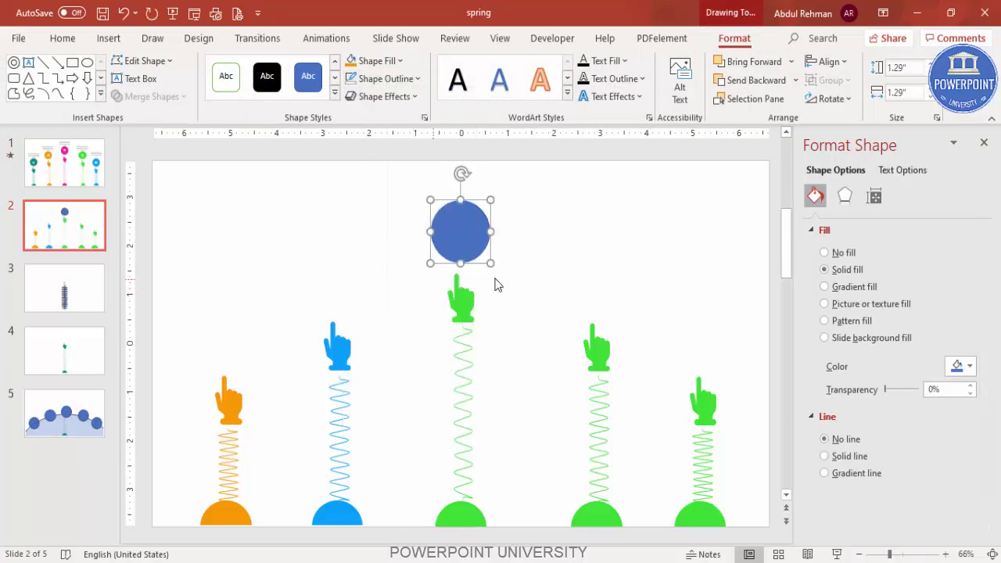
click(846, 196)
click(896, 230)
click(960, 250)
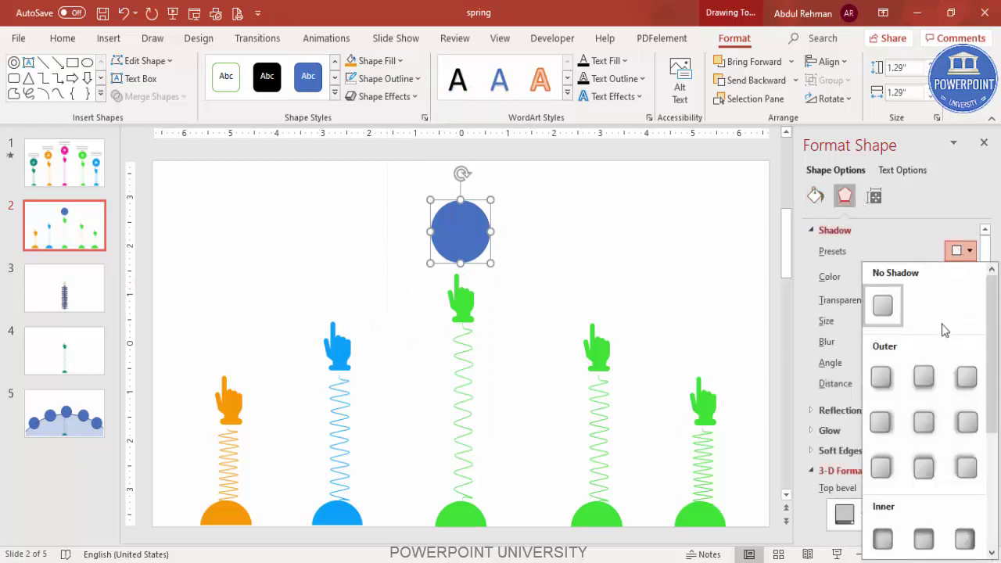
scroll(988, 414, down, 3)
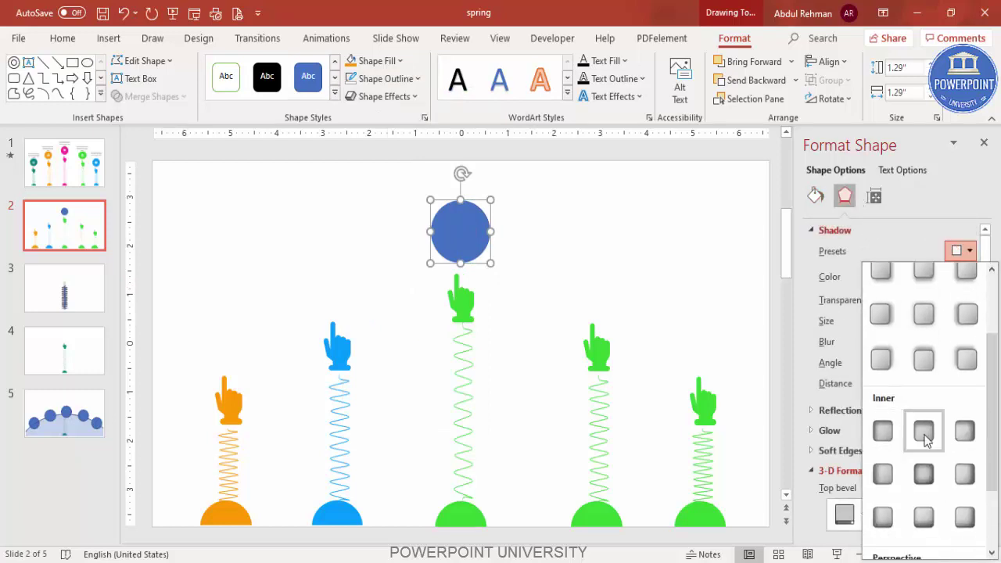
click(968, 527)
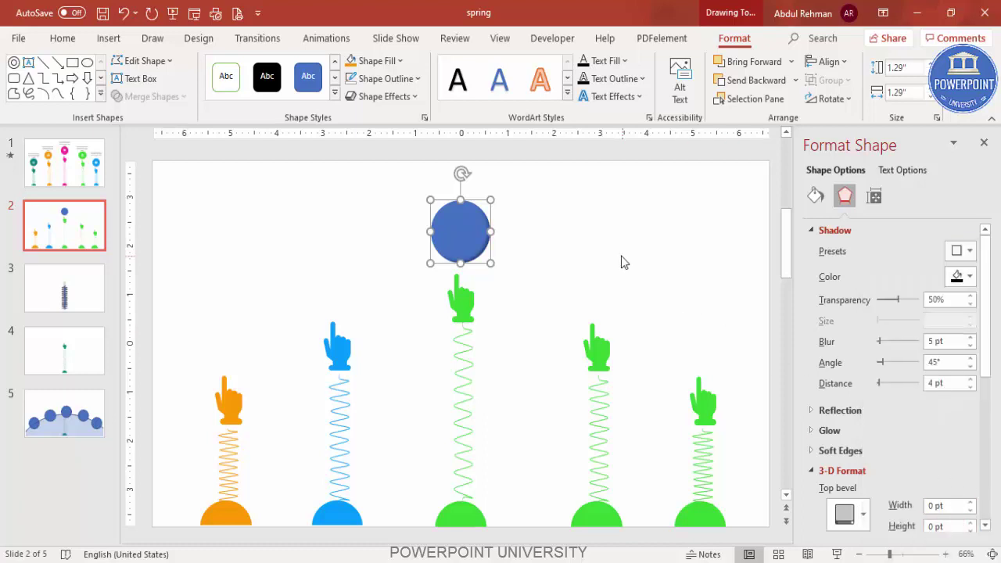
click(379, 61)
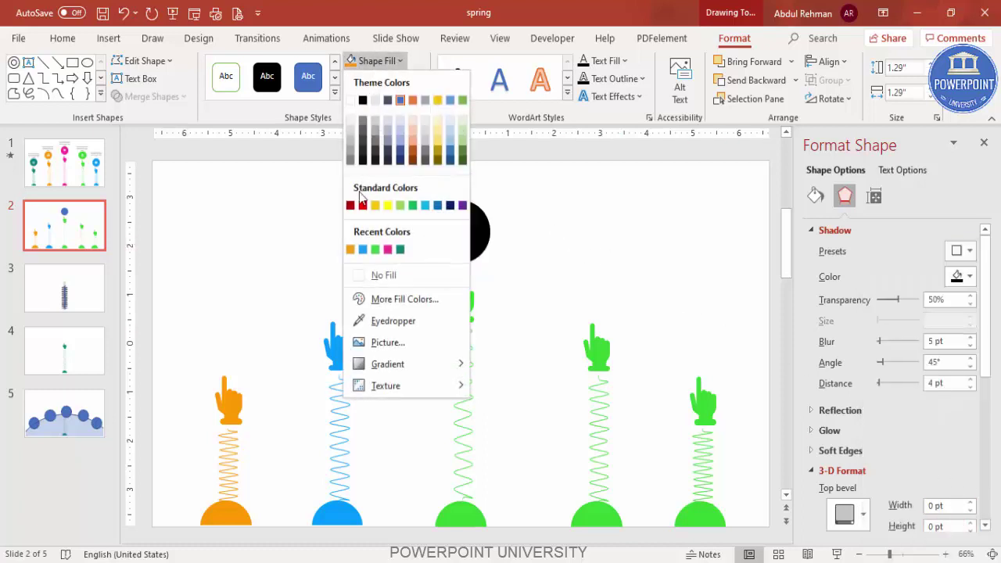
click(373, 252)
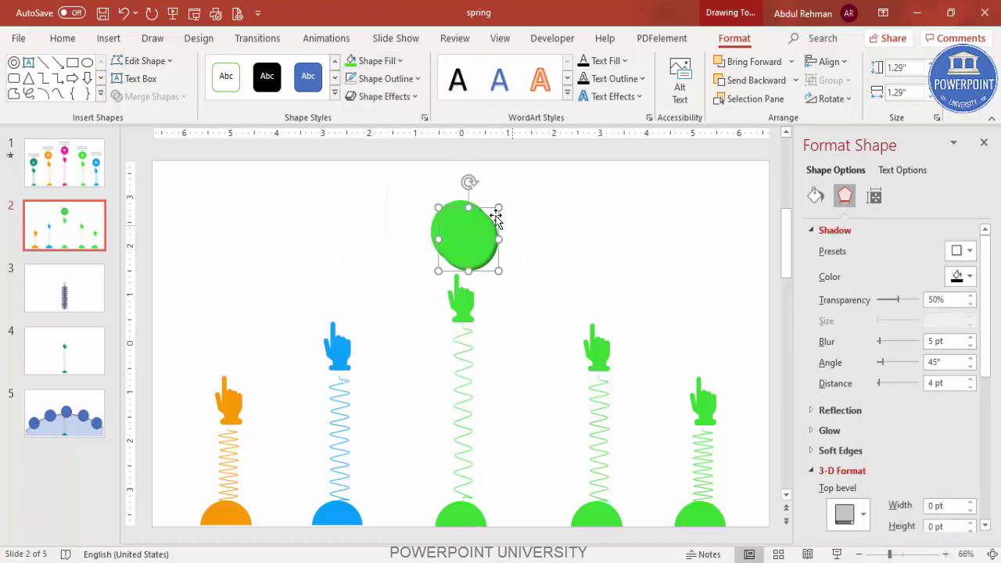
Copy the circle above each of the other four hands and align their heights
drag(461, 234, 347, 277)
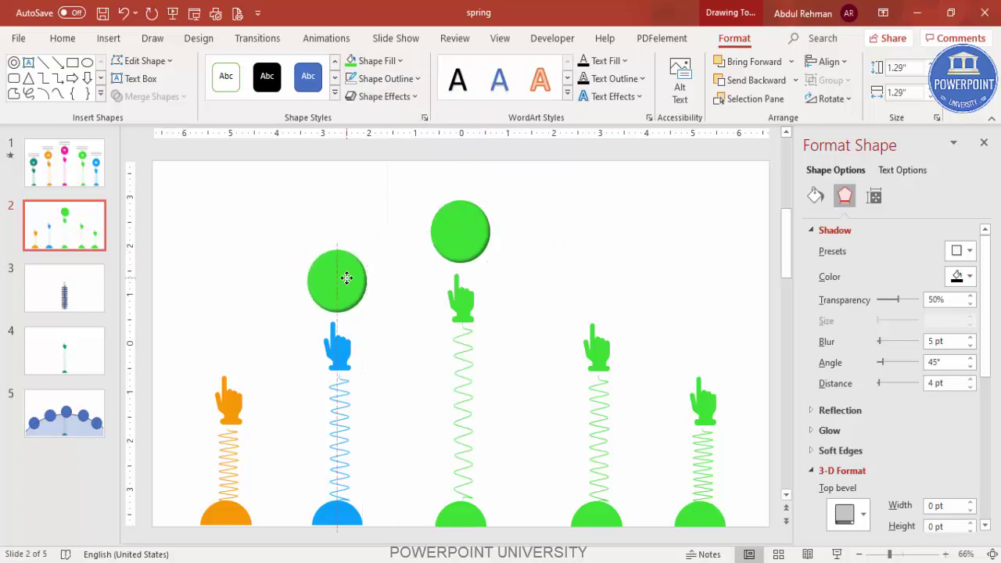
key(ctrl+d)
drag(230, 325, 248, 326)
shift+click(341, 279)
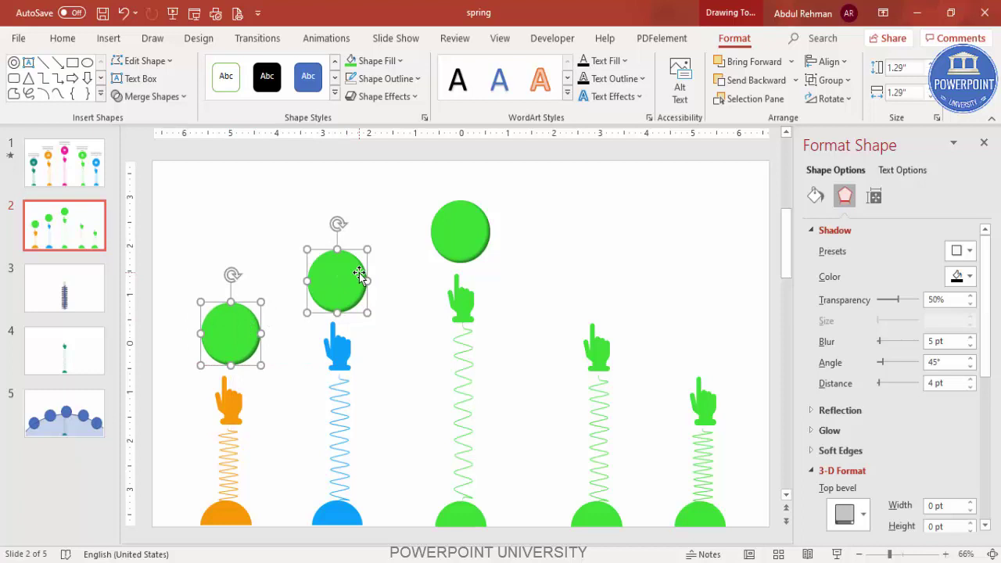
drag(361, 274, 716, 249)
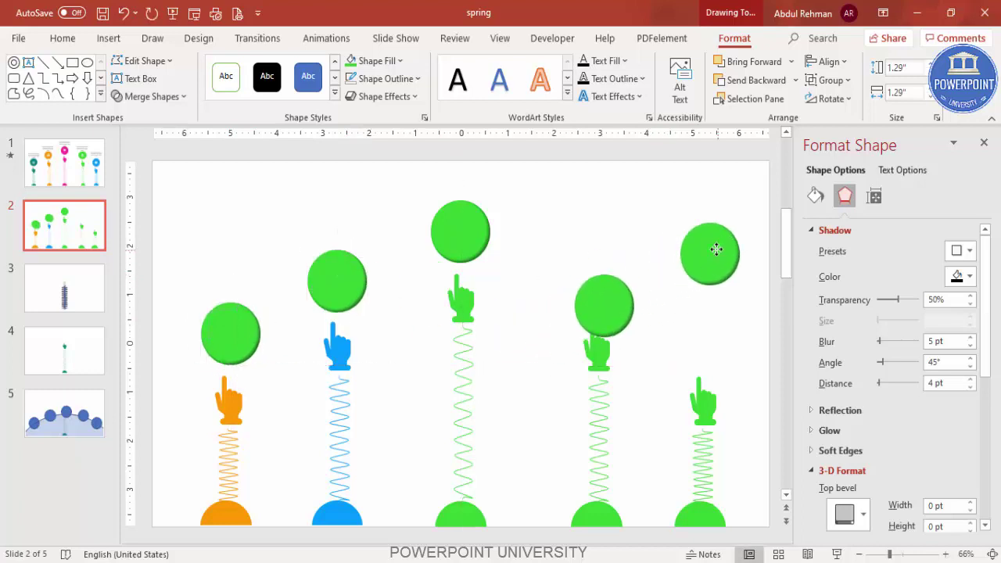
click(717, 293)
mouse_move(601, 292)
mouse_down()
mouse_move(605, 264)
mouse_move(601, 289)
mouse_up()
drag(714, 243, 720, 333)
Fill the circle above the second hand blue
click(335, 291)
click(399, 60)
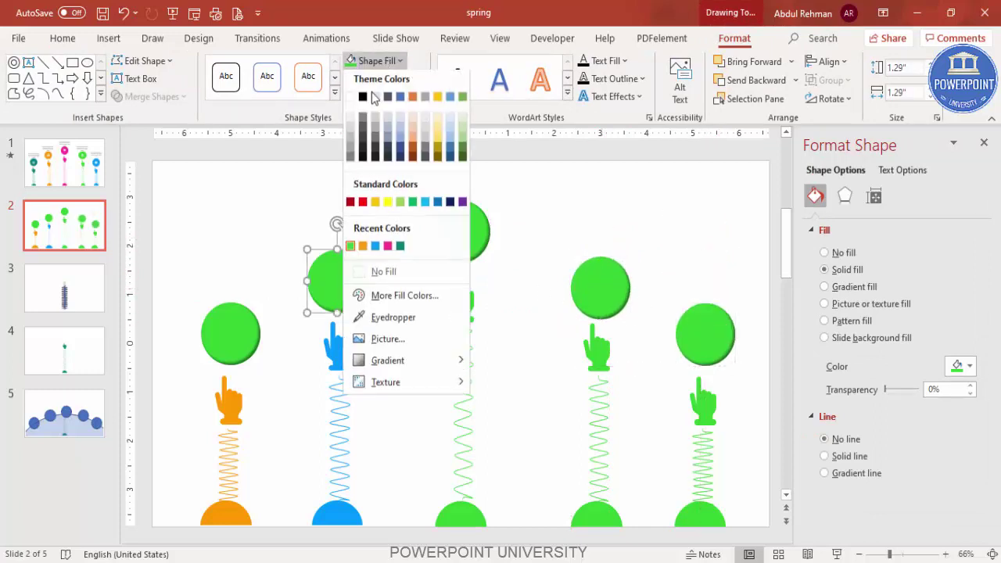
click(363, 248)
Fill the leftmost circle orange to match its spring
click(217, 333)
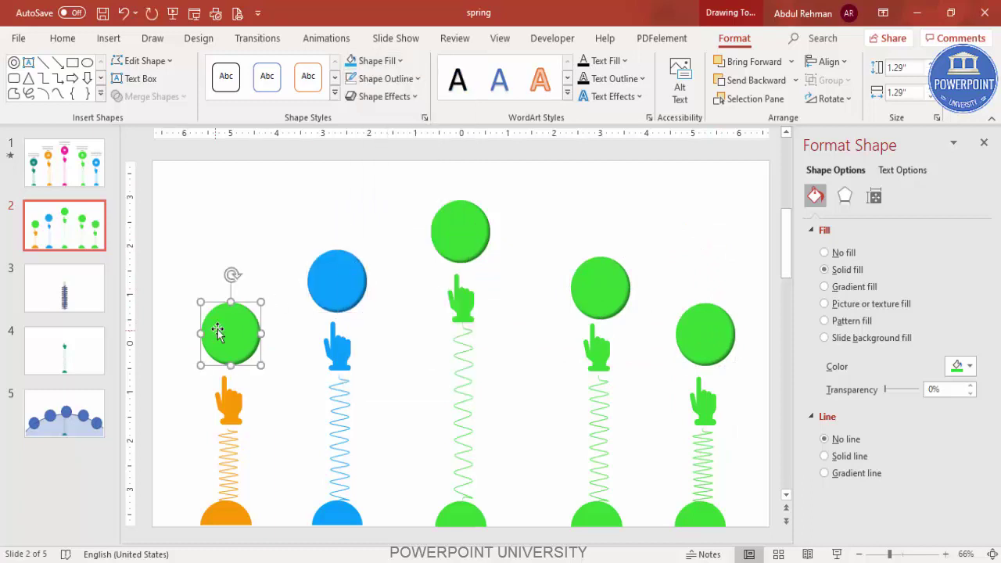
click(398, 61)
click(350, 249)
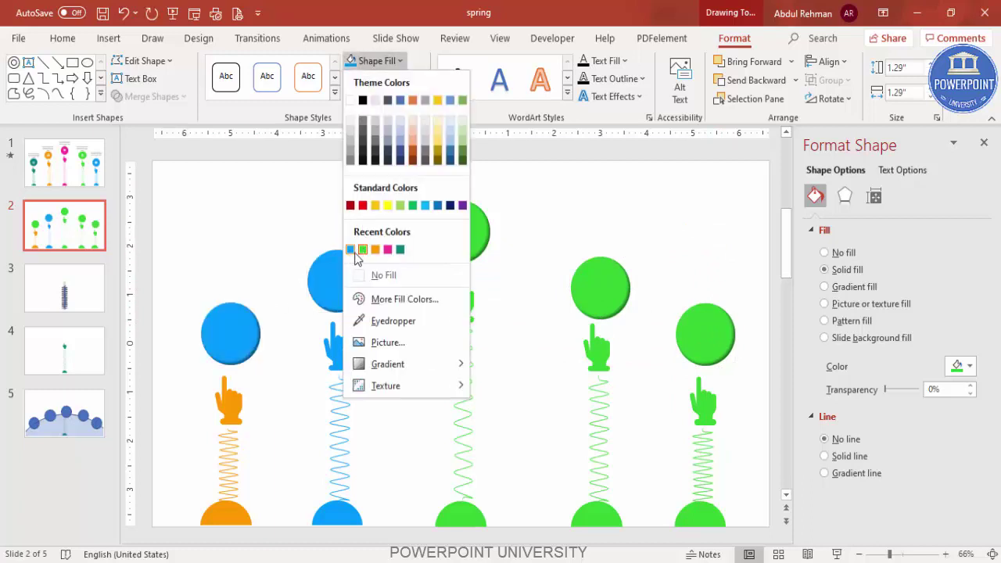
click(375, 250)
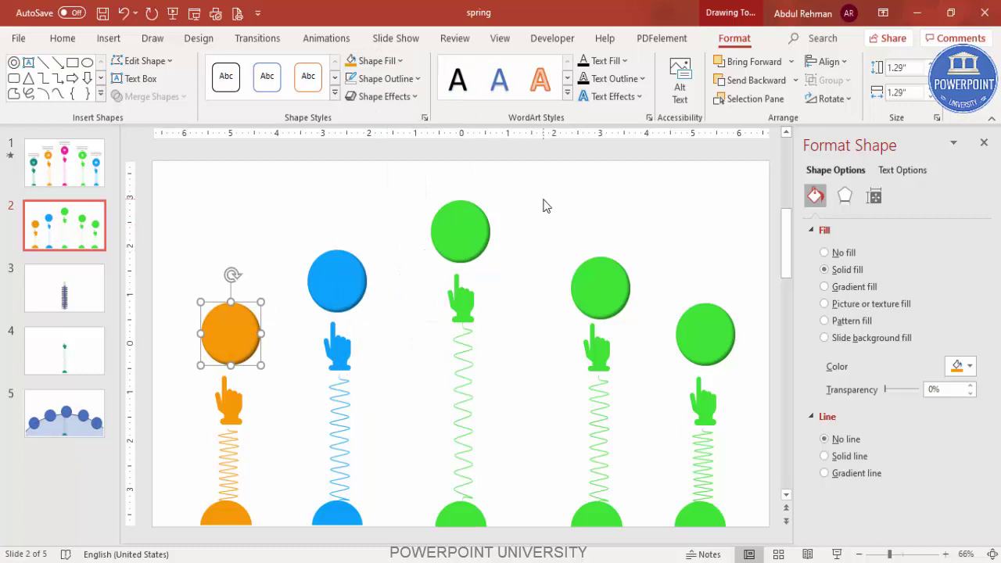
click(546, 206)
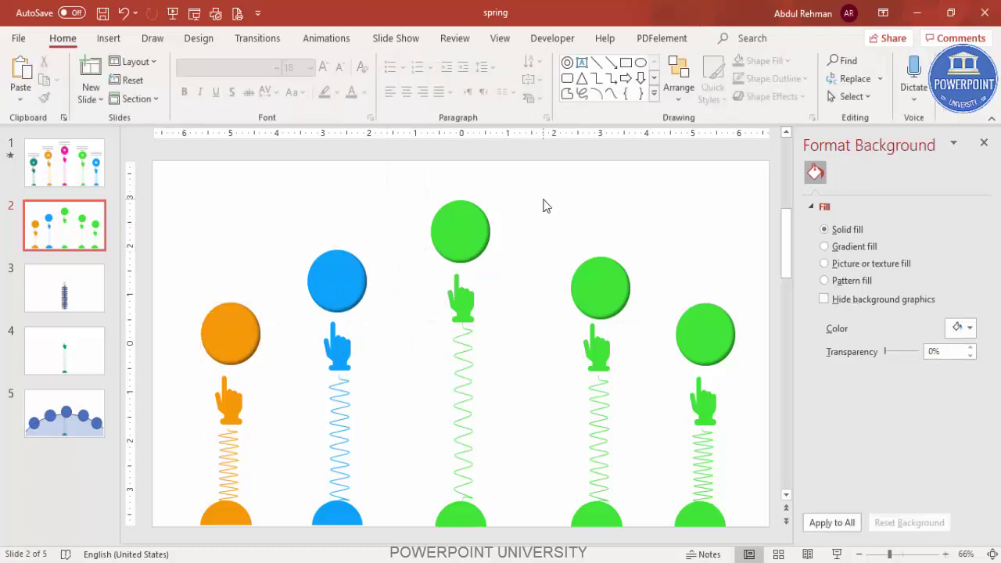
click(109, 38)
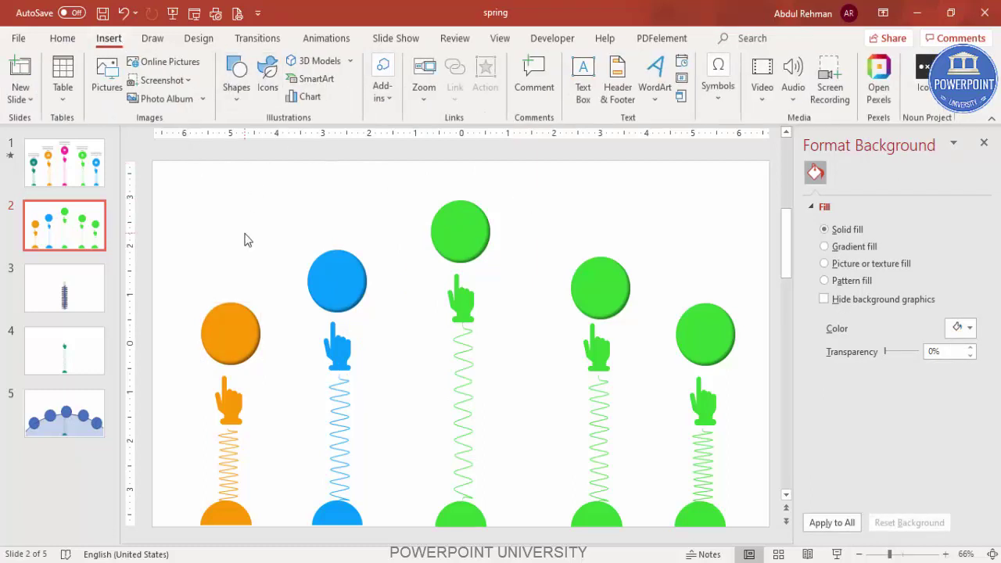
Add a centred, 32 pt, white '01' text label on the orange circle
click(581, 77)
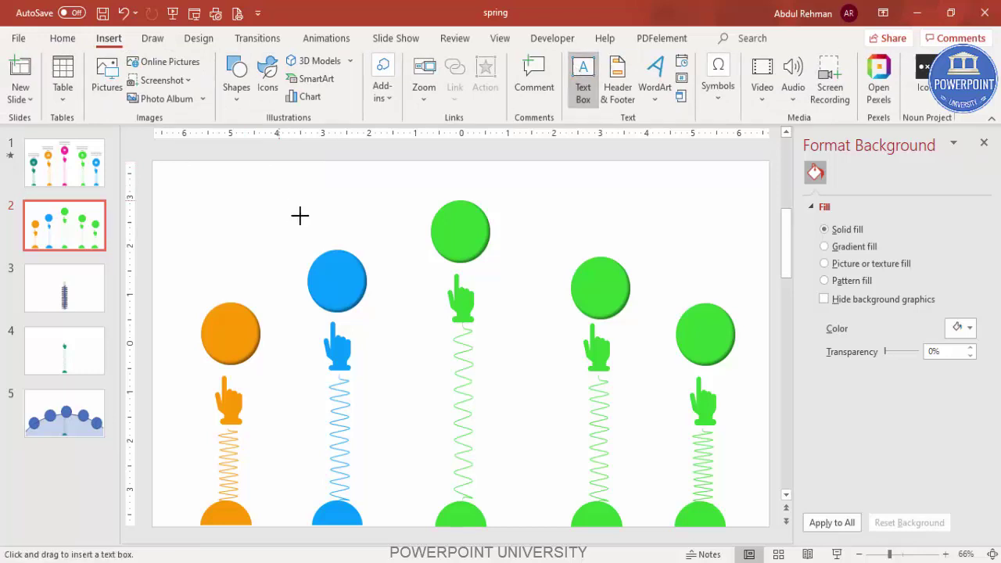
drag(279, 204, 340, 227)
text(01)
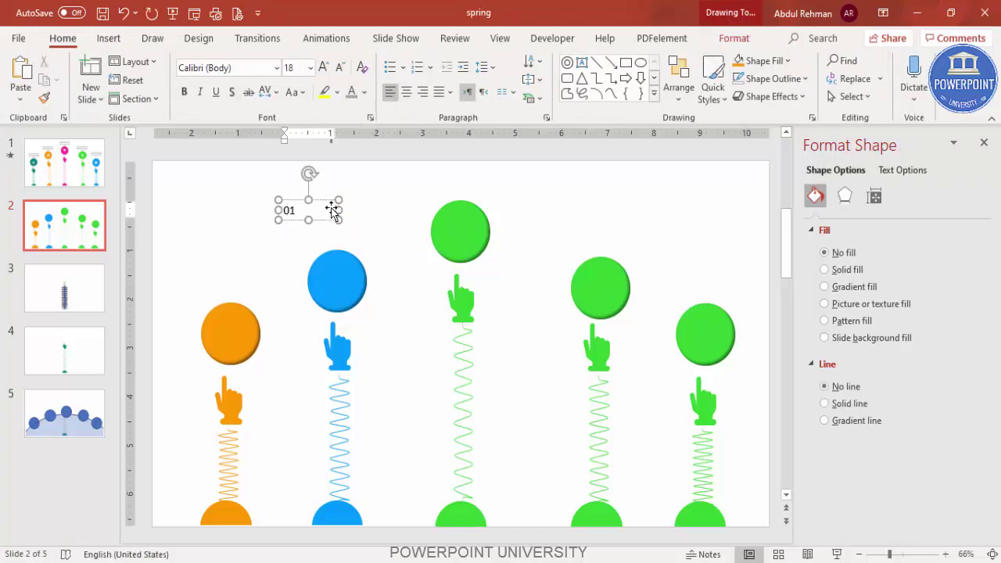
click(328, 202)
click(405, 92)
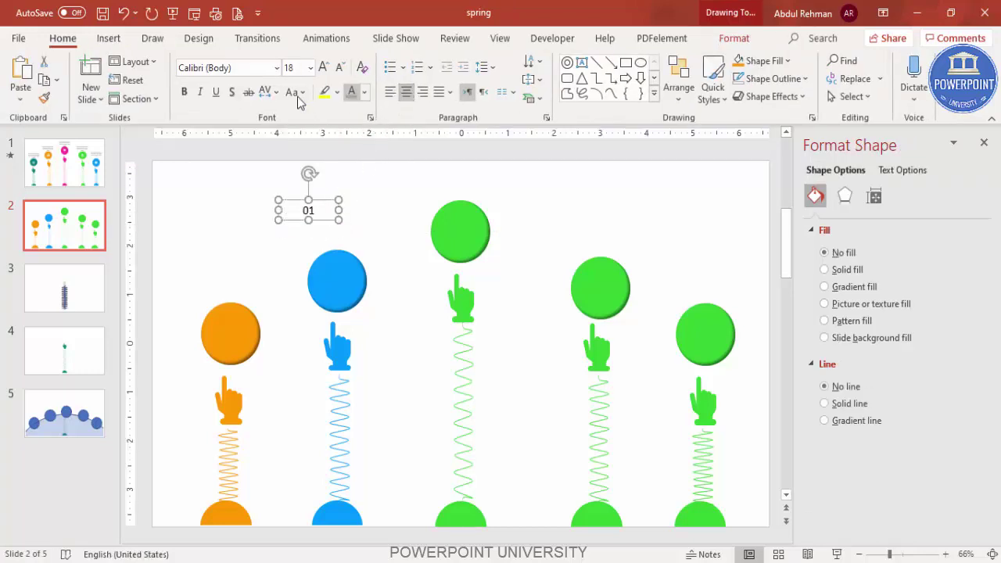
click(323, 67)
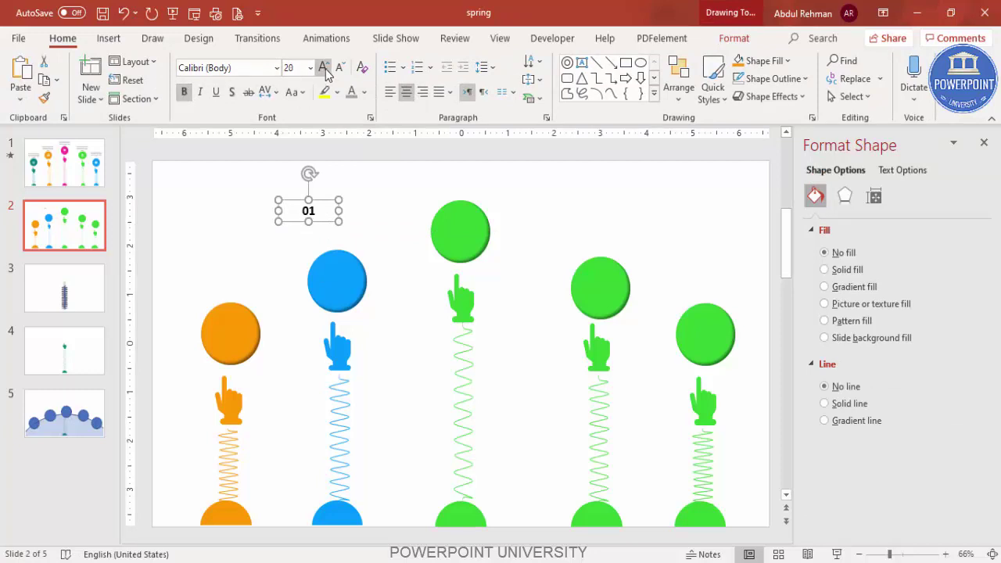
click(322, 67)
click(323, 67)
click(323, 67)
click(364, 92)
click(357, 131)
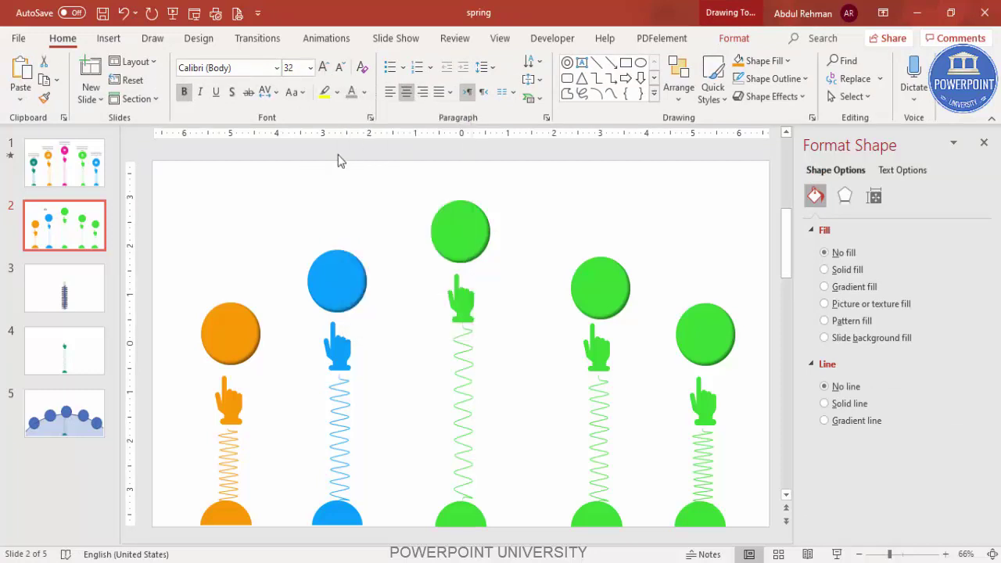
drag(323, 203, 358, 264)
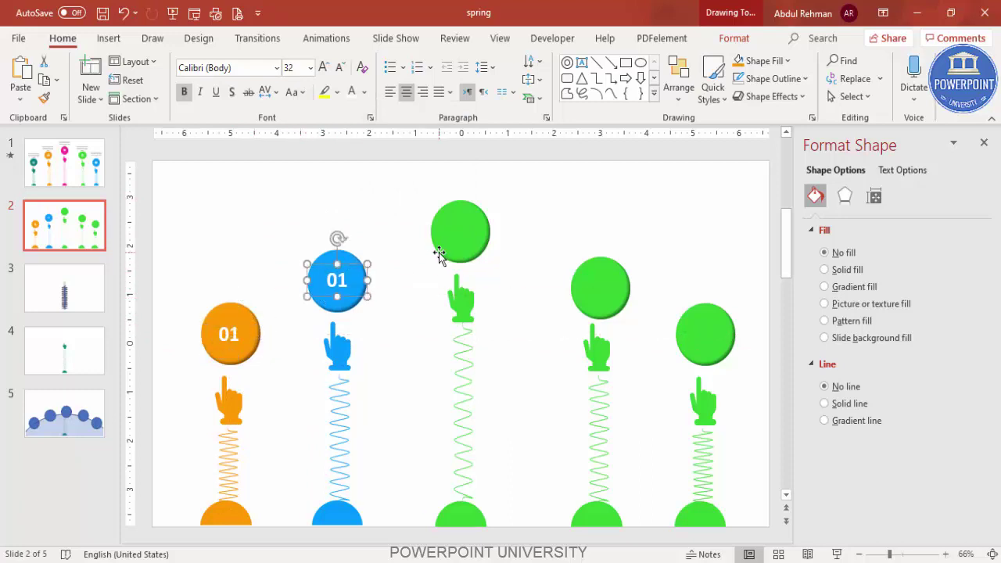
Copy the label onto the other four circles and renumber them 02 to 05
drag(438, 254, 477, 213)
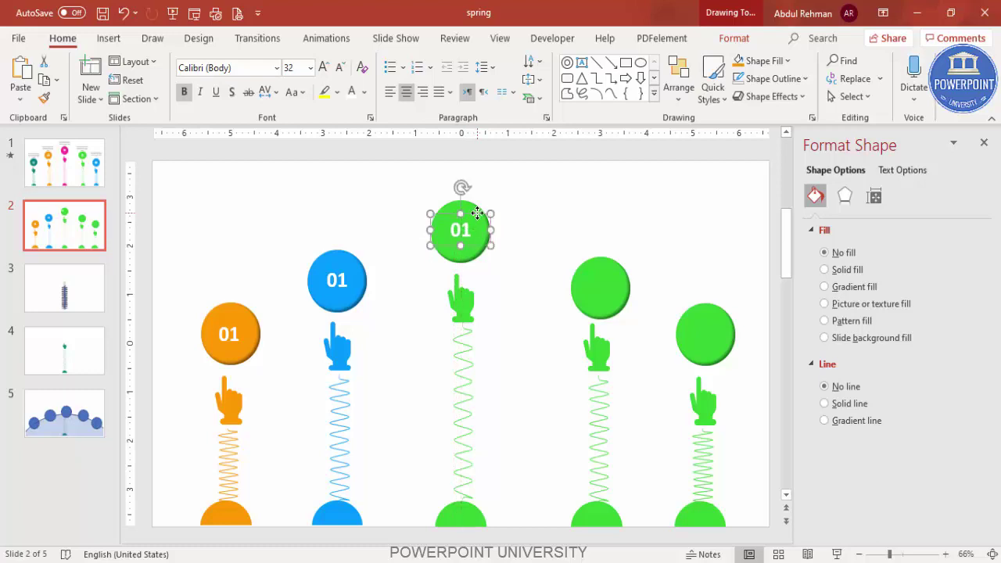
key(ctrl+z)
drag(596, 181, 603, 270)
key(ctrl+d)
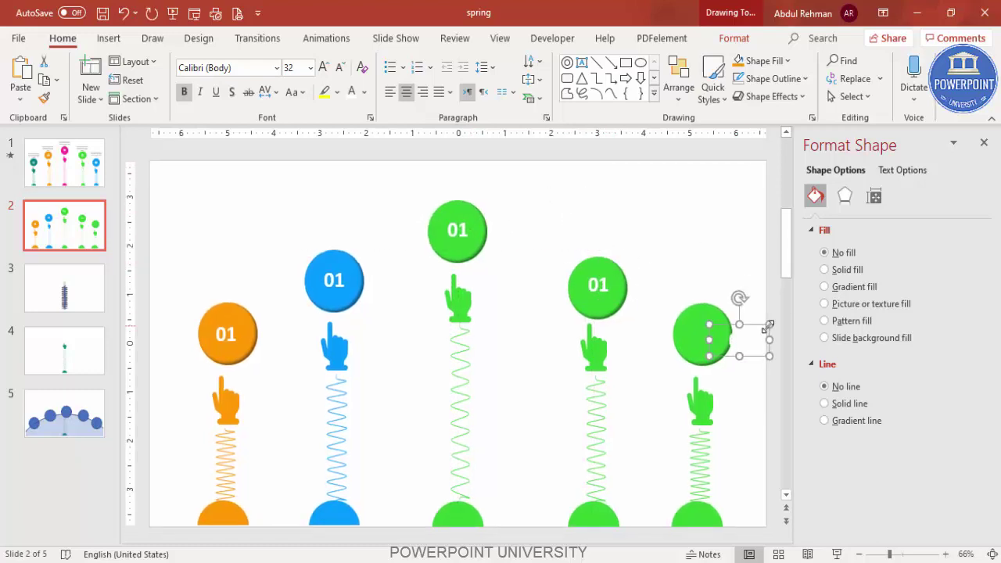
drag(754, 323, 720, 321)
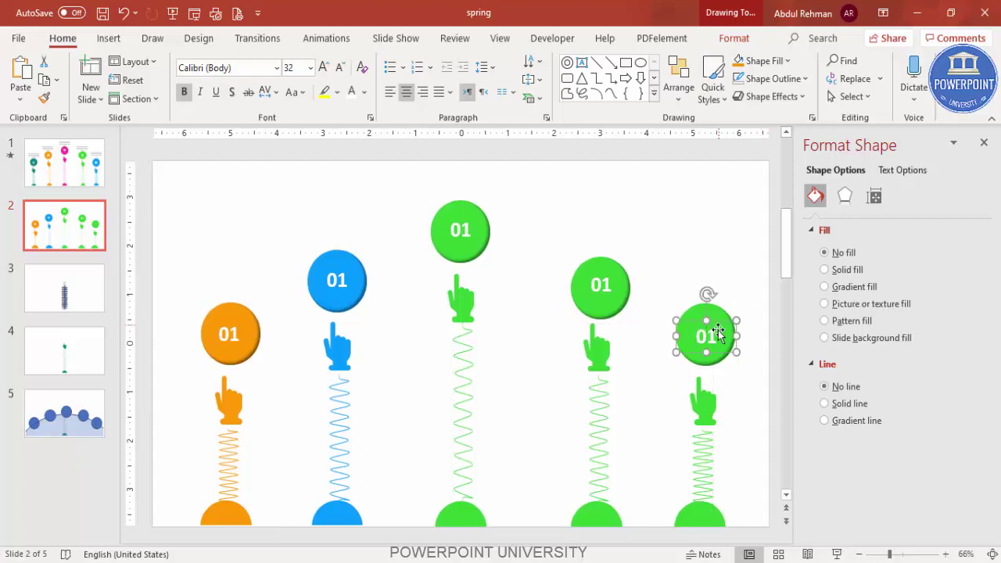
click(715, 337)
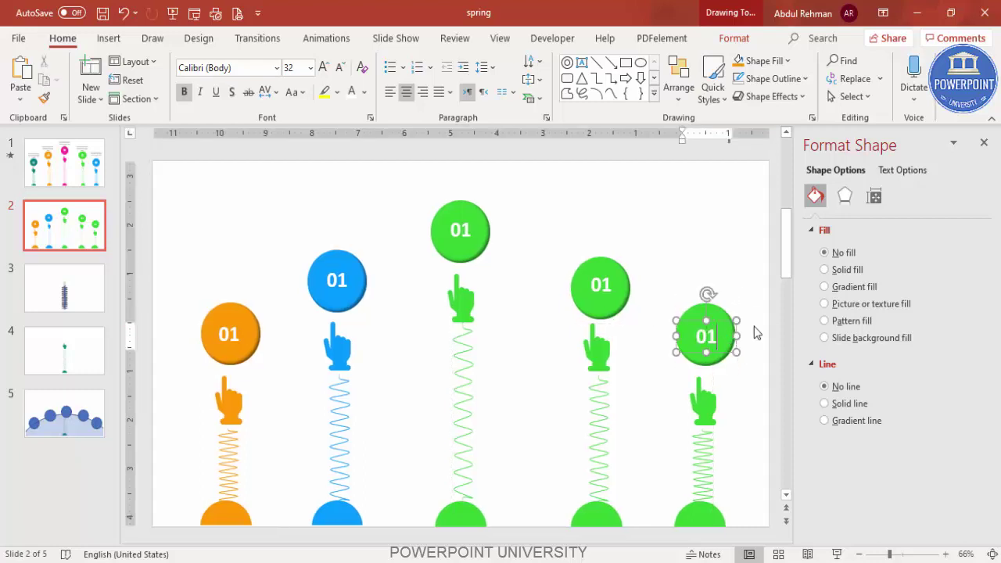
click(614, 286)
key(BackSpace)
text(4)
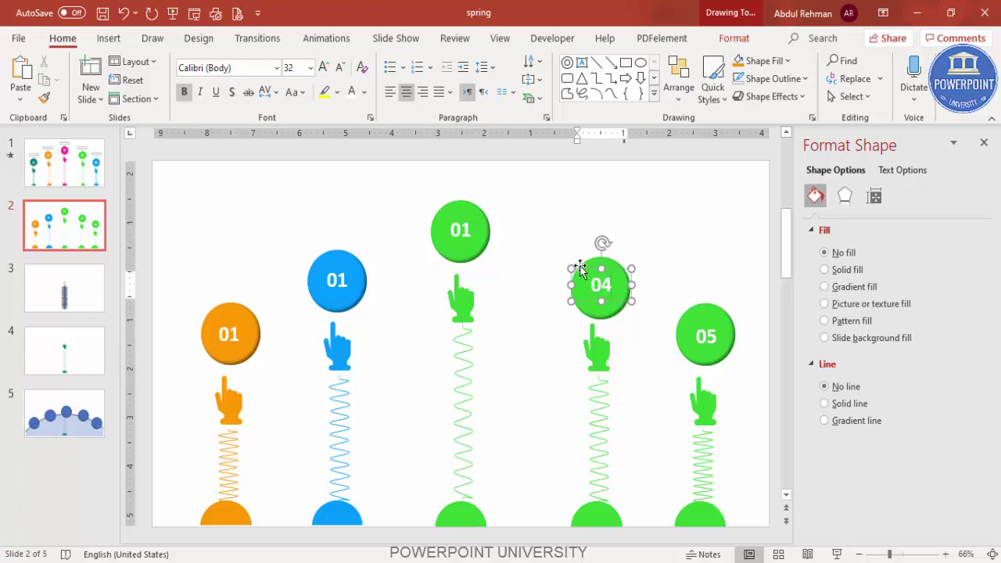
click(465, 229)
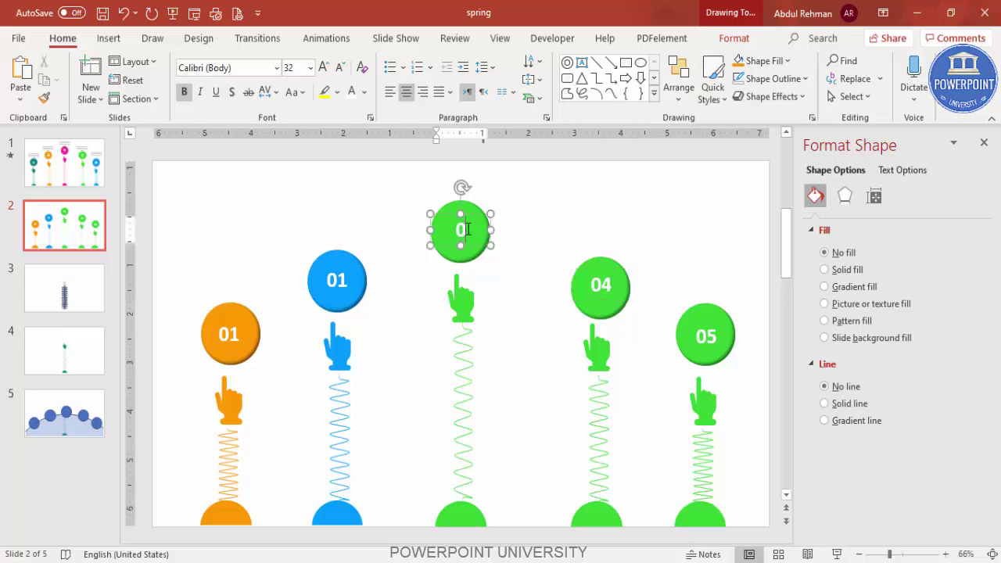
click(341, 280)
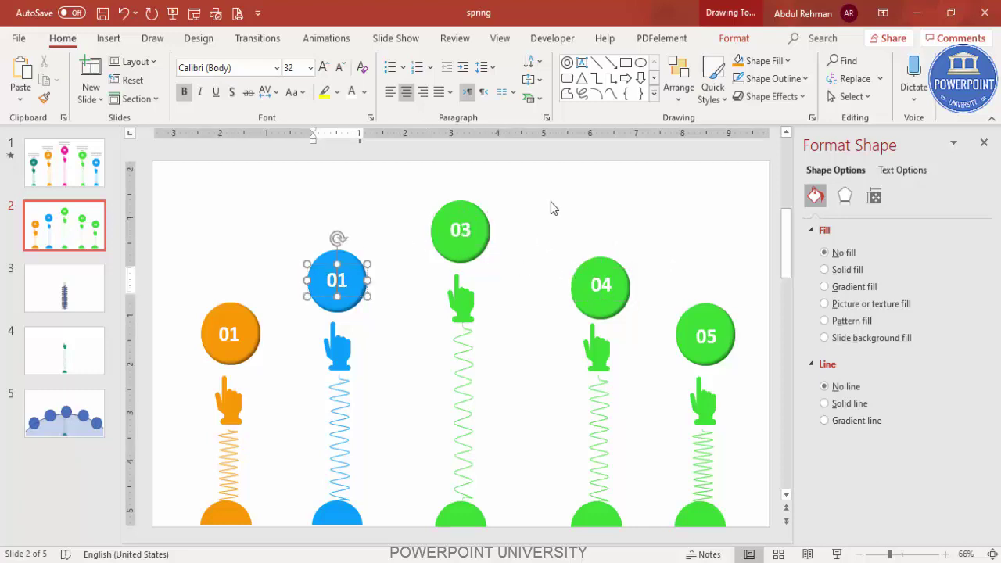
key(BackSpace)
text(2)
click(283, 227)
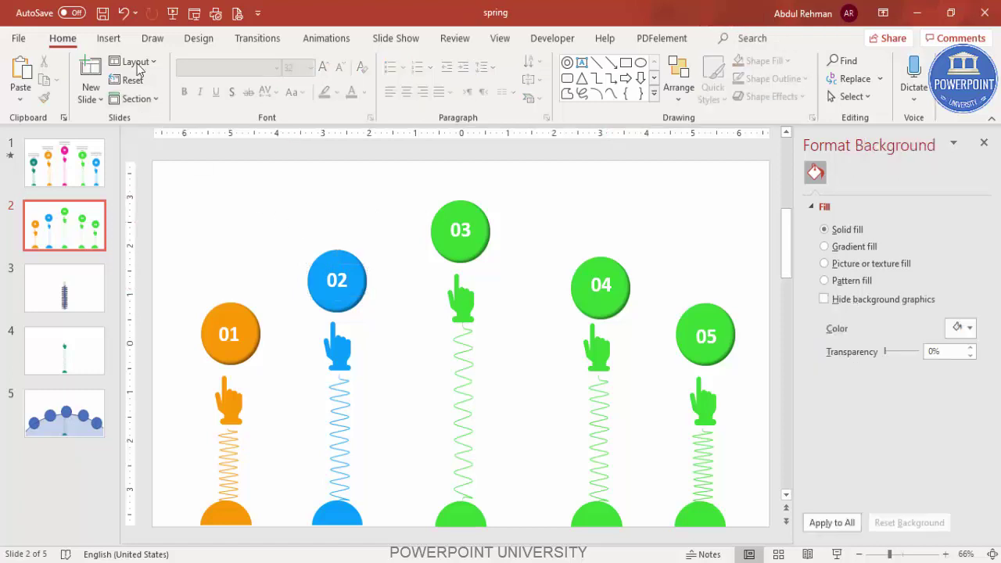
Add a grey, centred, 16 pt 'Add detail text here' text box
click(114, 40)
click(582, 78)
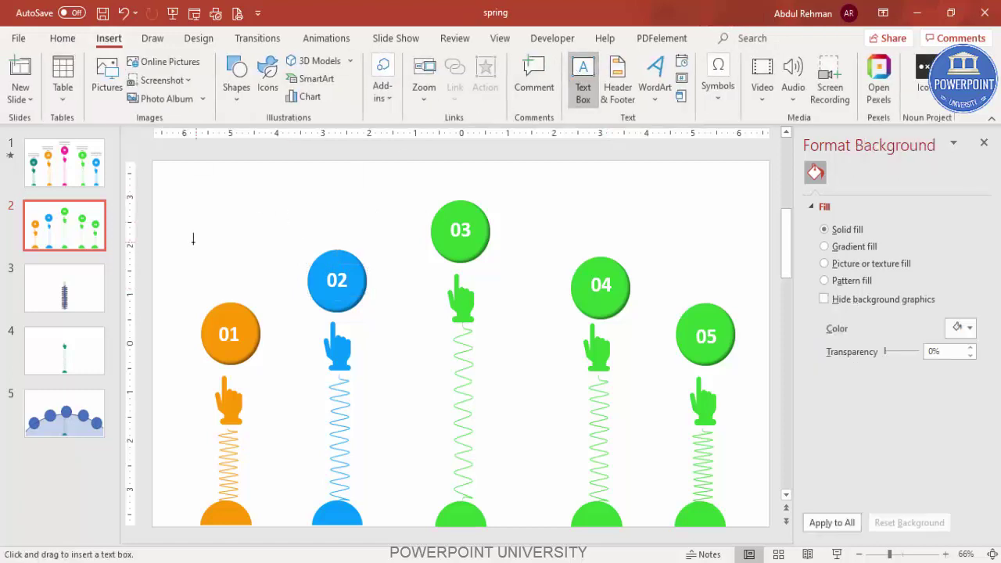
drag(185, 245, 269, 286)
text(Add)
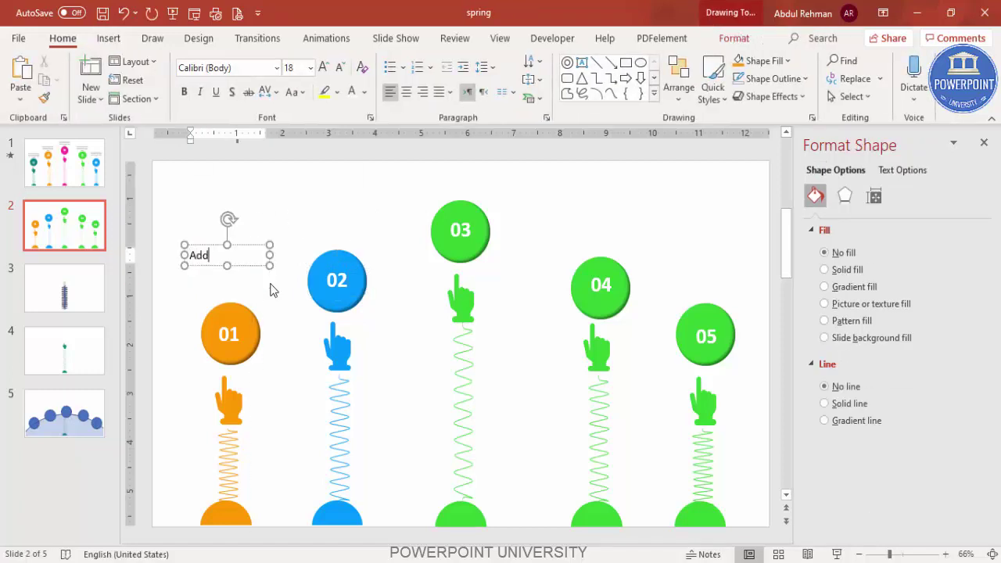
text( detail text here)
click(255, 249)
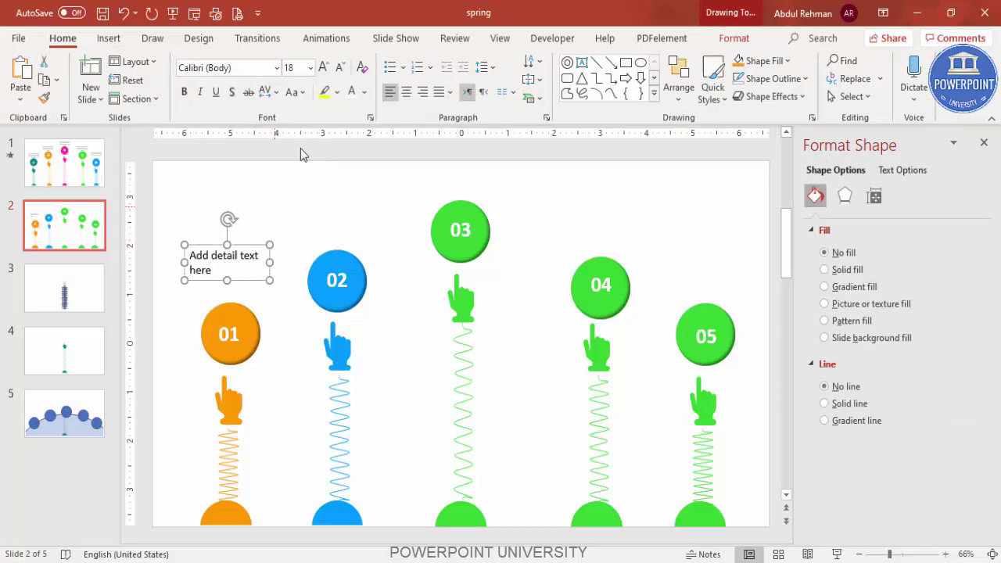
click(364, 92)
click(351, 194)
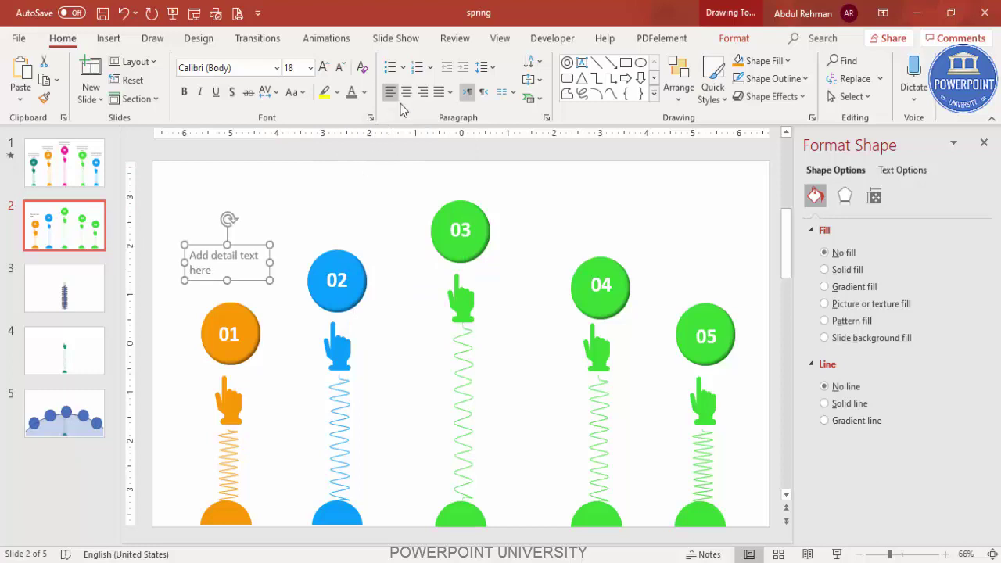
click(406, 92)
click(339, 67)
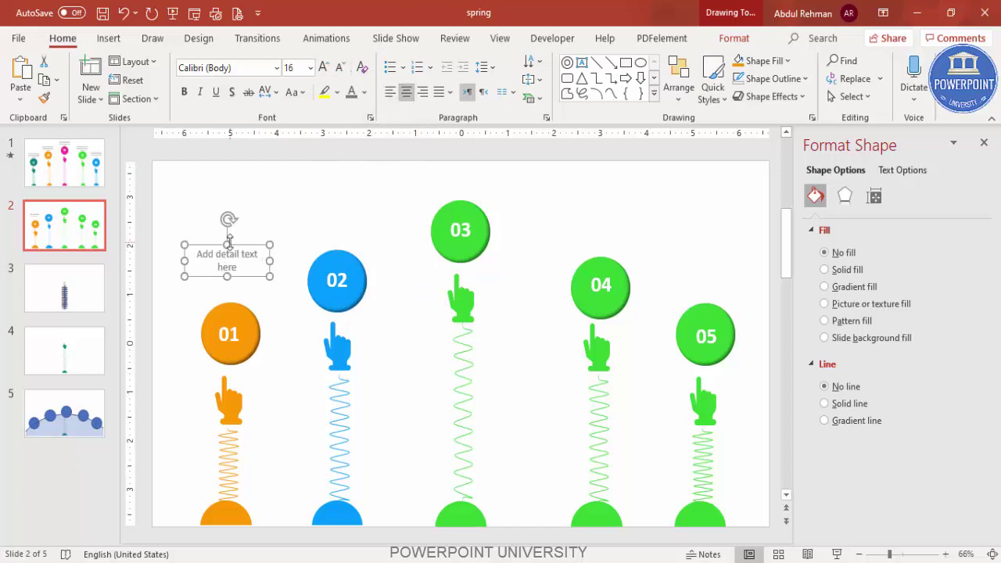
Place the caption above circle 01 and copies above the other circles
drag(247, 247, 625, 257)
drag(610, 222, 722, 266)
click(717, 213)
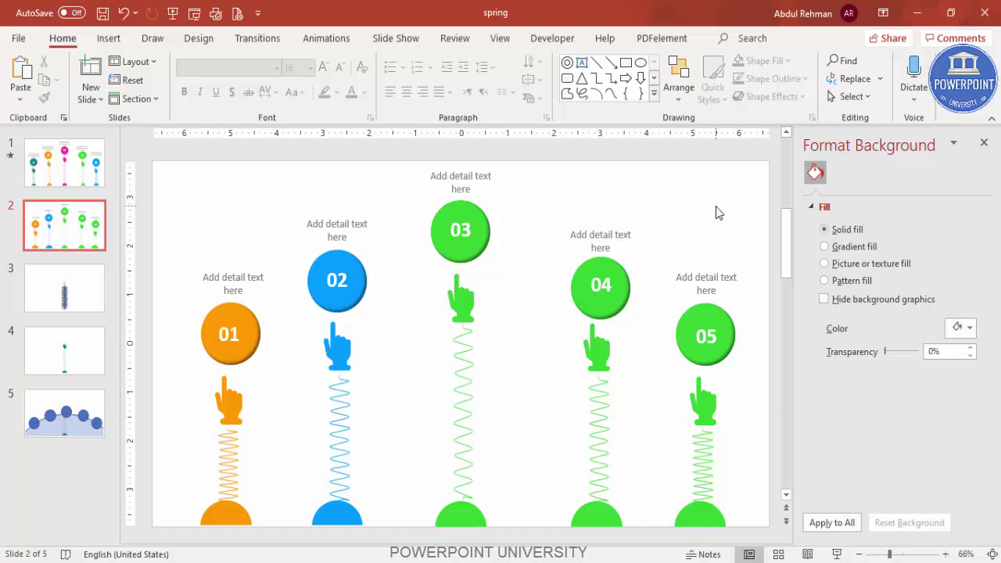
Group the orange hand, spring and base into one object
click(468, 337)
click(344, 345)
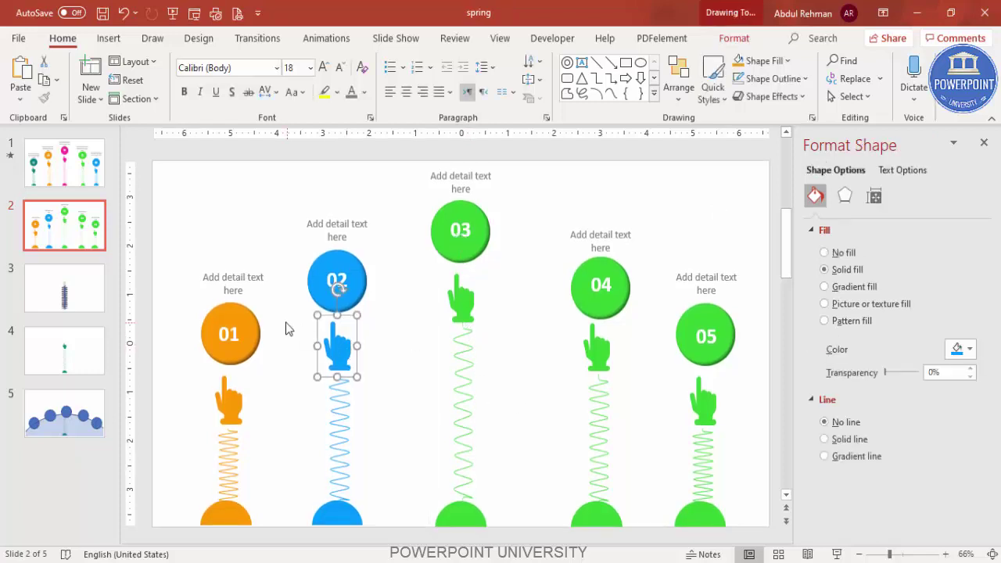
click(286, 329)
drag(282, 305, 370, 370)
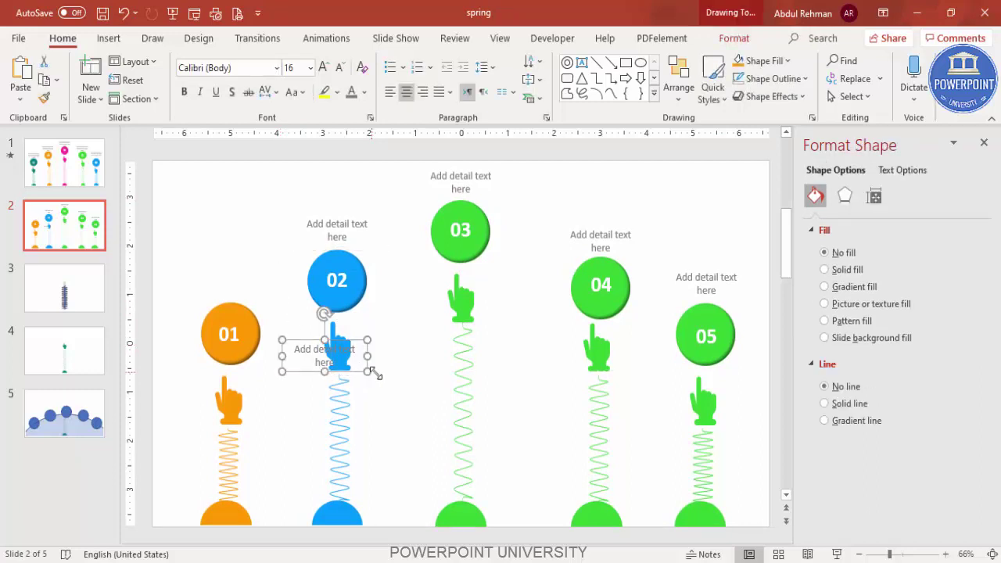
key(ctrl+z)
drag(395, 518, 283, 299)
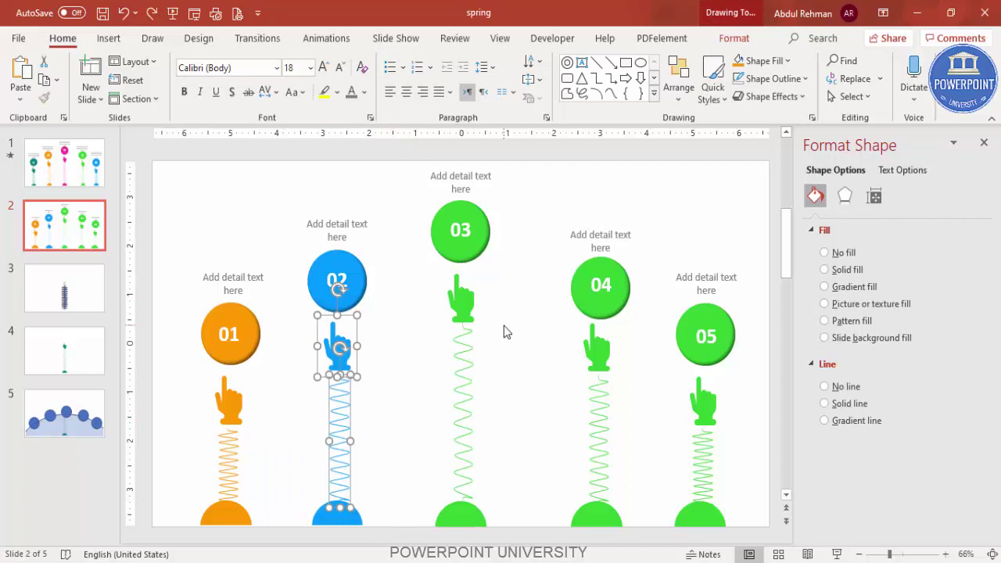
click(261, 469)
drag(268, 506, 175, 364)
click(273, 530)
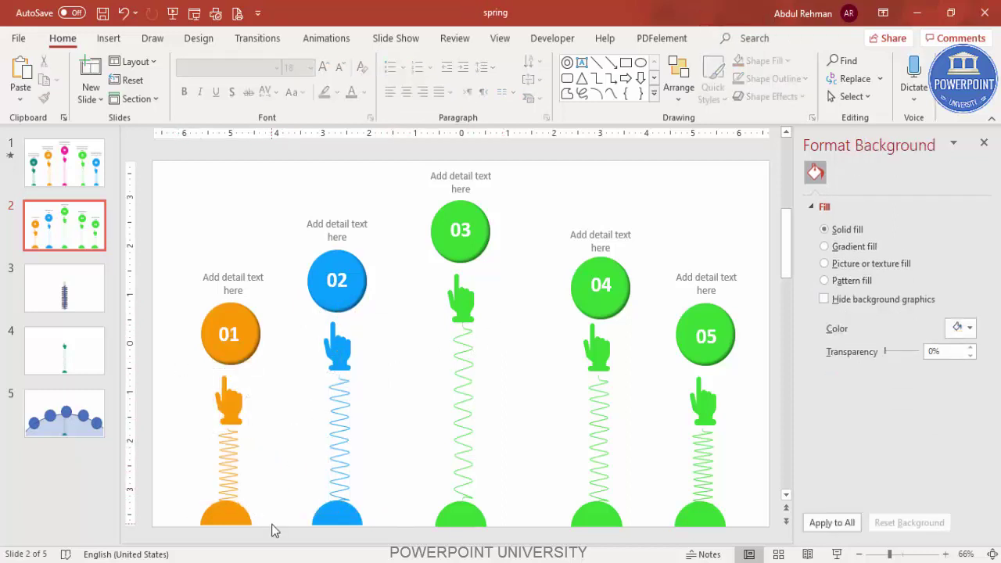
drag(273, 530, 176, 360)
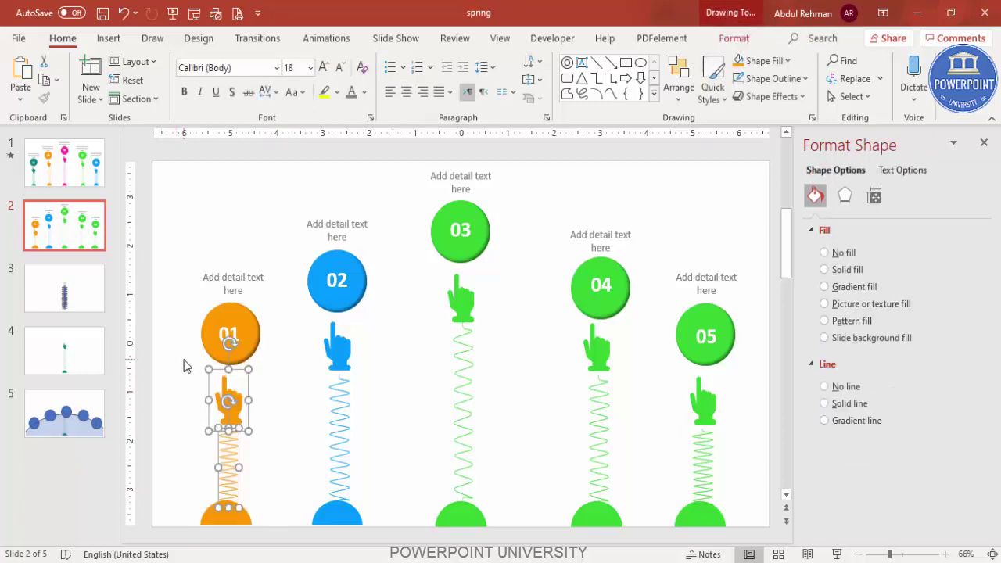
key(ctrl+g)
Group the 04 and 05 hands with their springs and bases, and close the Format pane
click(596, 453)
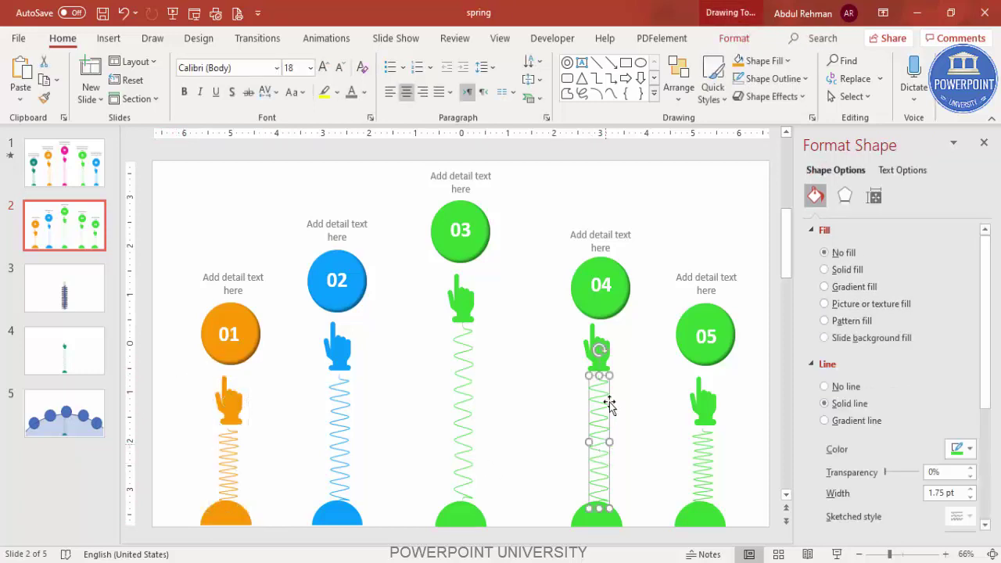
click(593, 336)
key(ctrl+g)
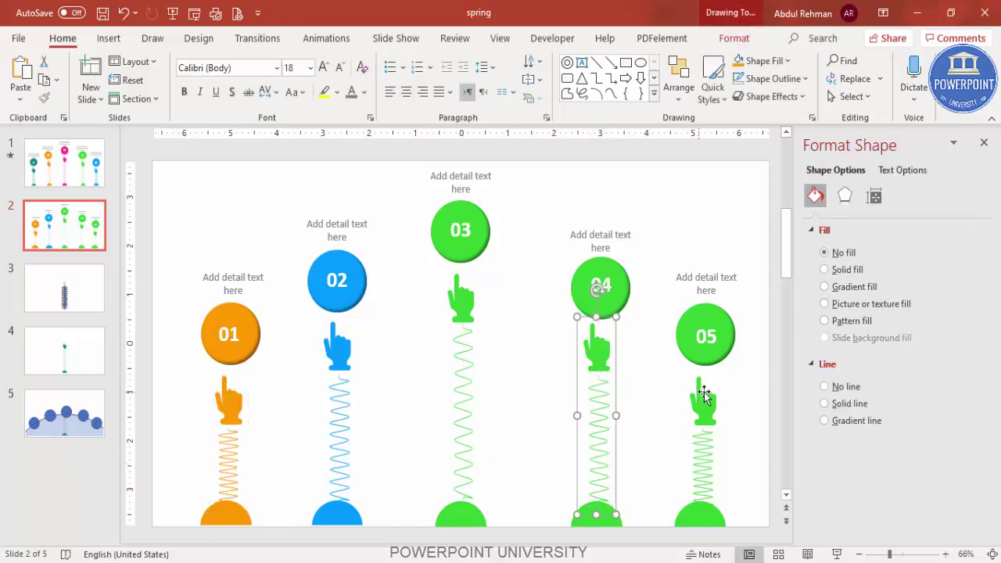
click(703, 394)
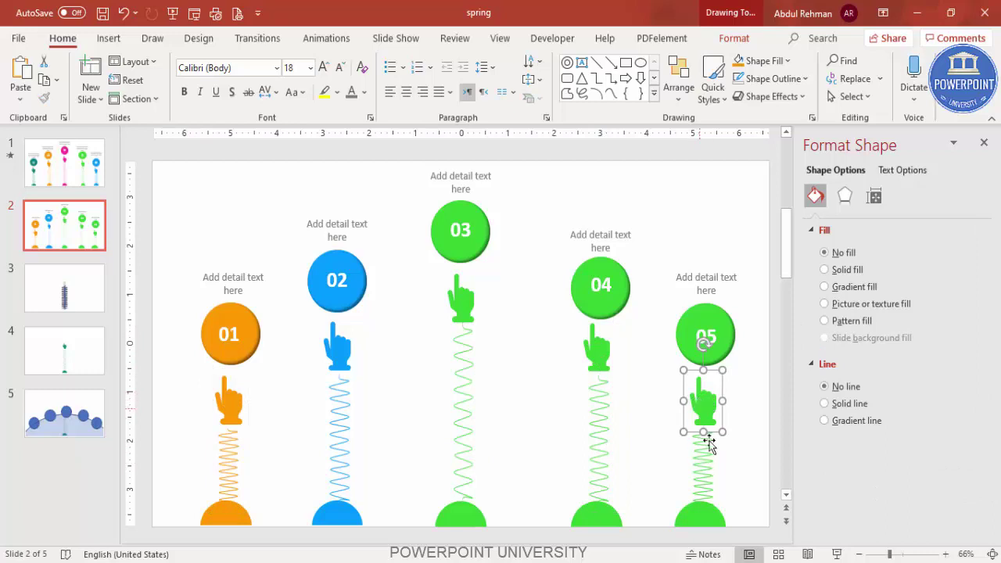
shift+click(704, 463)
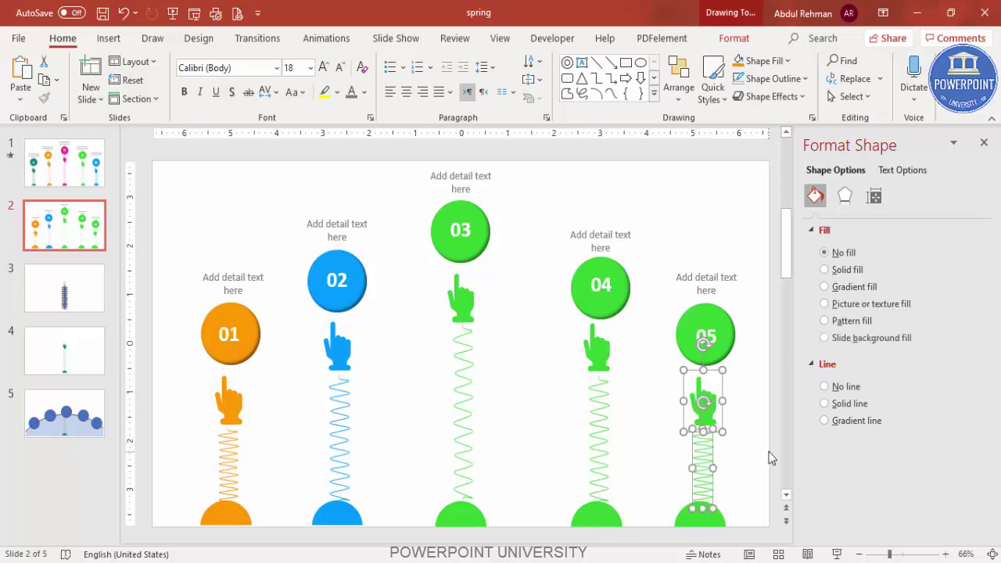
key(ctrl+g)
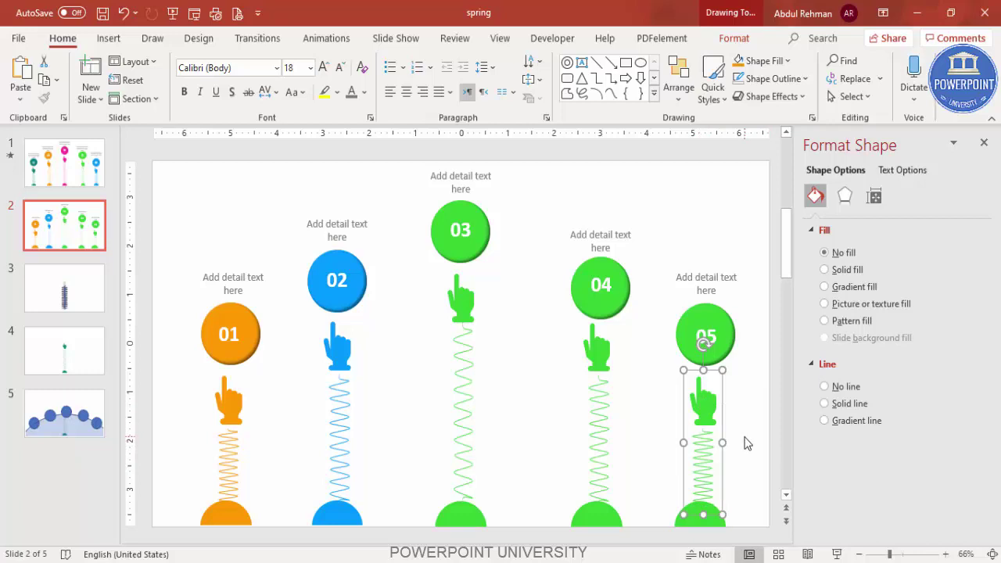
click(744, 443)
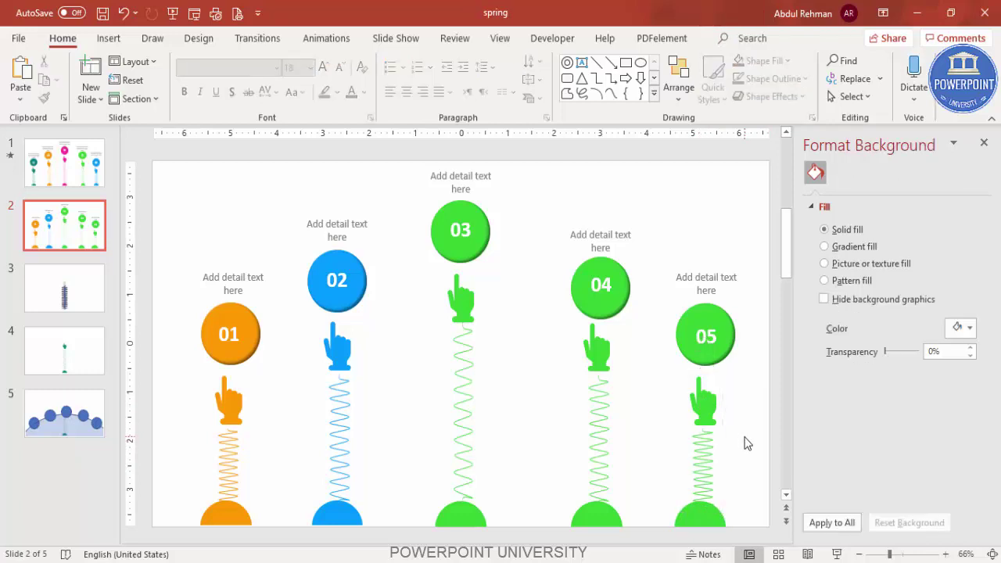
click(984, 143)
click(334, 39)
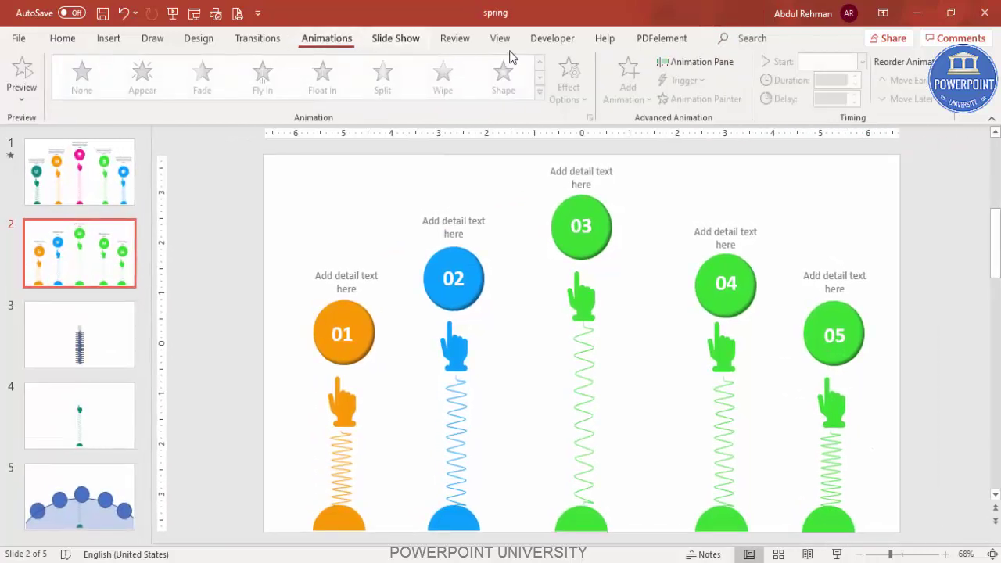
Add a trial Teeter emphasis effect to the green 03 hand-spring group
click(722, 67)
click(438, 301)
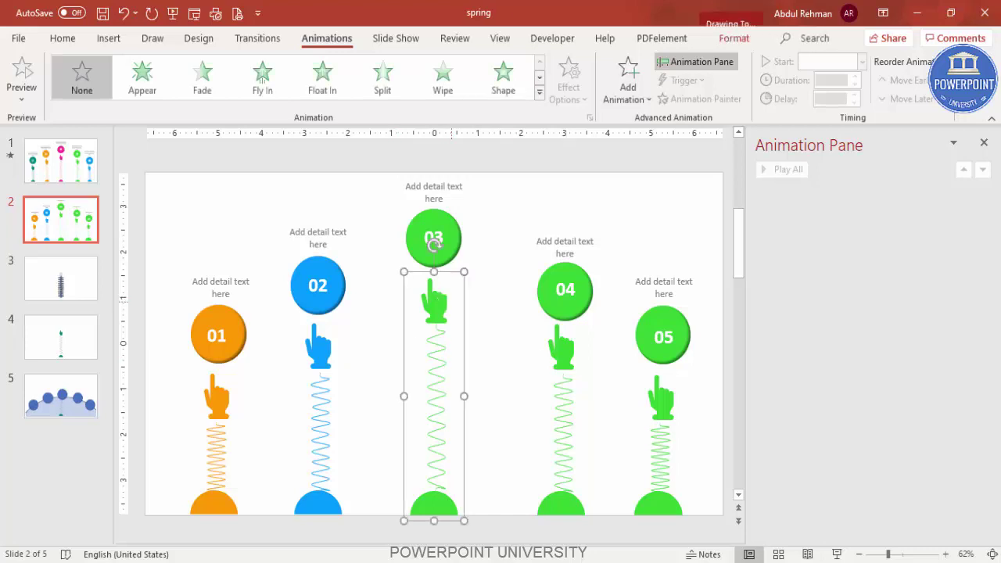
click(628, 94)
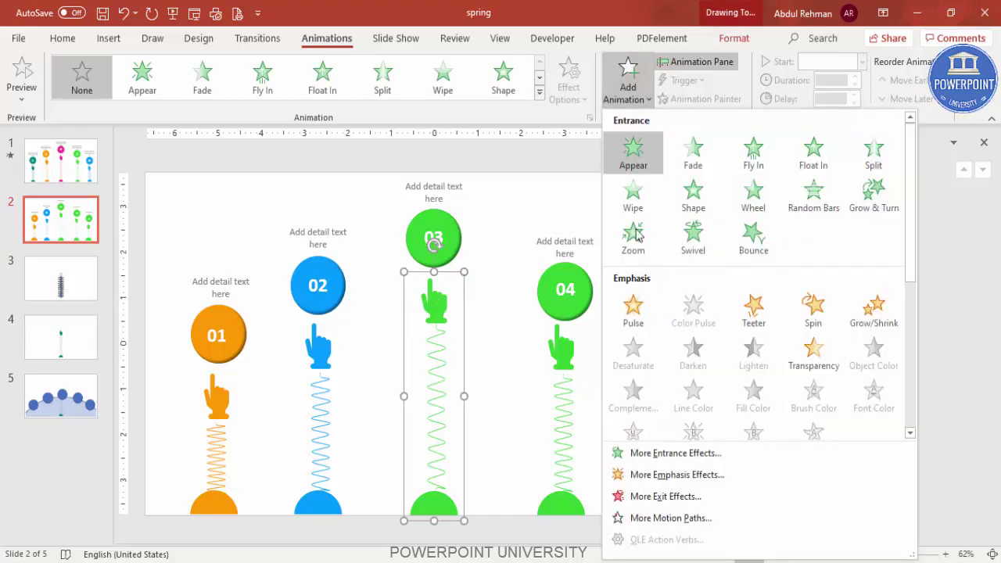
click(682, 475)
click(529, 352)
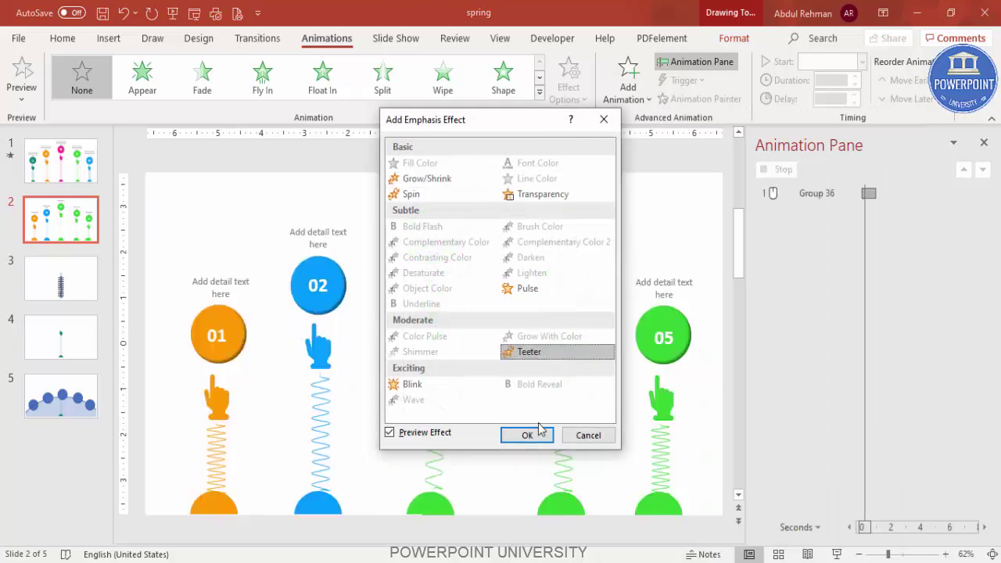
click(527, 435)
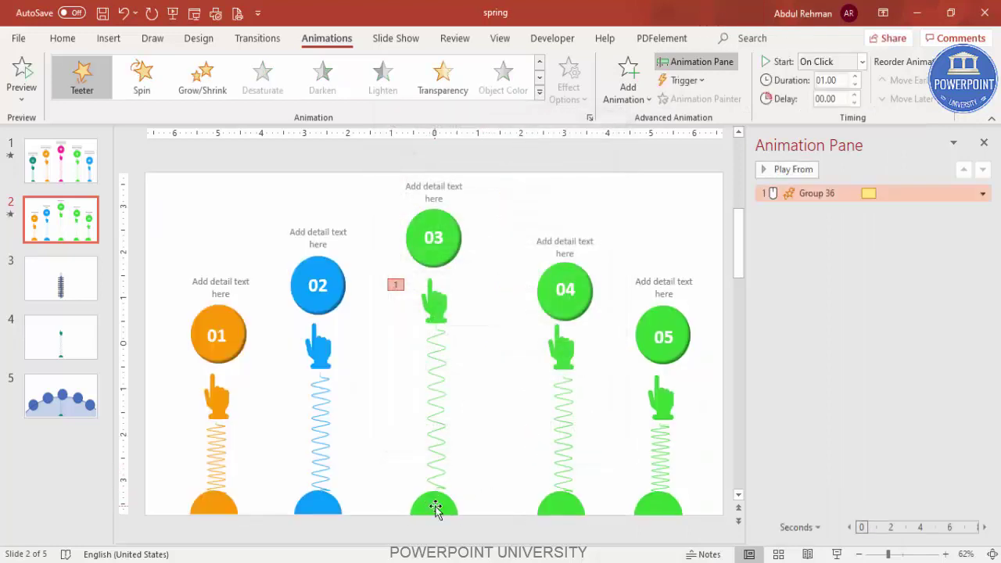
Ungroup the 03 group, then regroup its hand and spring as one new group
click(438, 387)
right_click(440, 386)
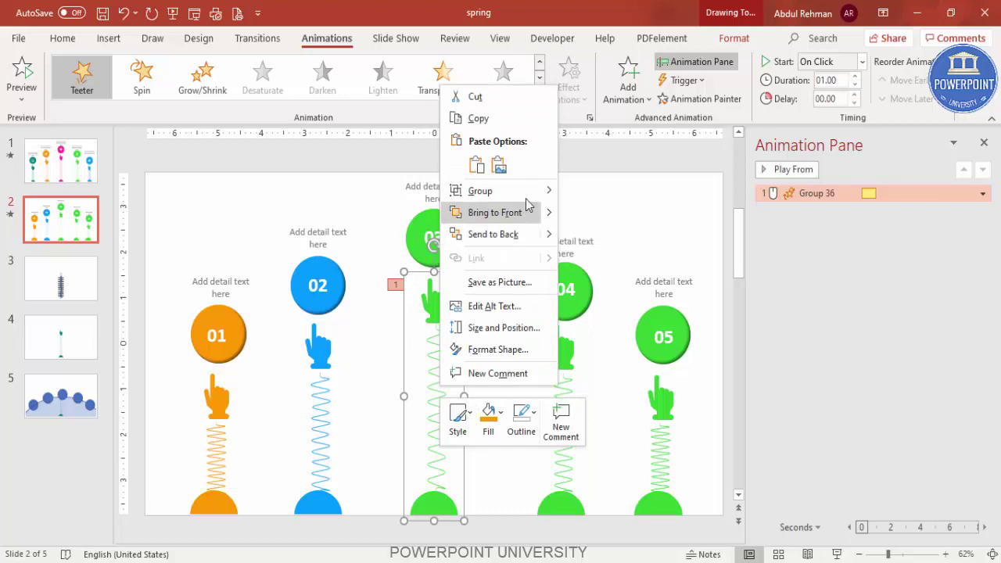
mouse_move(508, 190)
click(601, 238)
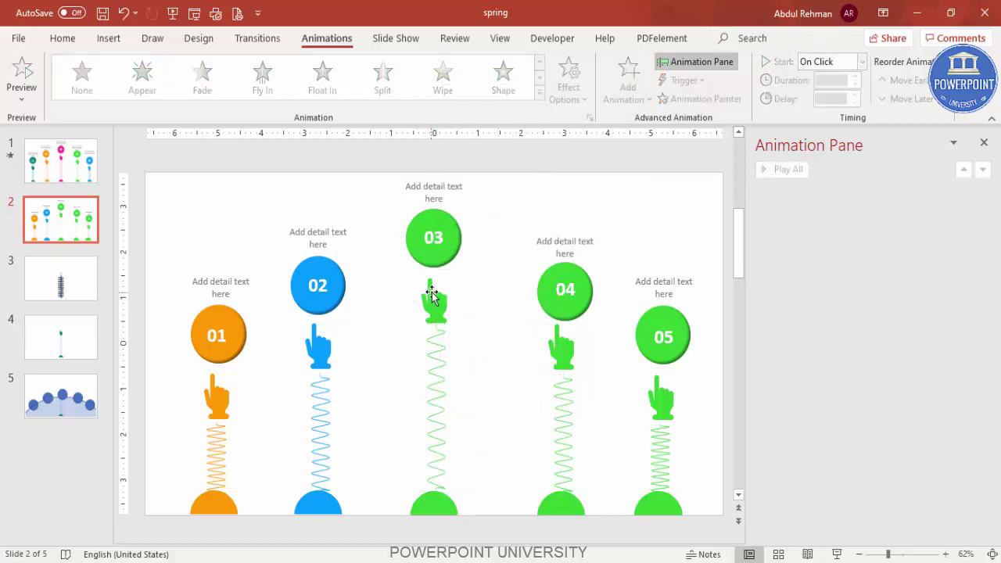
click(432, 296)
shift+click(436, 368)
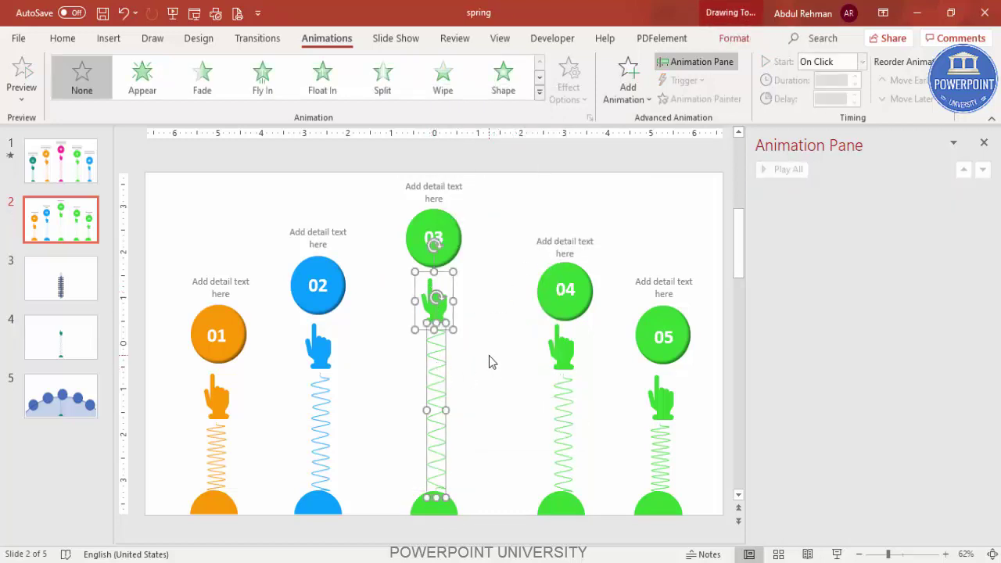
key(ctrl+g)
click(485, 358)
click(431, 283)
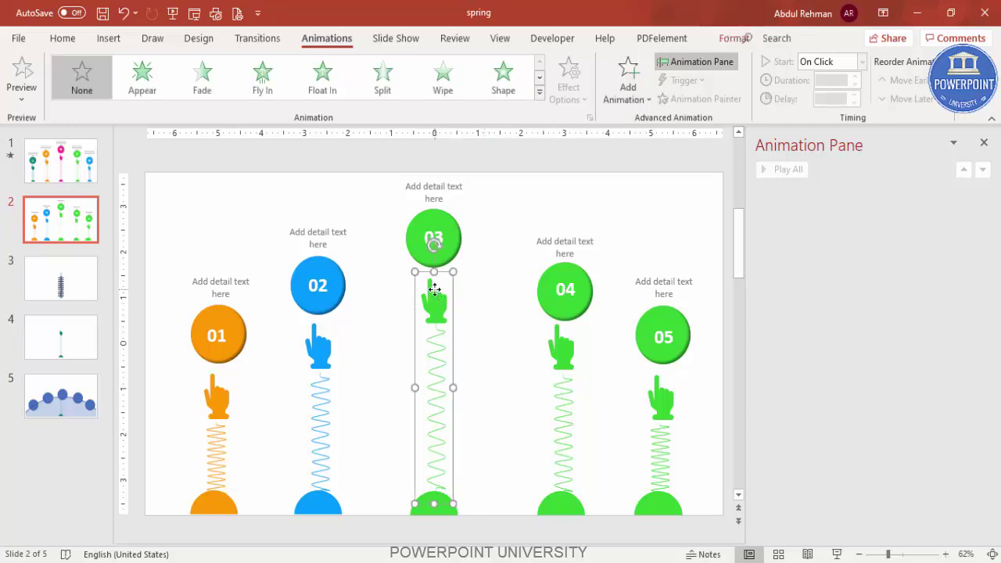
click(634, 104)
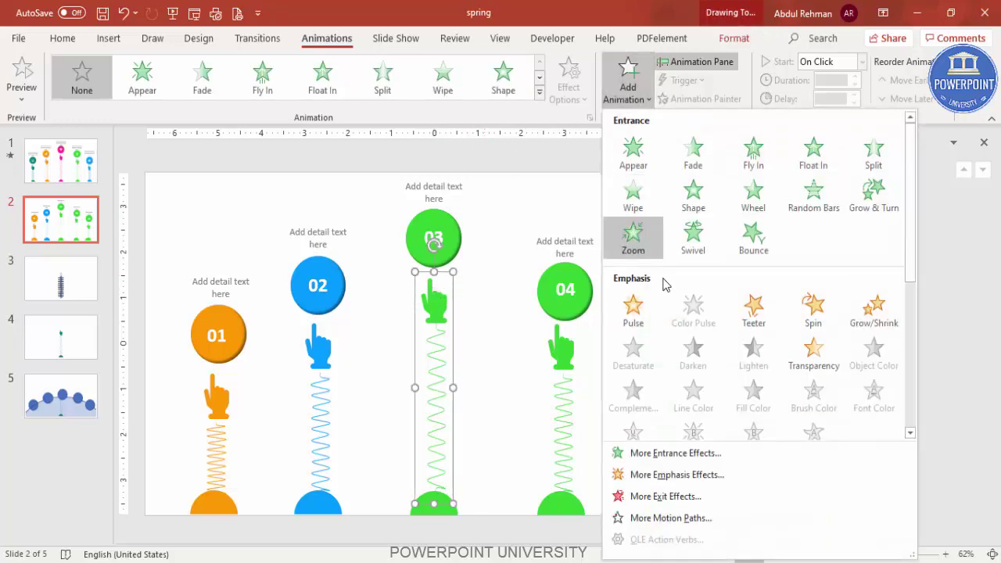
Add Teeter to the new 03 group: 3-second duration, repeating until end of slide
click(666, 476)
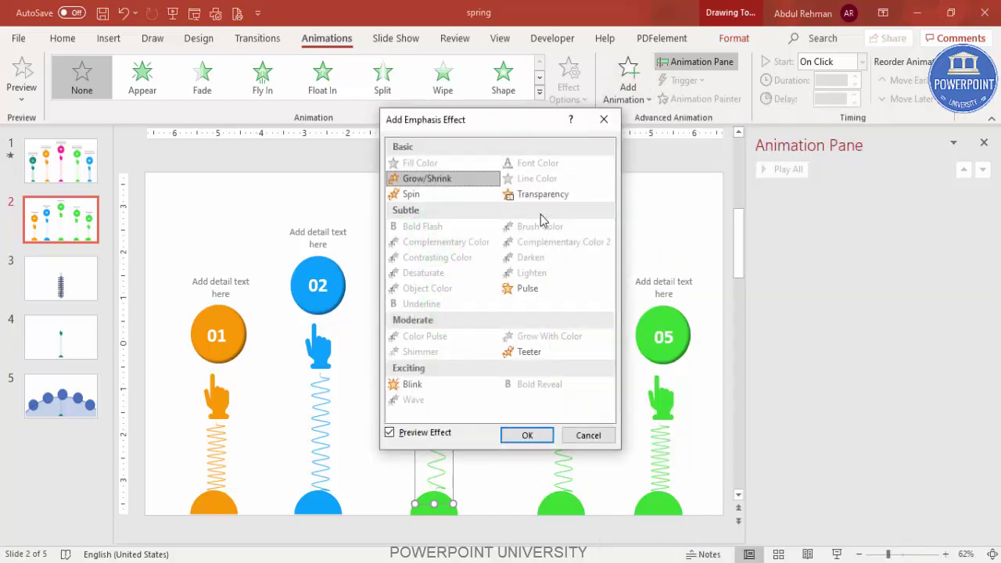
click(534, 352)
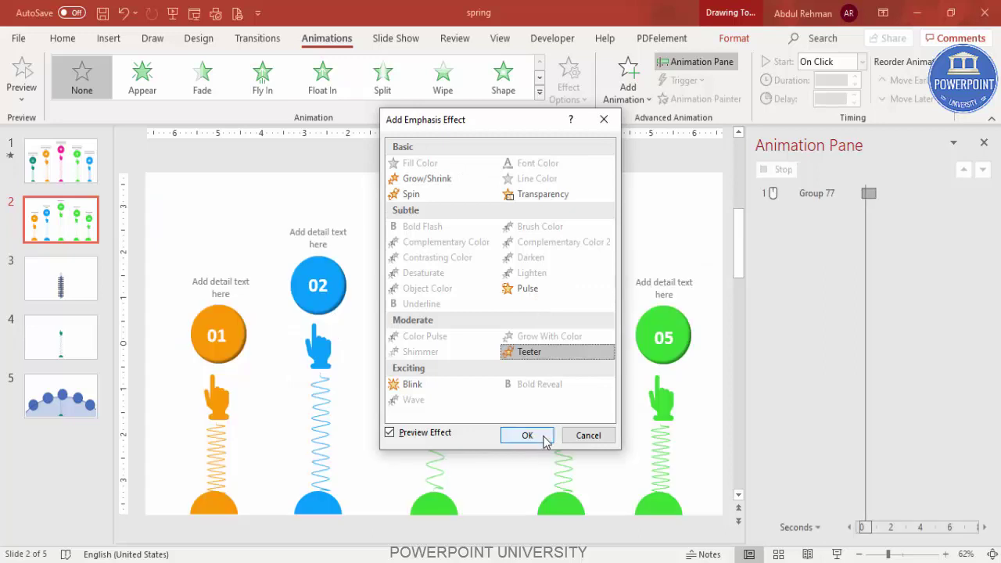
click(536, 436)
double_click(797, 191)
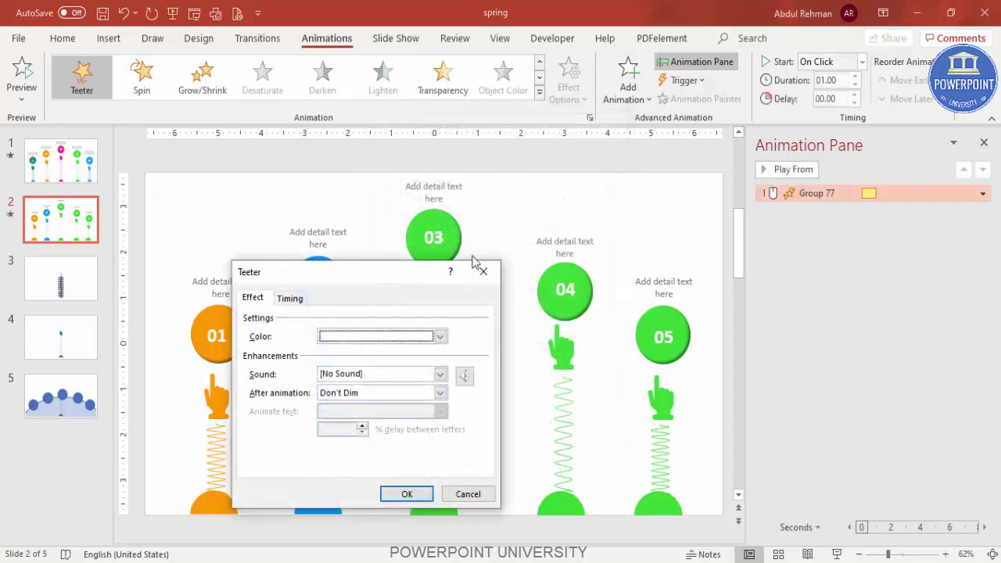
click(290, 299)
click(403, 356)
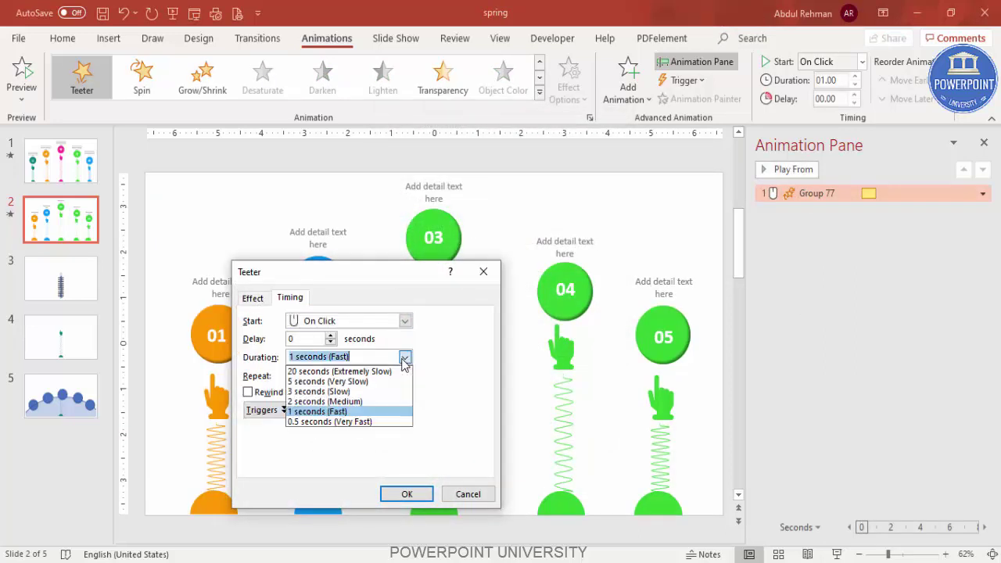
click(346, 390)
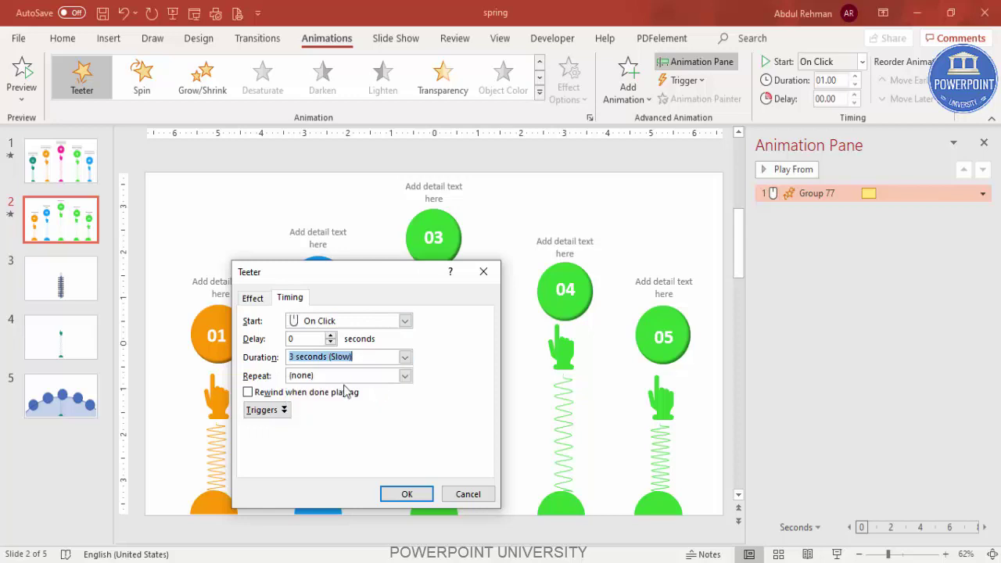
click(403, 376)
click(354, 463)
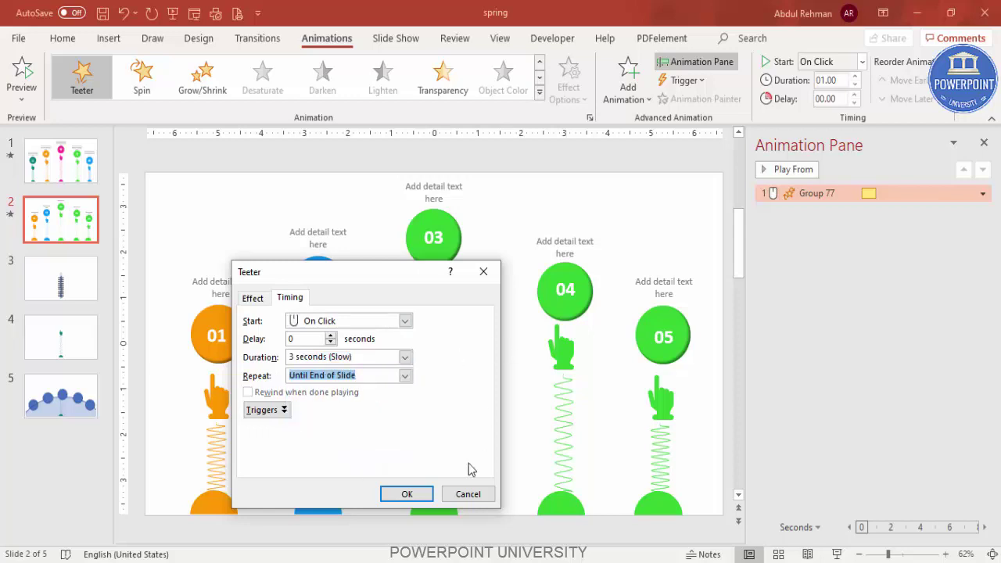
click(405, 493)
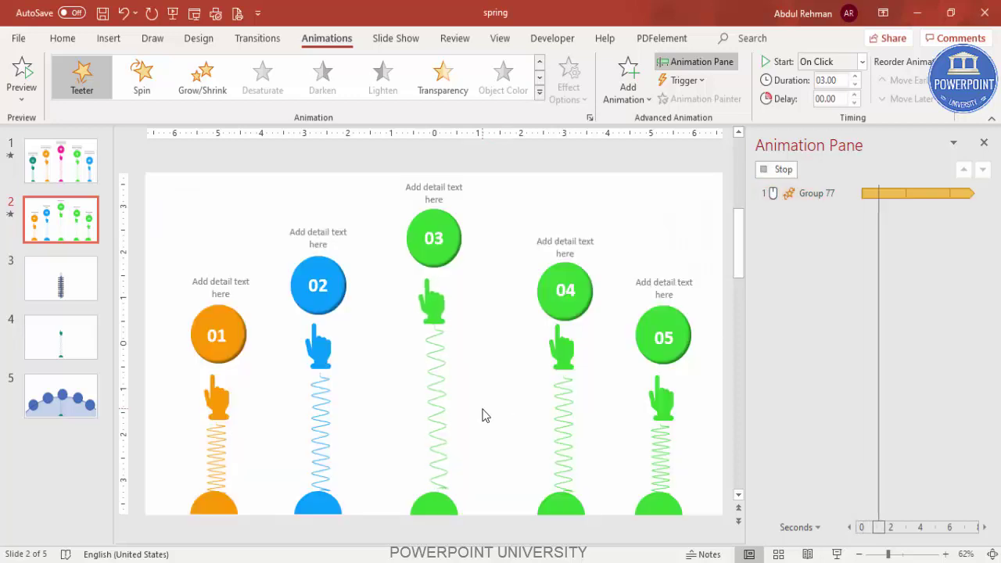
Shorten the 03 group's Teeter duration to 2 seconds
double_click(813, 193)
click(289, 298)
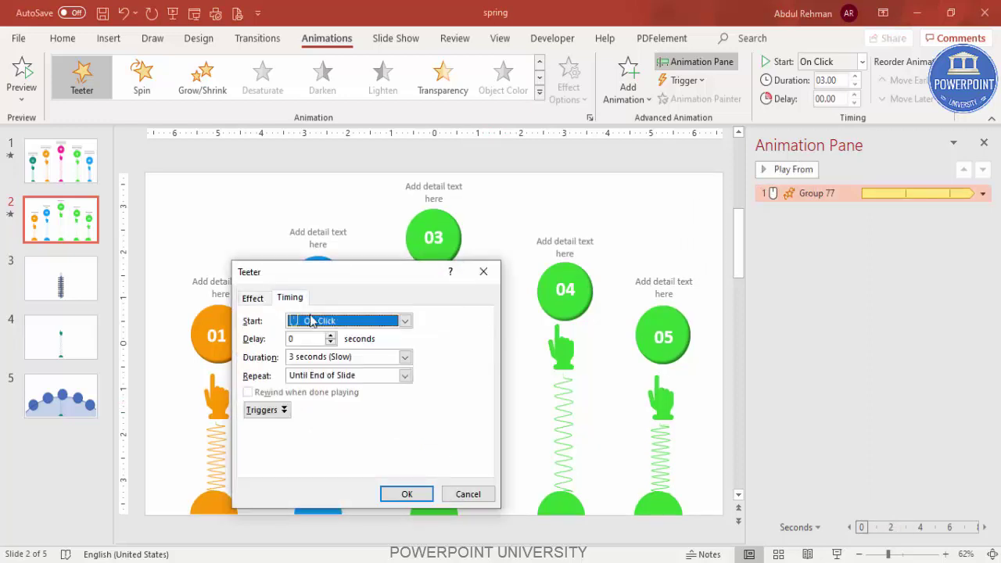
click(405, 356)
click(366, 405)
click(403, 493)
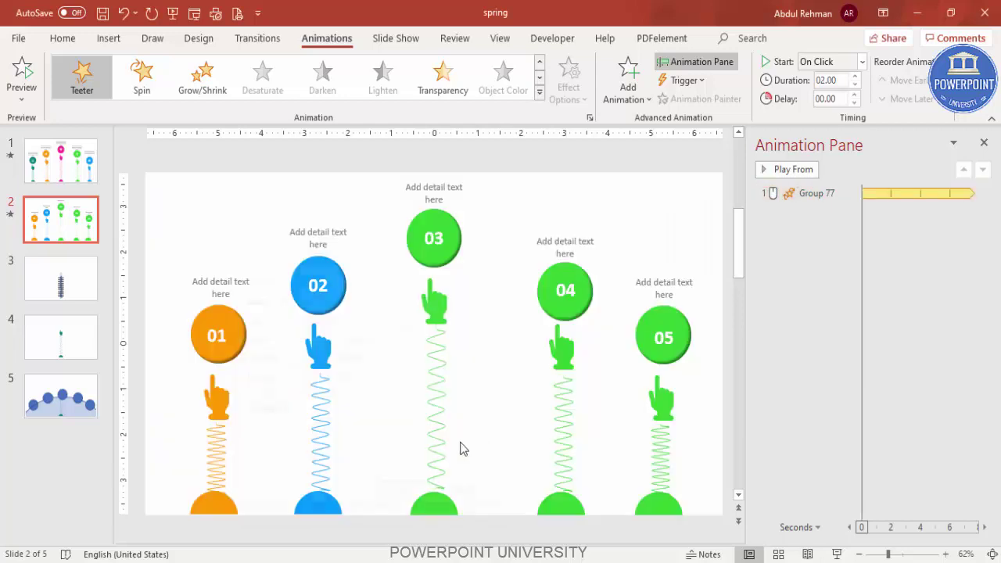
Use Animation Painter to copy the 03 group's Teeter onto the 02, 01, 04 and 05 groups
click(441, 301)
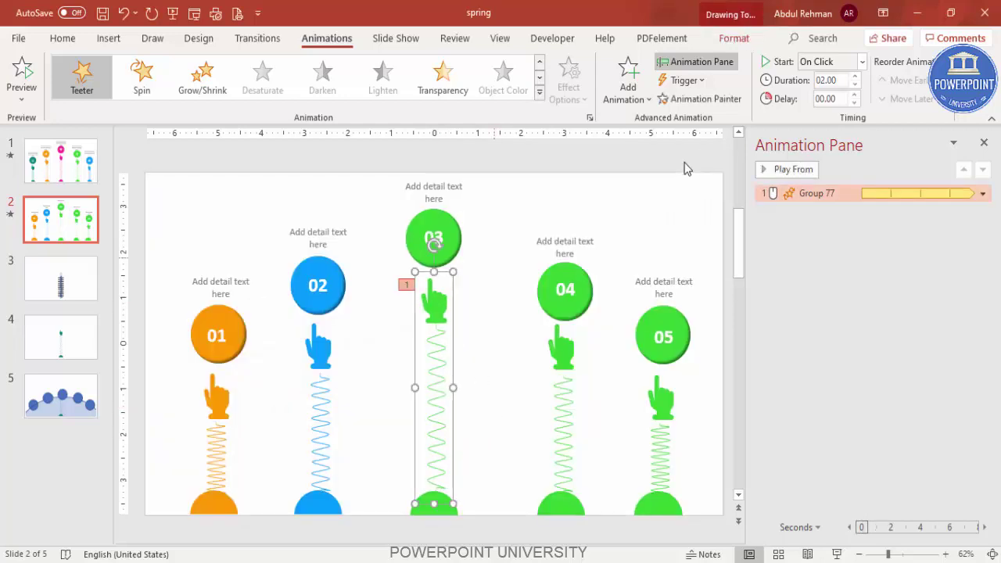
click(702, 100)
click(317, 354)
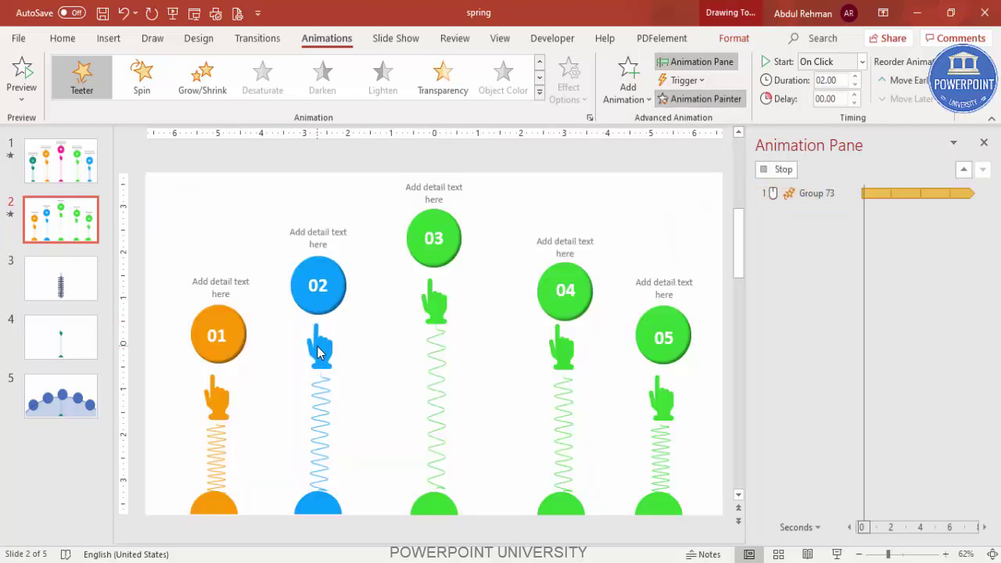
click(219, 401)
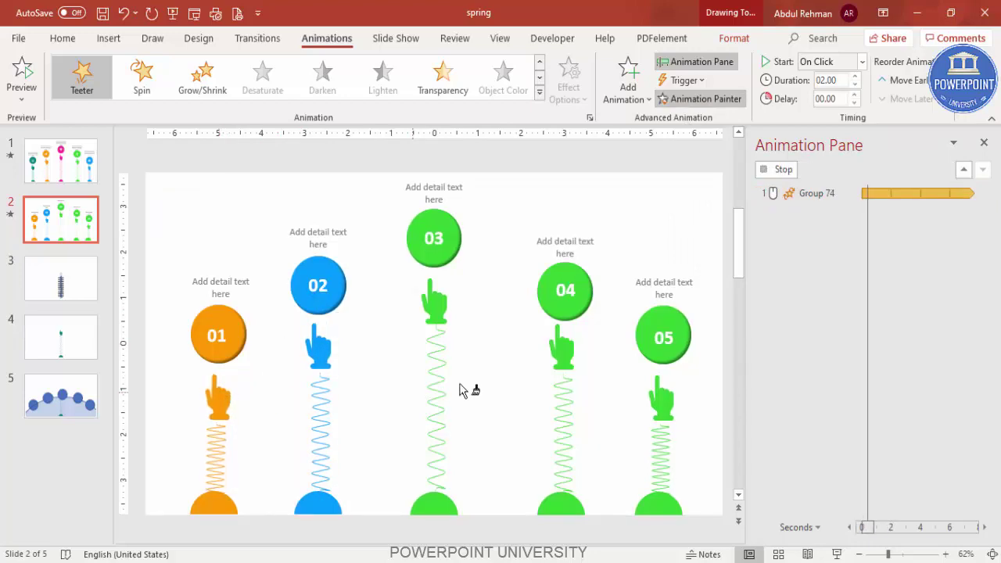
click(560, 353)
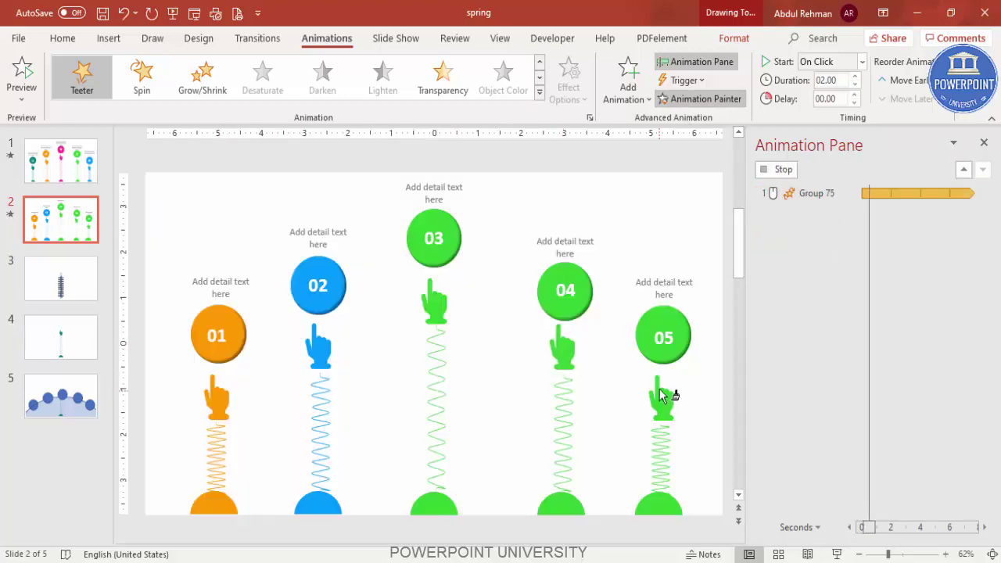
click(668, 403)
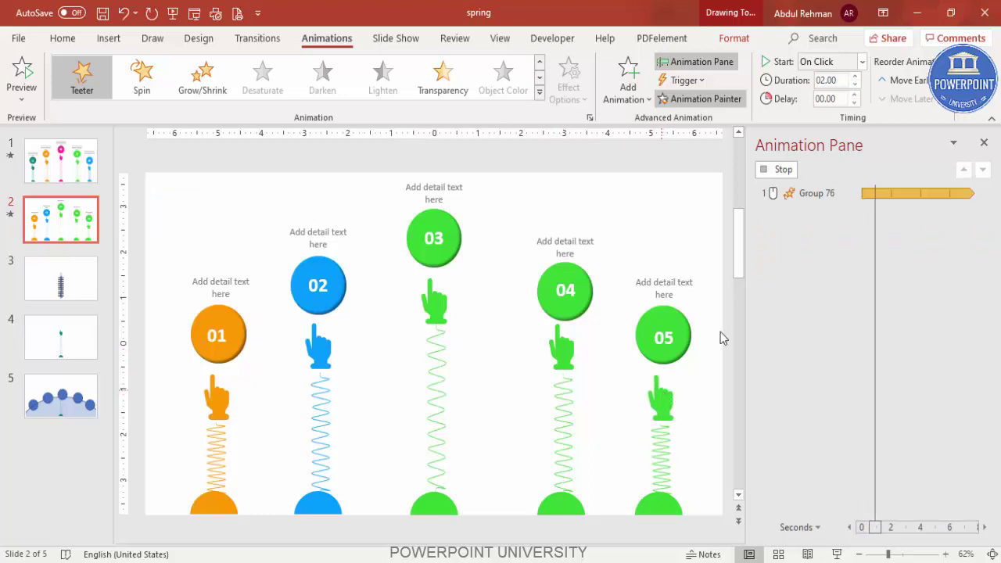
click(814, 210)
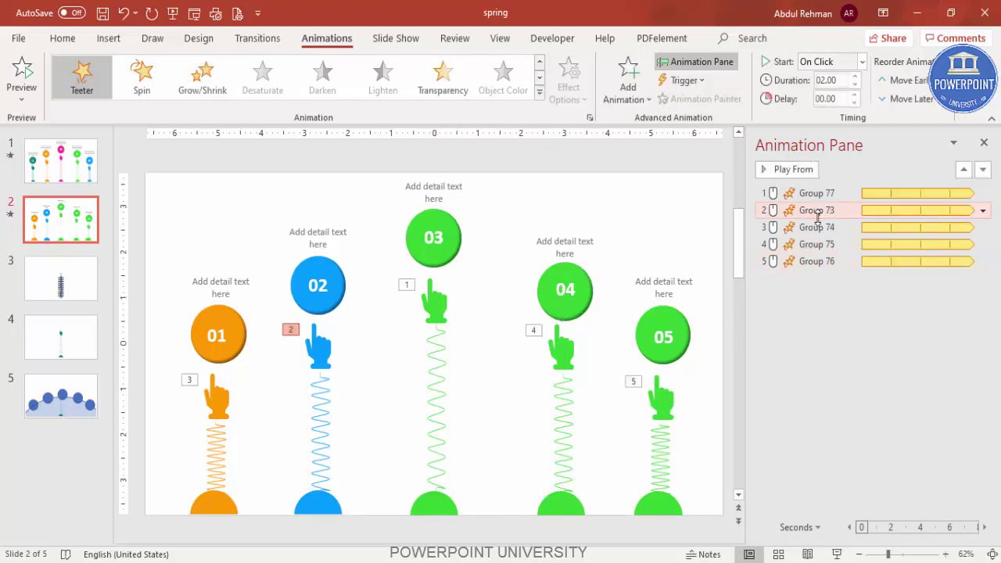
Set the Group 73–76 Teeter effects to start With Previous and preview them
shift+click(816, 261)
click(862, 62)
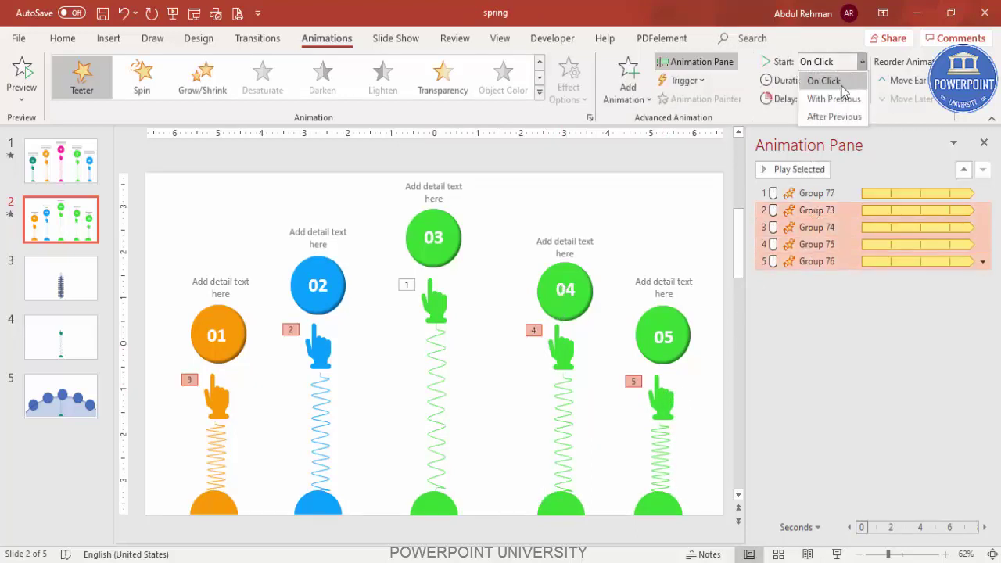
click(837, 99)
click(670, 211)
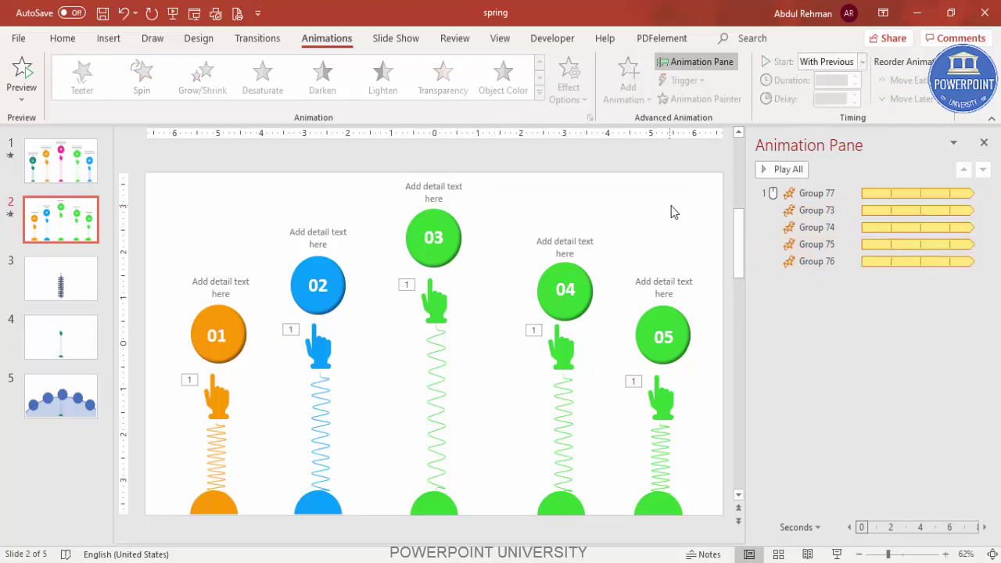
click(774, 169)
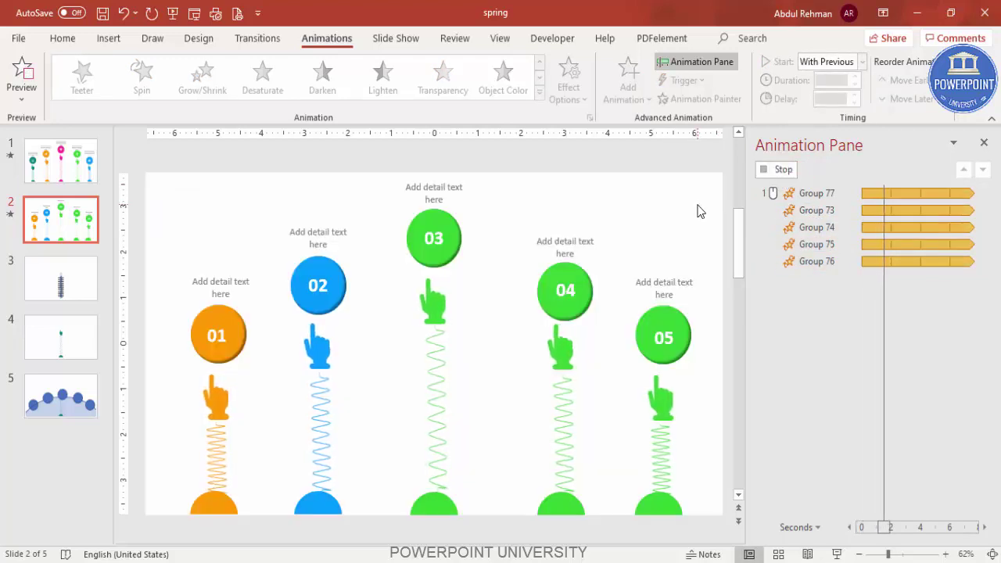
Give Groups 73, 74, 75 and 76 staggered start delays, then preview all animations
click(827, 211)
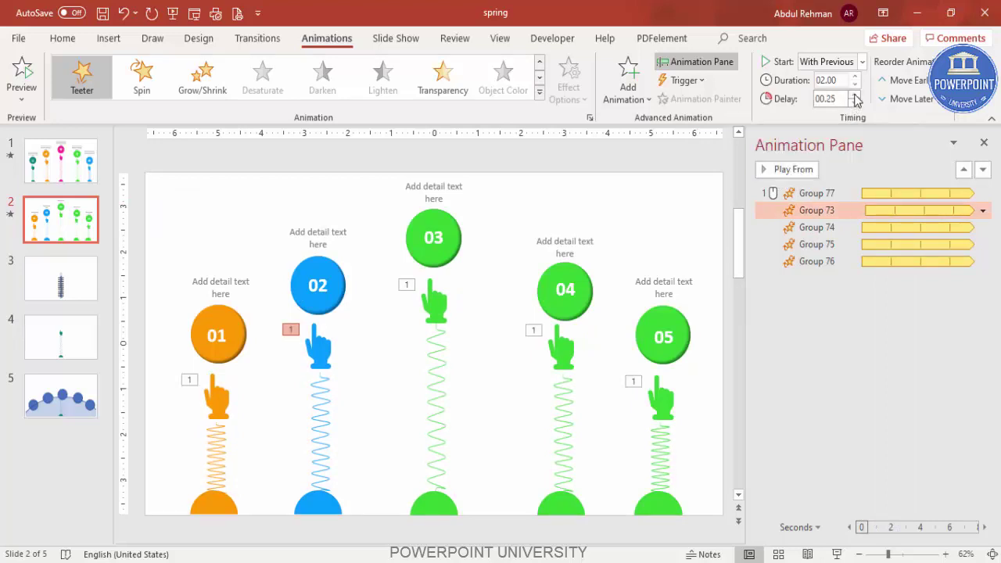
click(819, 227)
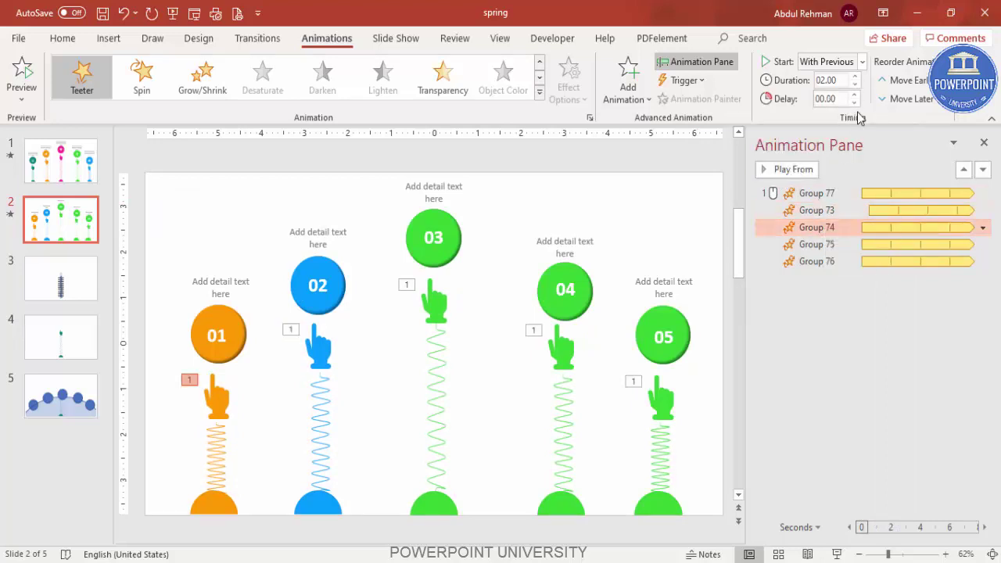
click(822, 244)
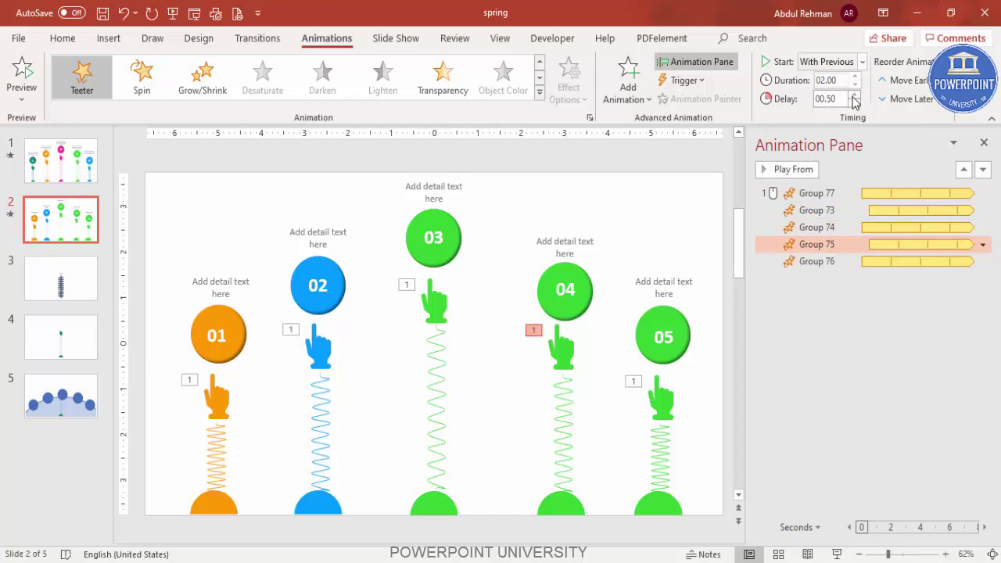
click(818, 262)
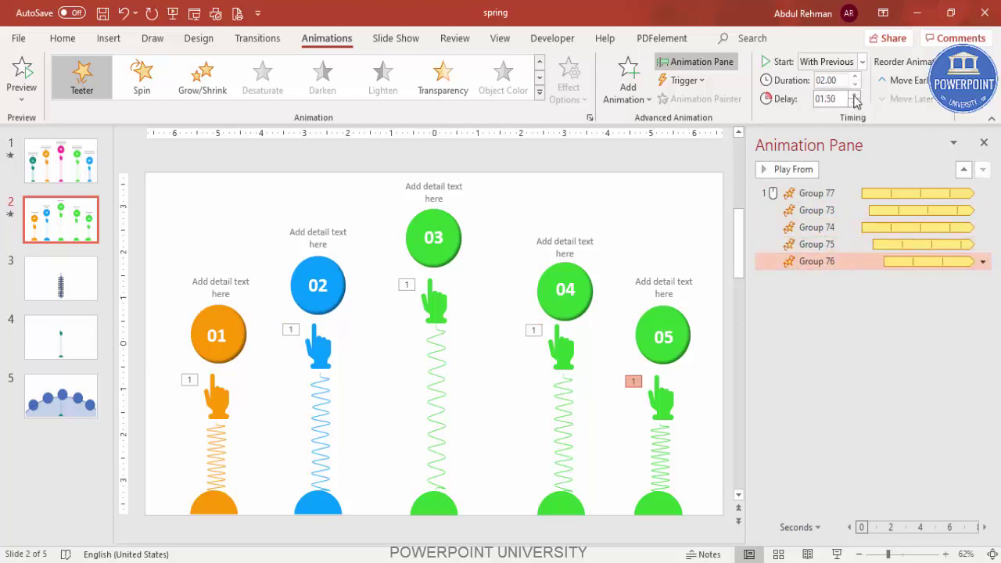
click(706, 203)
click(786, 169)
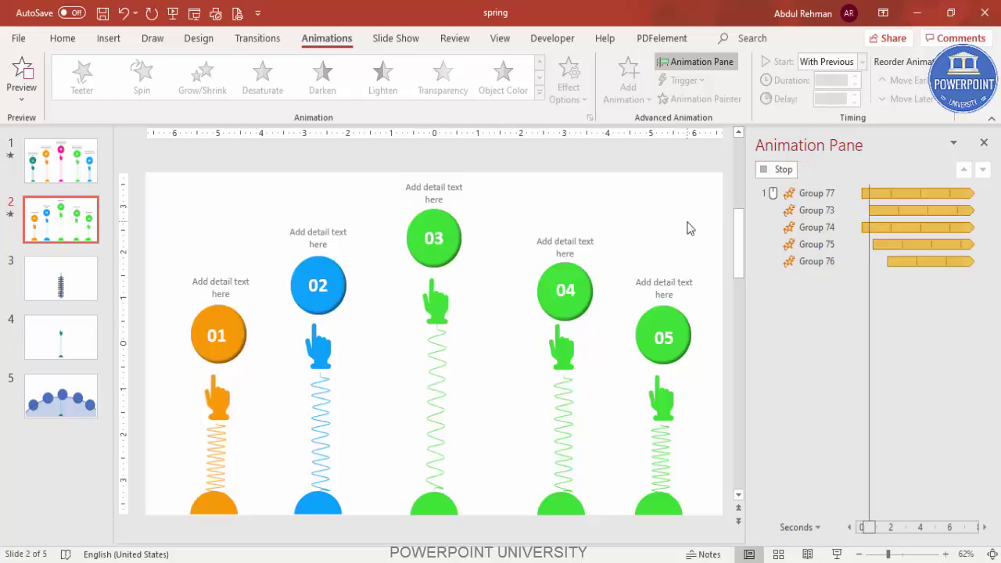